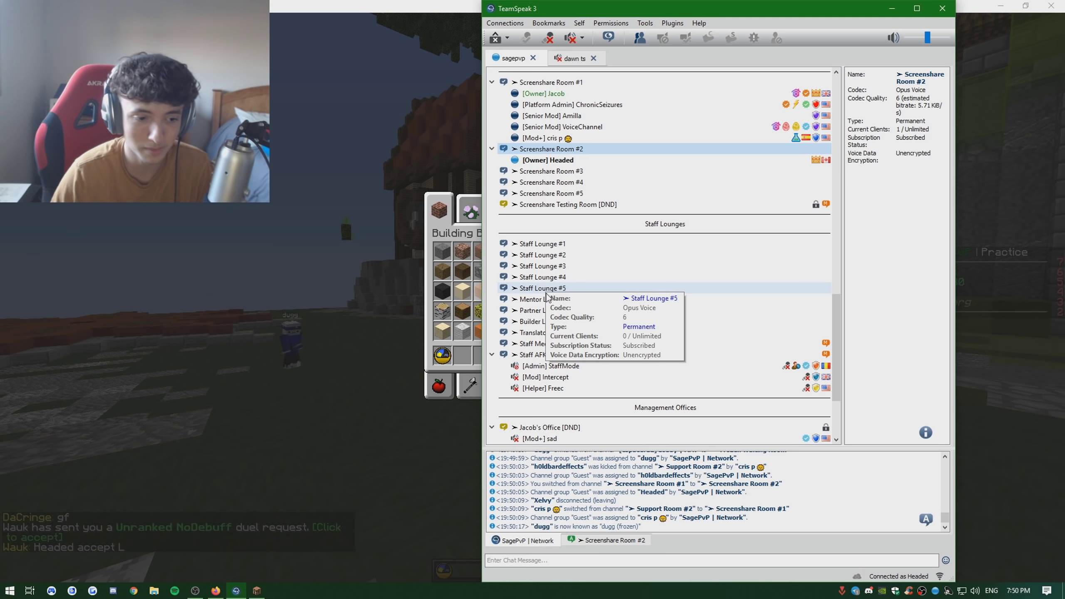
scroll(547, 295, "up", 5)
scroll(567, 332, "up", 5)
scroll(581, 348, "down", 3)
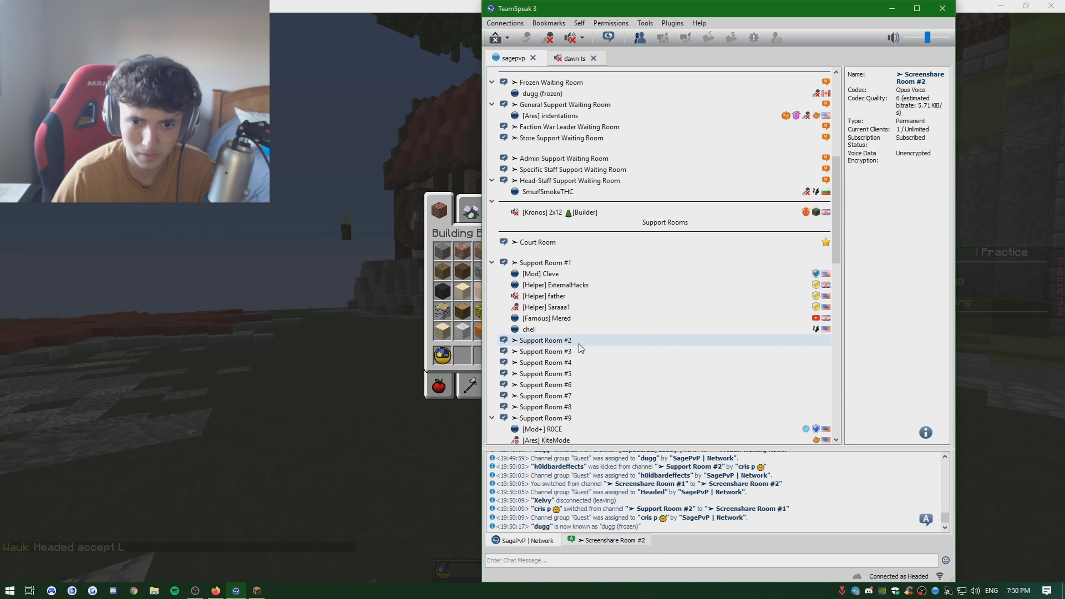
scroll(579, 348, "up", 3)
scroll(580, 347, "down", 8)
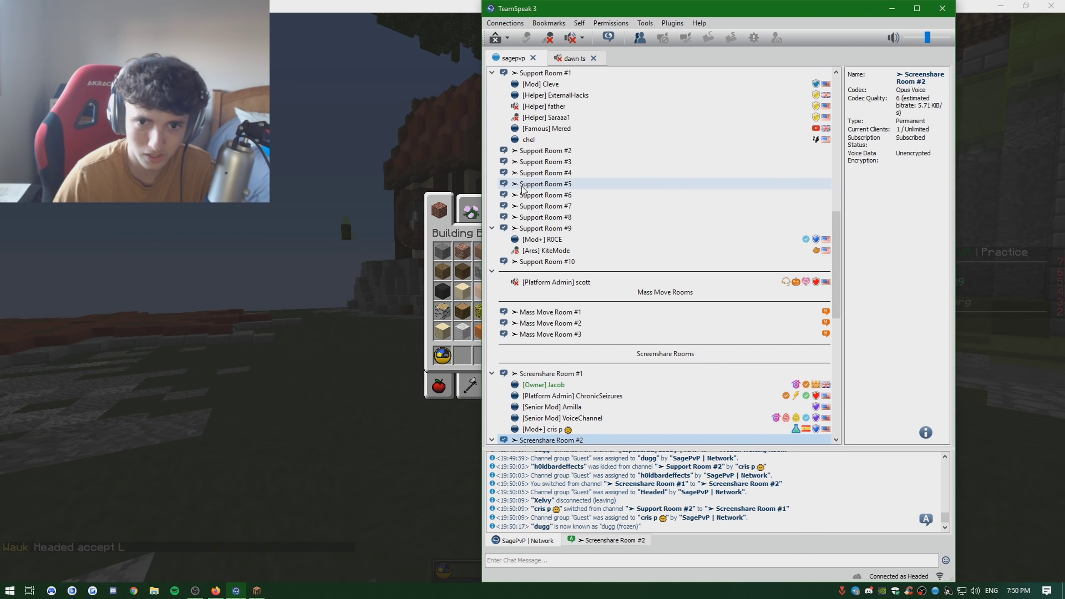
scroll(582, 250, "up", 5)
scroll(583, 250, "down", 5)
- Review dugg (frozen)'s messages in Screenshare Room #2, then bring the Omegle page forward
left_click(604, 559)
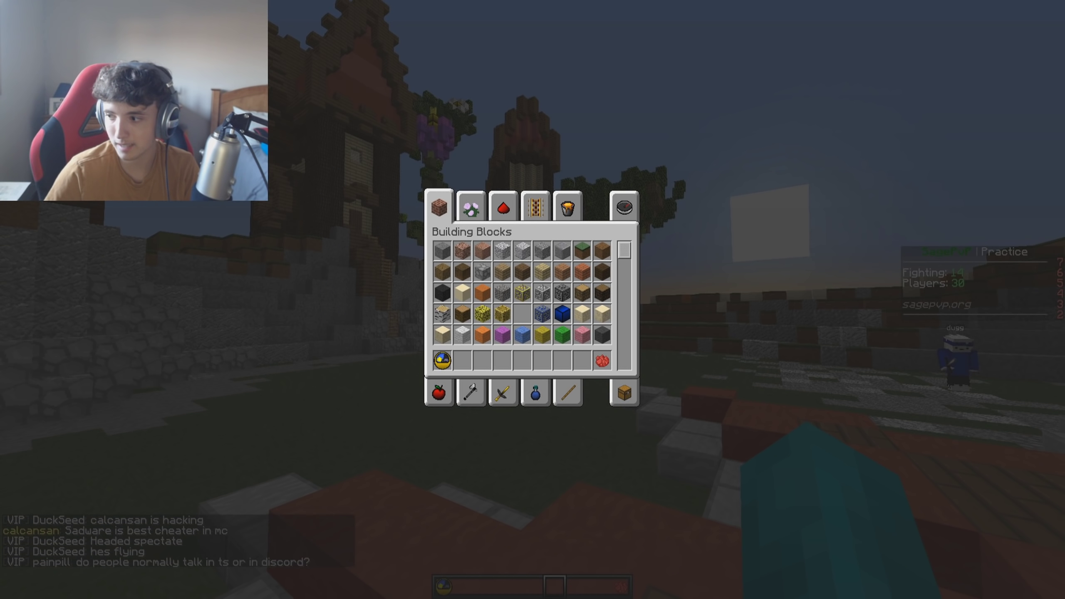
left_click(218, 591)
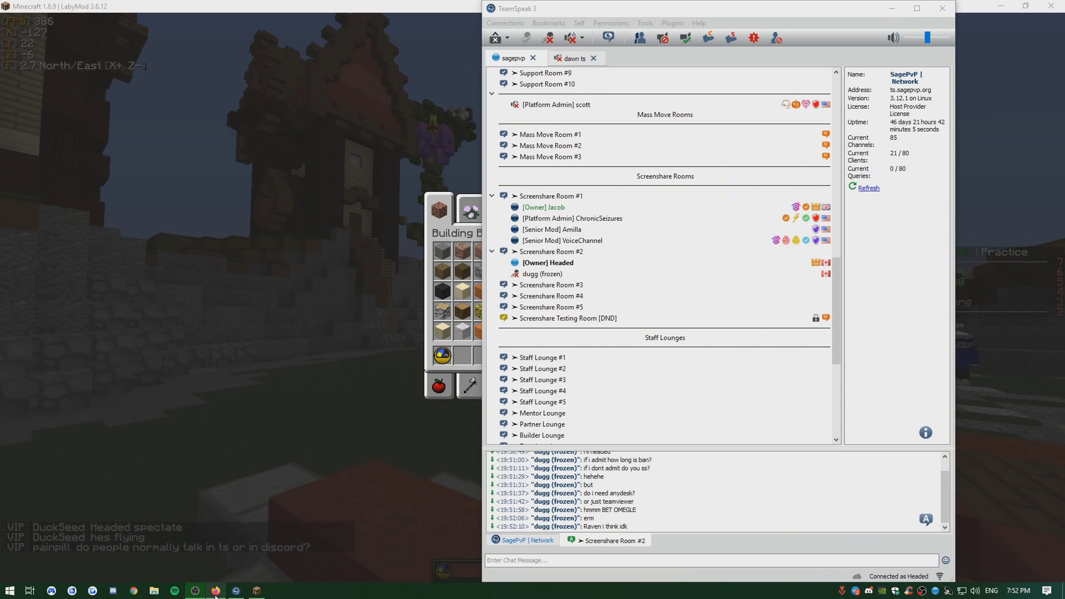
left_click(215, 591)
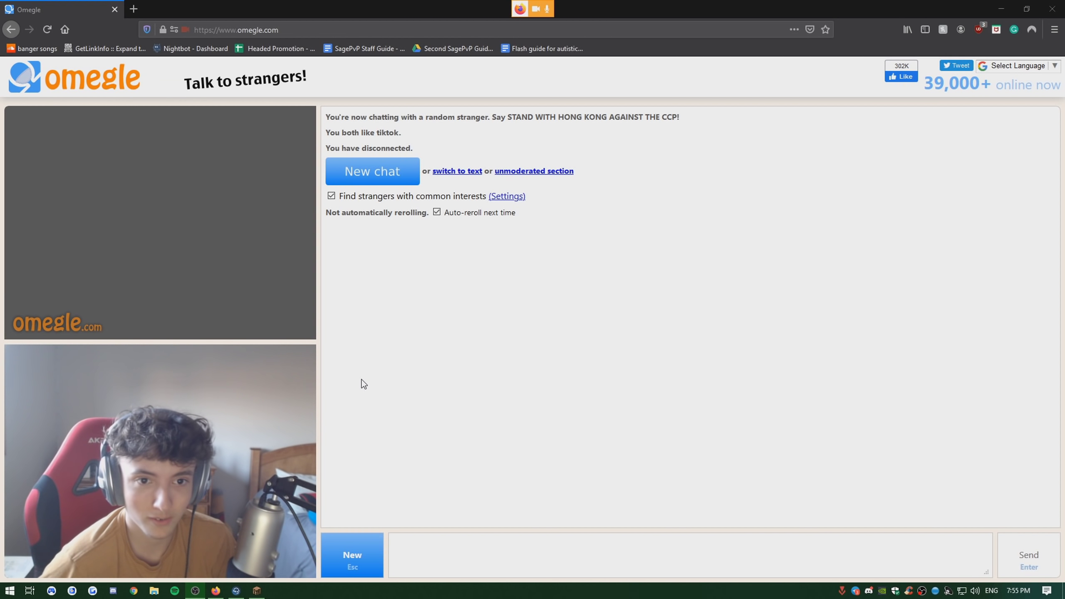
- Skip through two Omegle strangers, disconnect, and turn off auto-reroll
key("Escape")
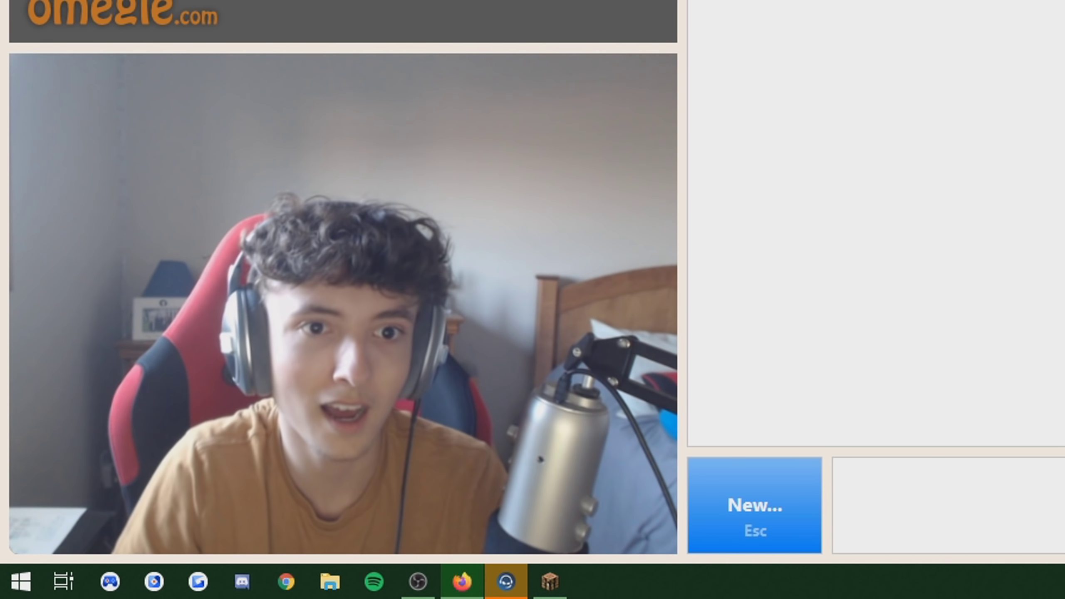
key("Escape")
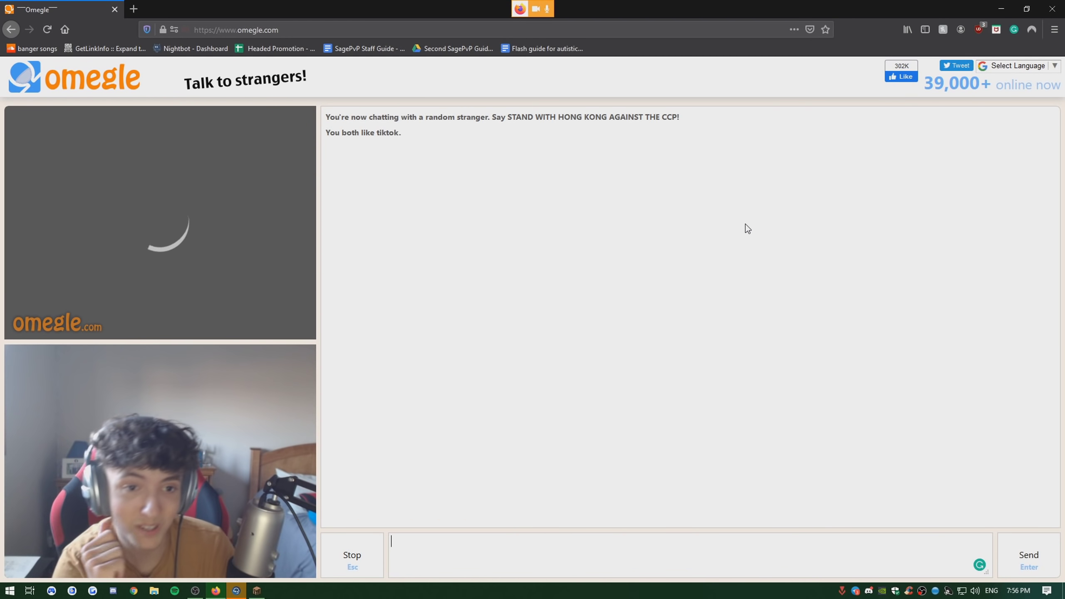
key("Escape")
key("Escape")
left_click(476, 213)
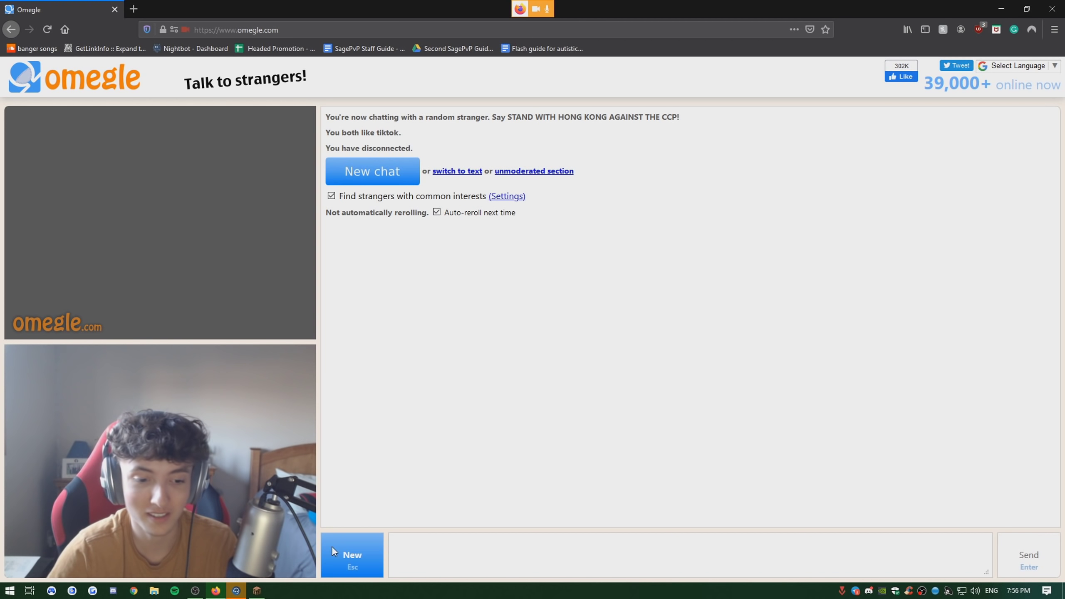
- Check the TeamSpeak chat, then start a new Omegle stranger chat
left_click(235, 591)
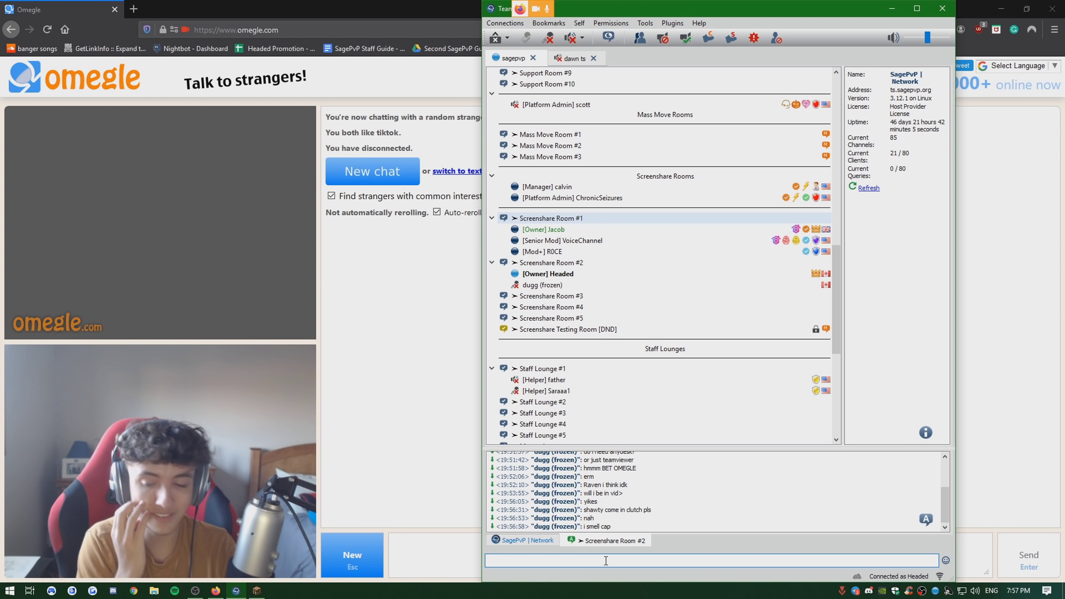
type("113")
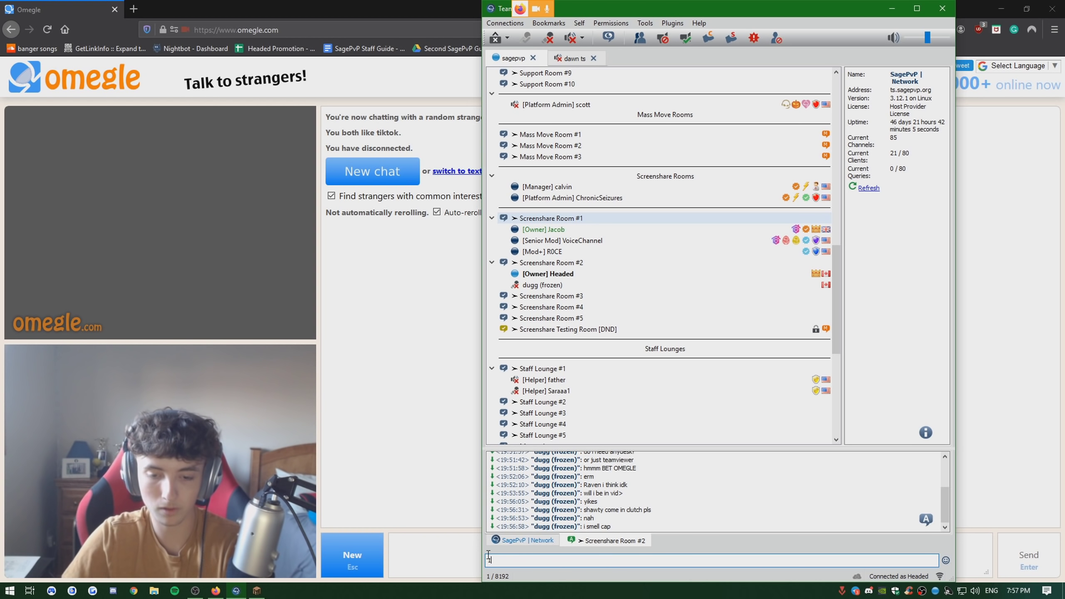
left_click(426, 476)
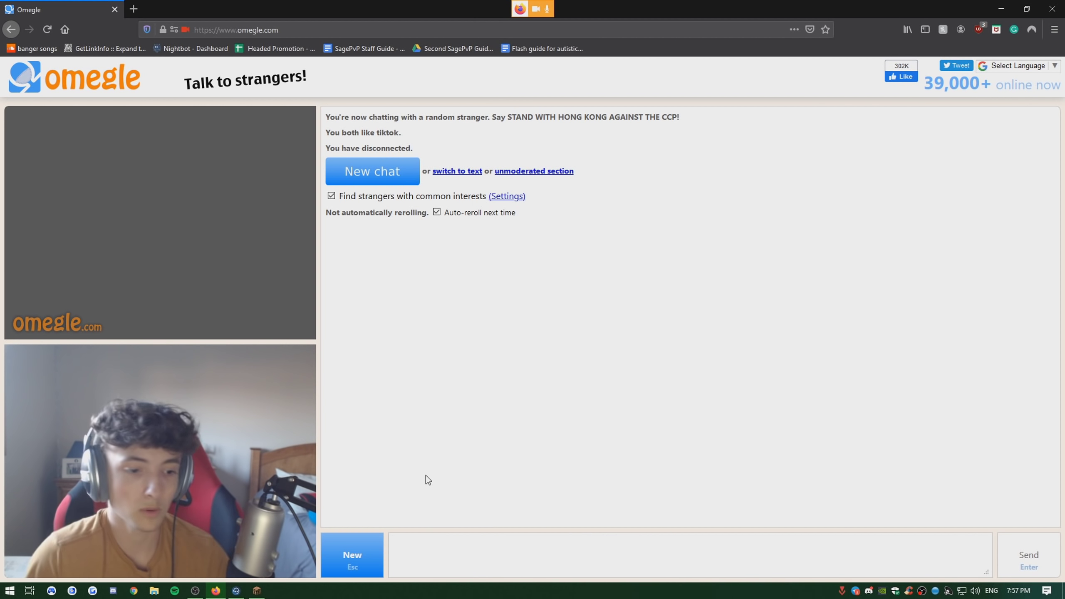
key("Escape")
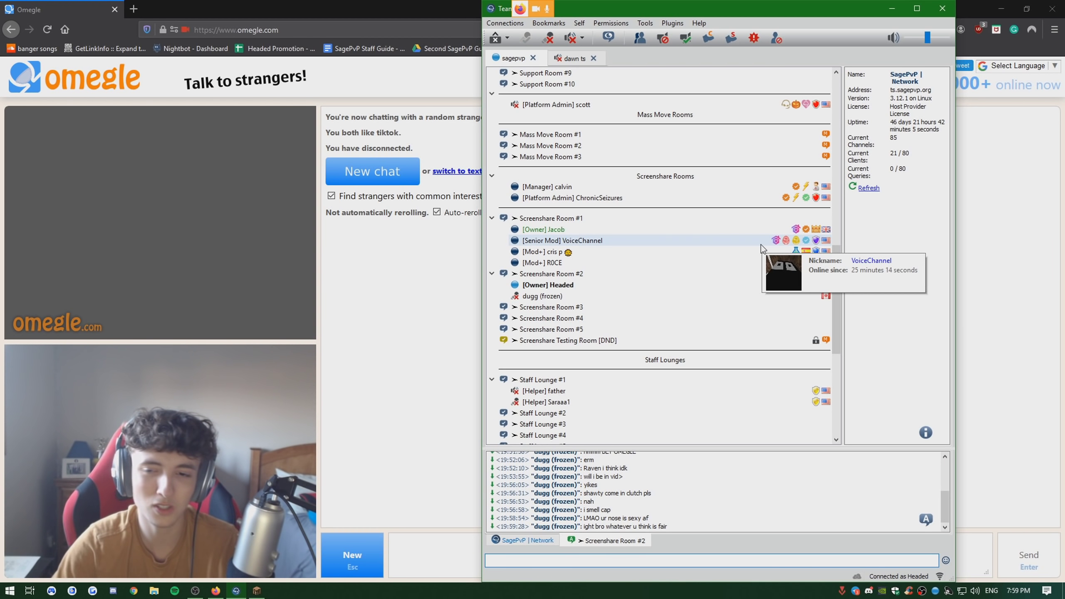
key("alt+Tab")
left_click(237, 592)
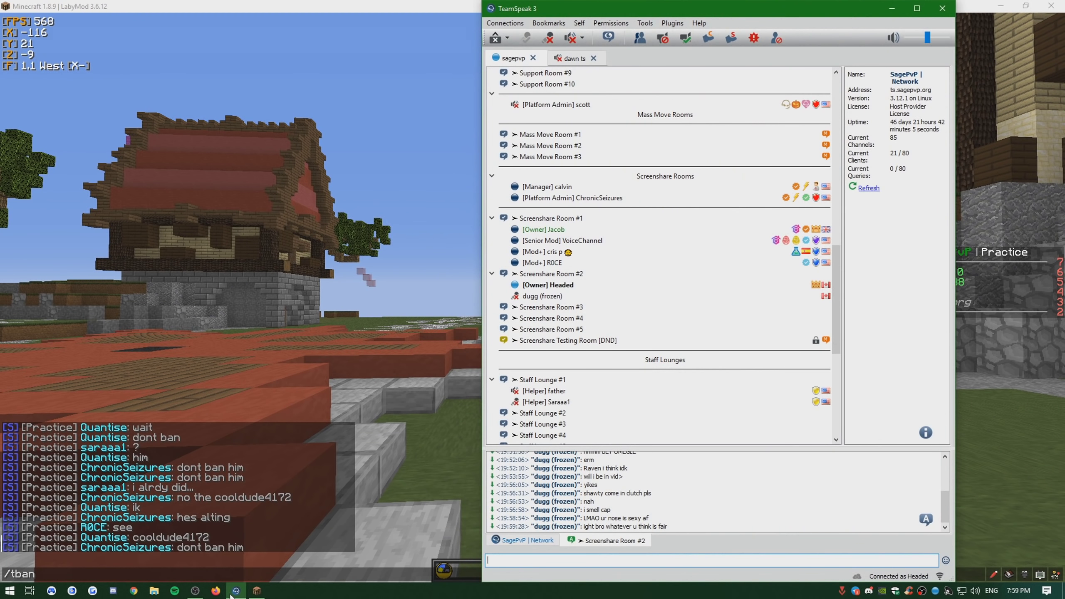
type("d")
key("Tab")
key("BackSpace")
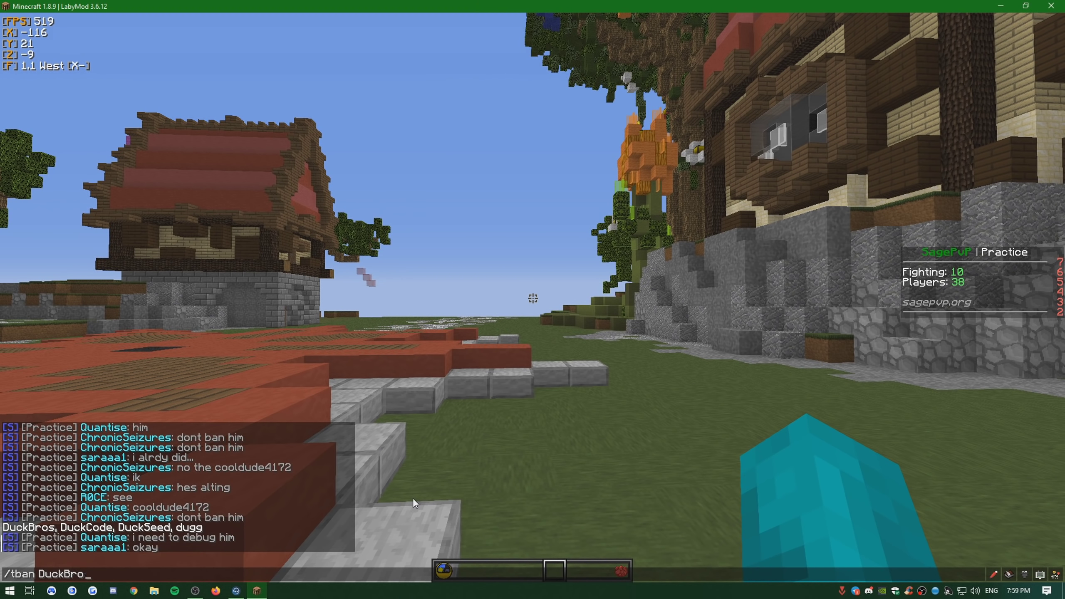
key("Tab")
key("Tab")
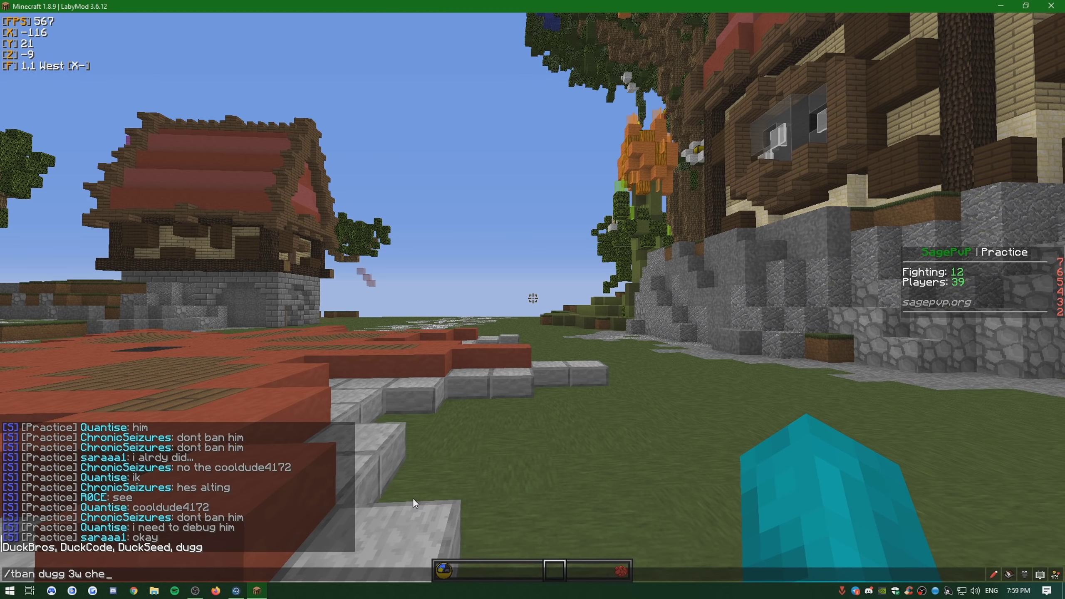
type("admitted")
key("Return")
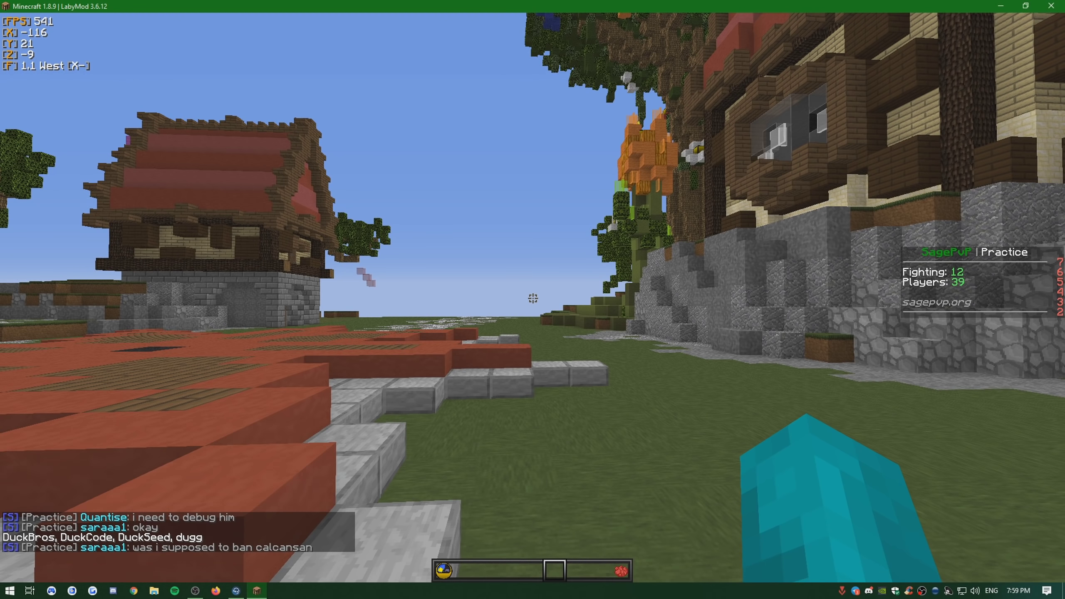
- Select dugg (frozen) in TeamSpeak and resume playing Minecraft
key("e")
left_click(215, 590)
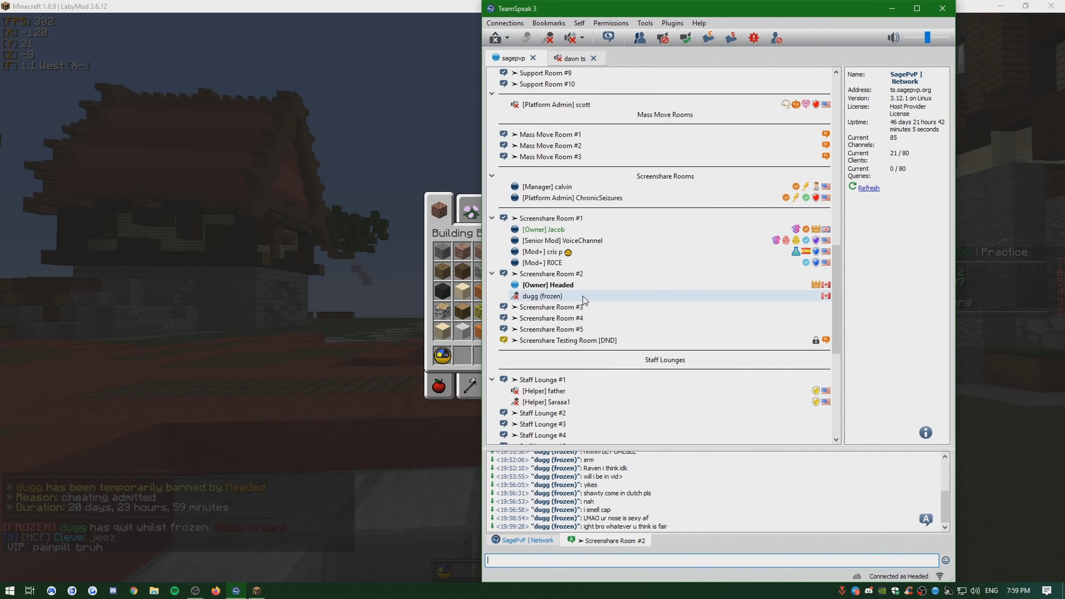
left_click(585, 297)
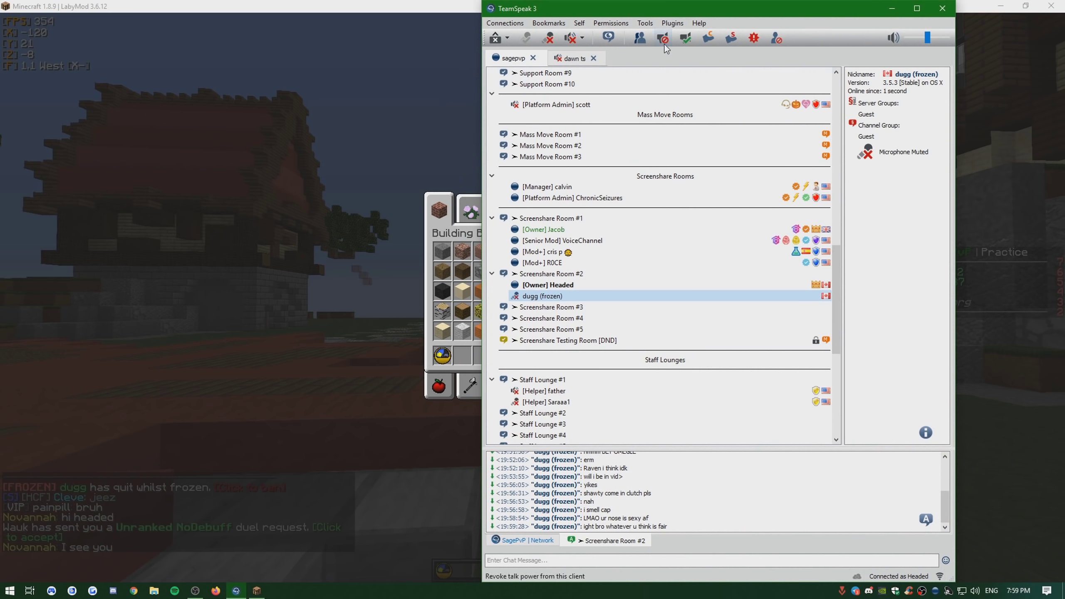
left_click(256, 591)
key("Escape")
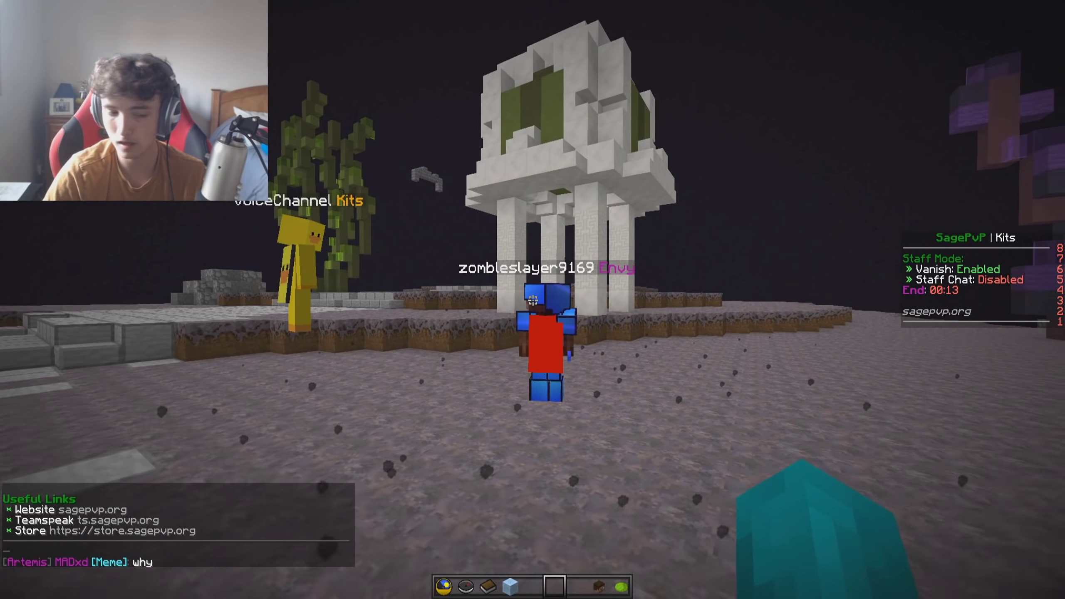
key("w")
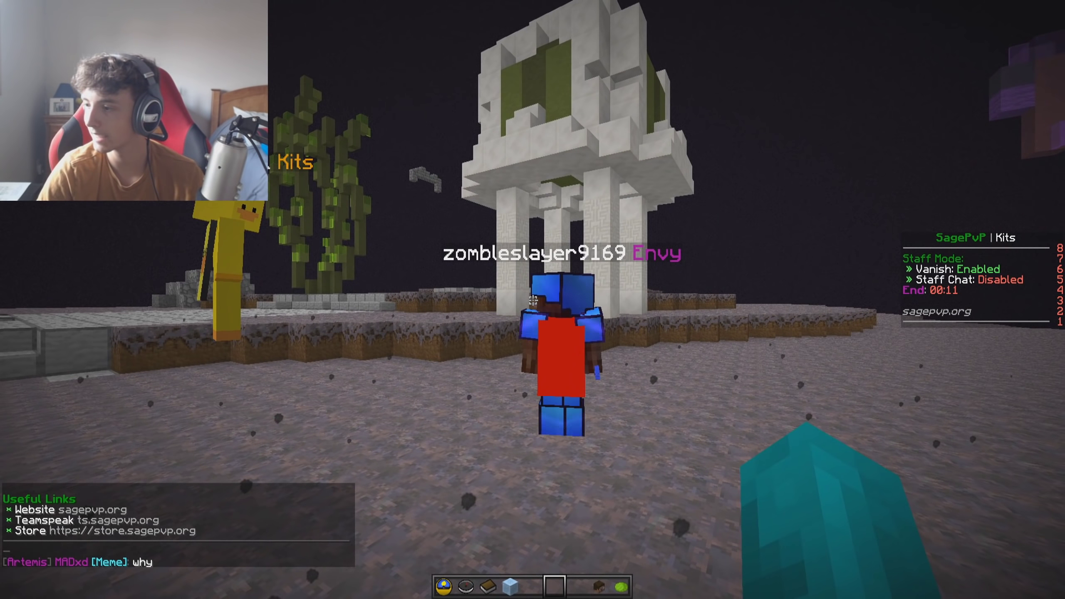
key("w")
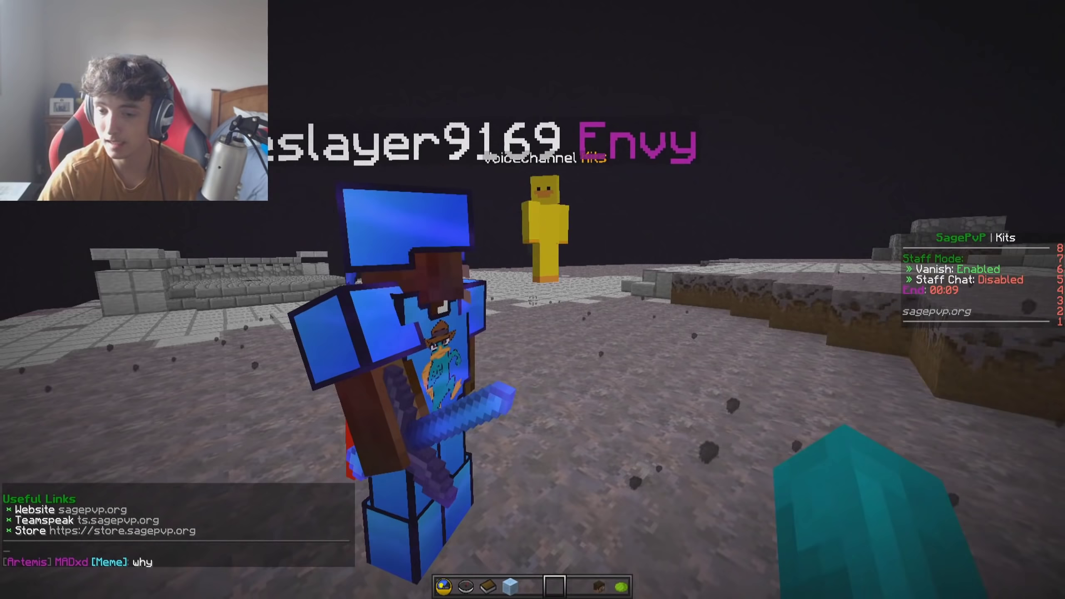
key("s")
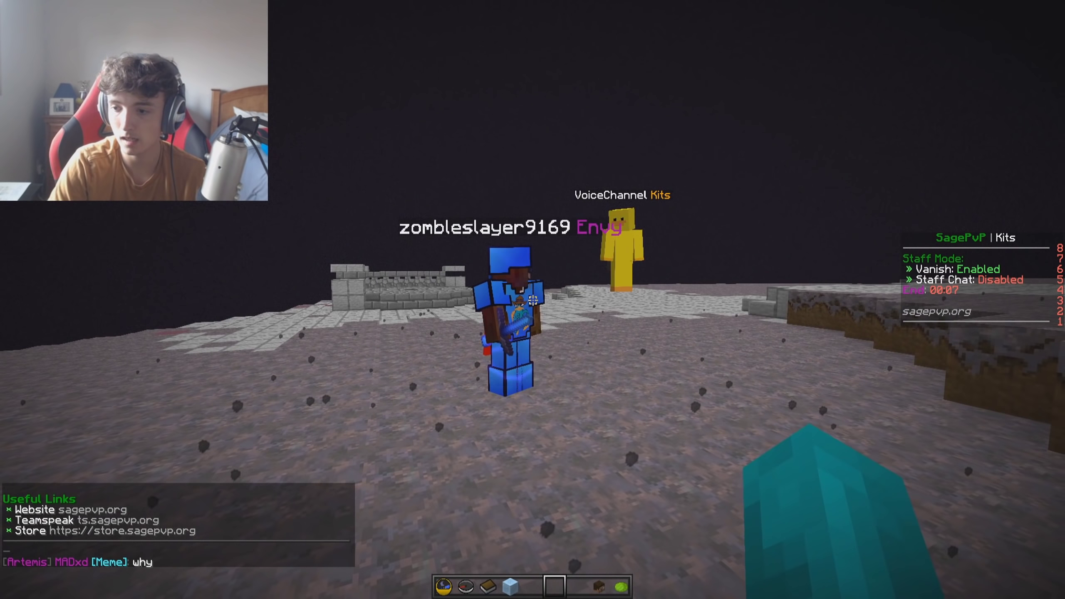
key("w")
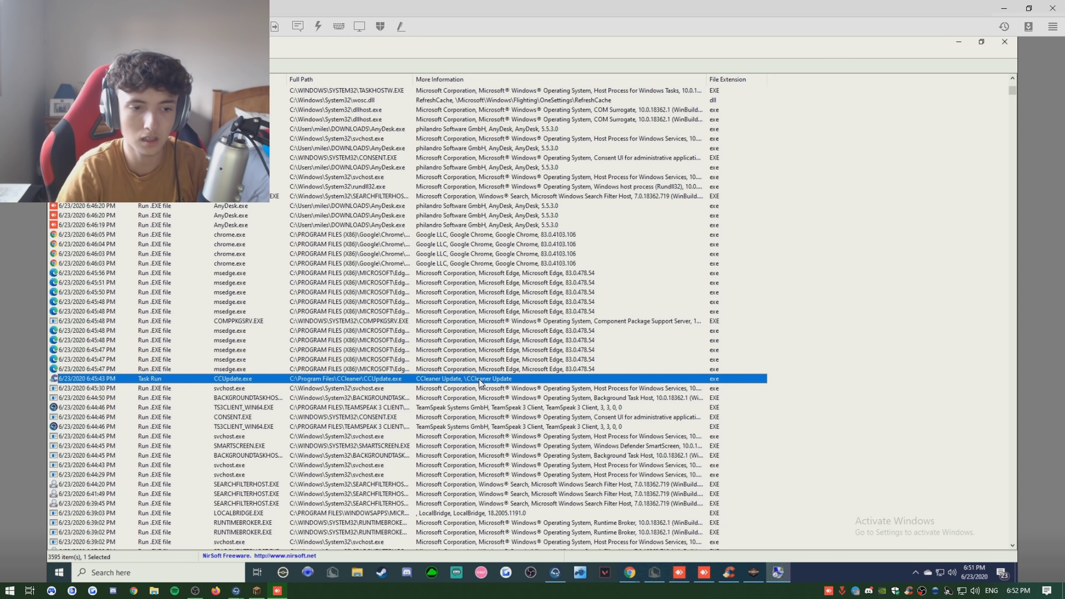
scroll(479, 380, "up", 3)
scroll(480, 379, "up", 3)
scroll(479, 380, "up", 3)
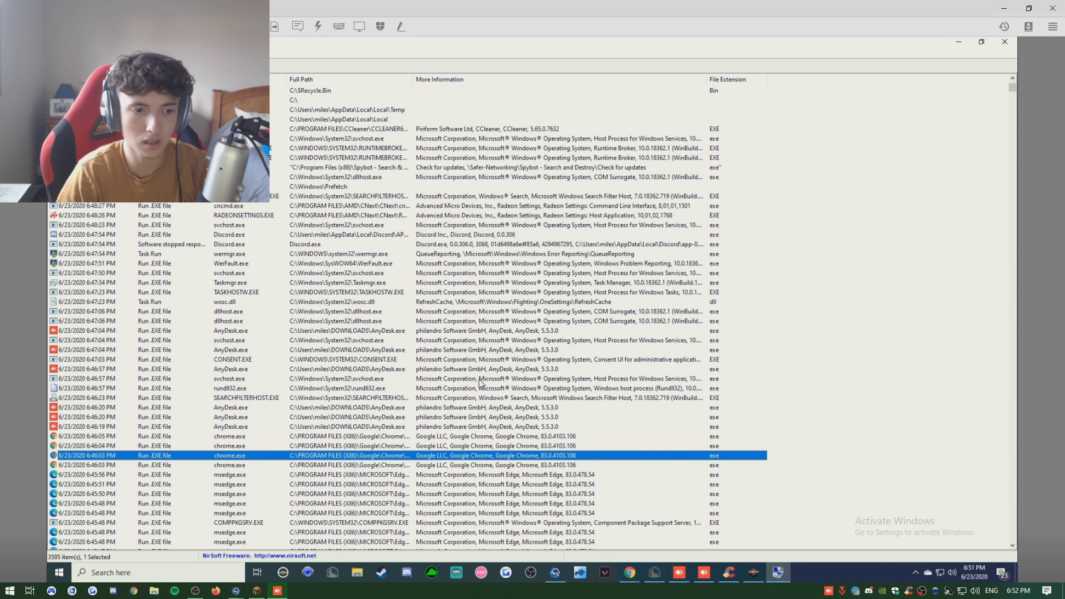
scroll(479, 379, "up", 1)
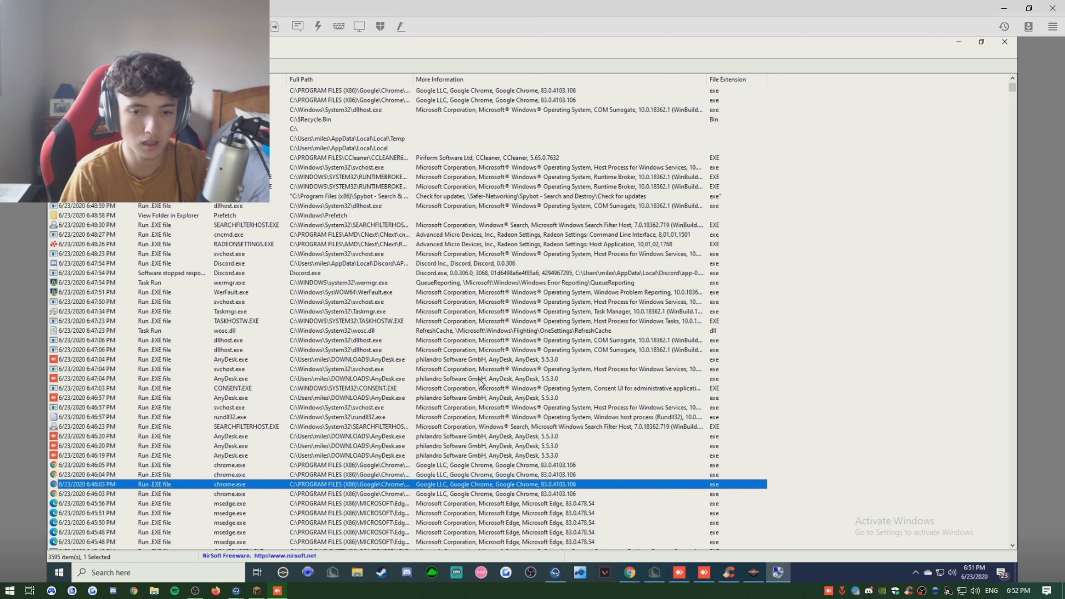
scroll(480, 381, "down", 3)
scroll(480, 381, "down", 3)
scroll(479, 381, "down", 2)
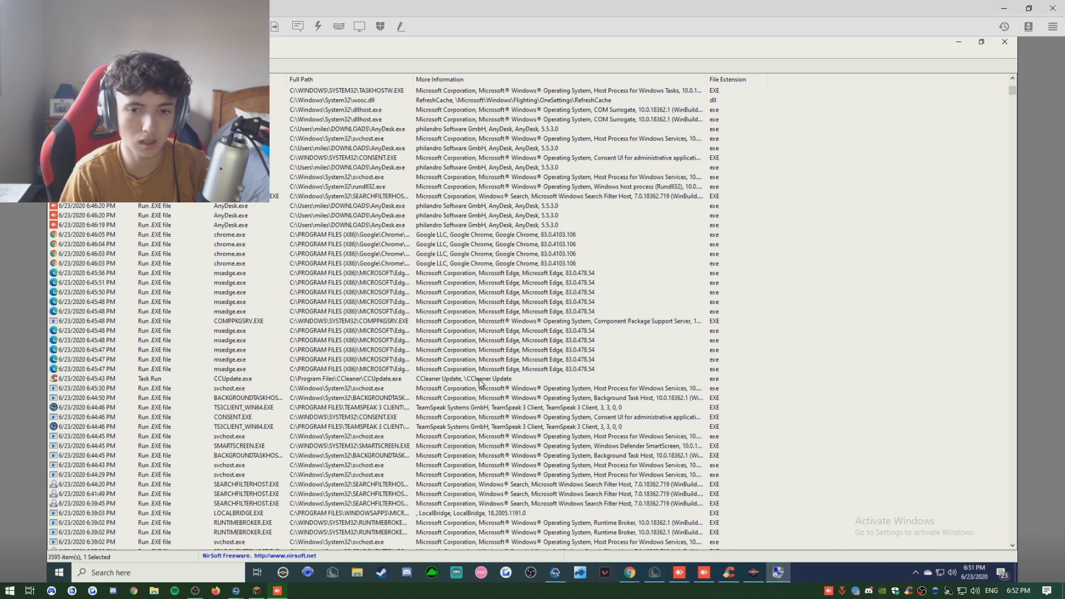
- Copy KODI.APK.EXE's Full Path from its properties and open it in the Run box
left_click(480, 380)
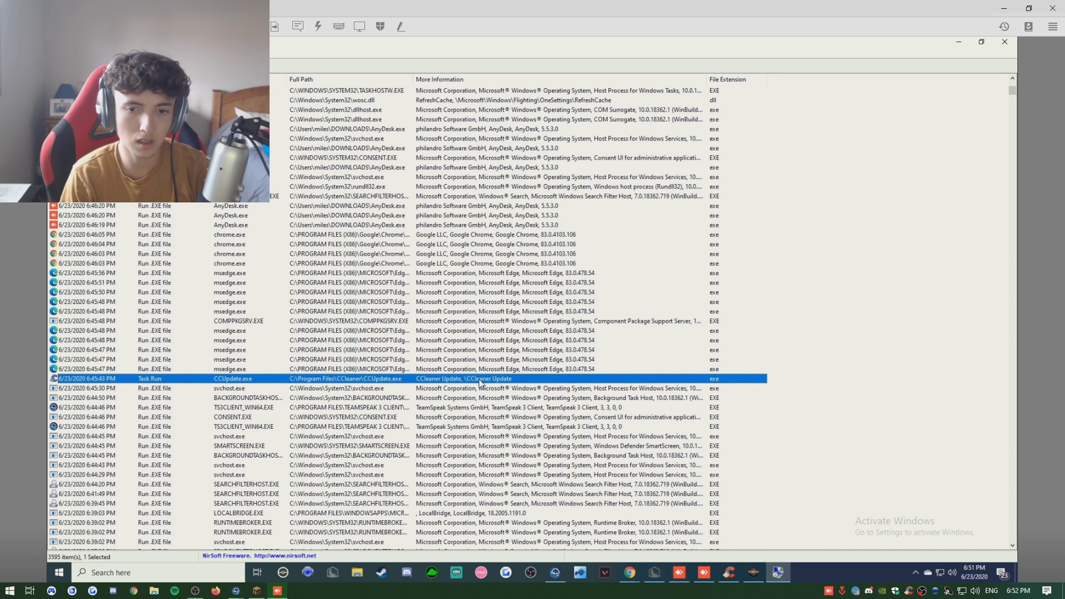
scroll(480, 381, "down", 1)
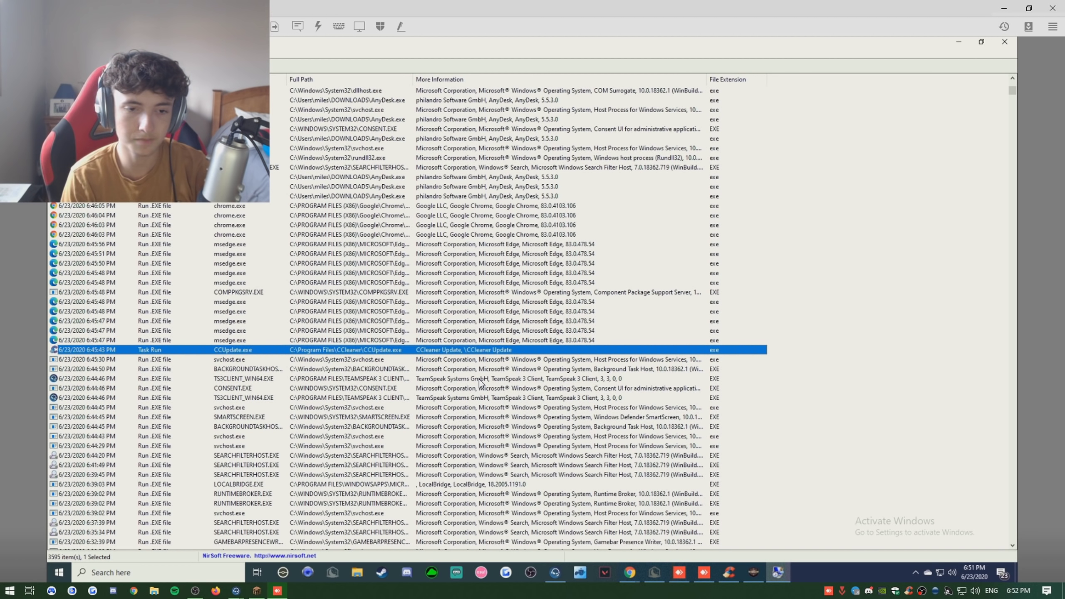
scroll(479, 381, "down", 1)
scroll(479, 381, "down", 1)
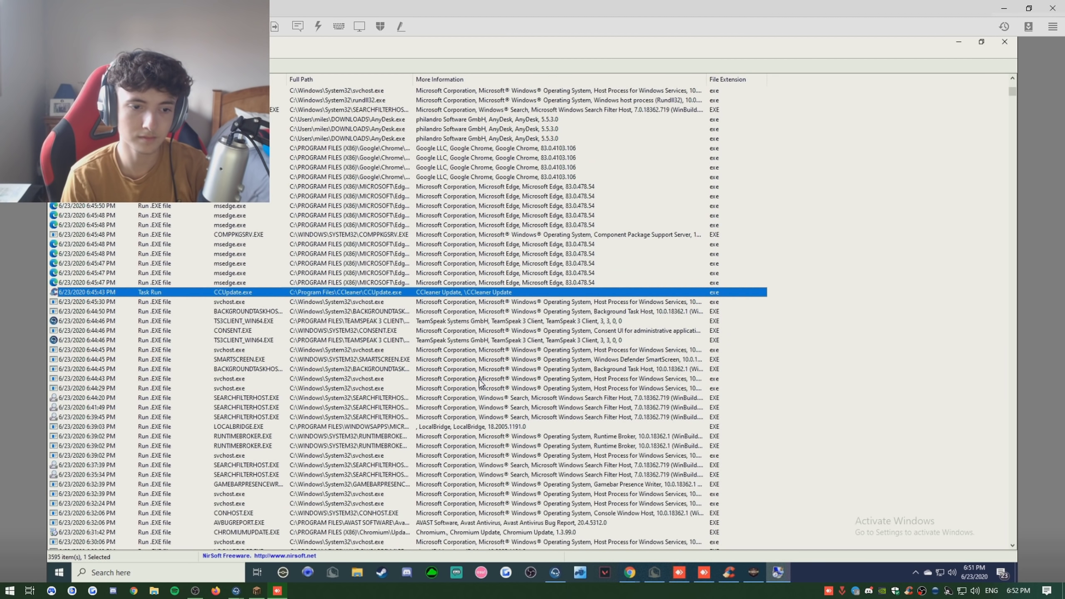
scroll(479, 379, "down", 1)
scroll(479, 380, "down", 1)
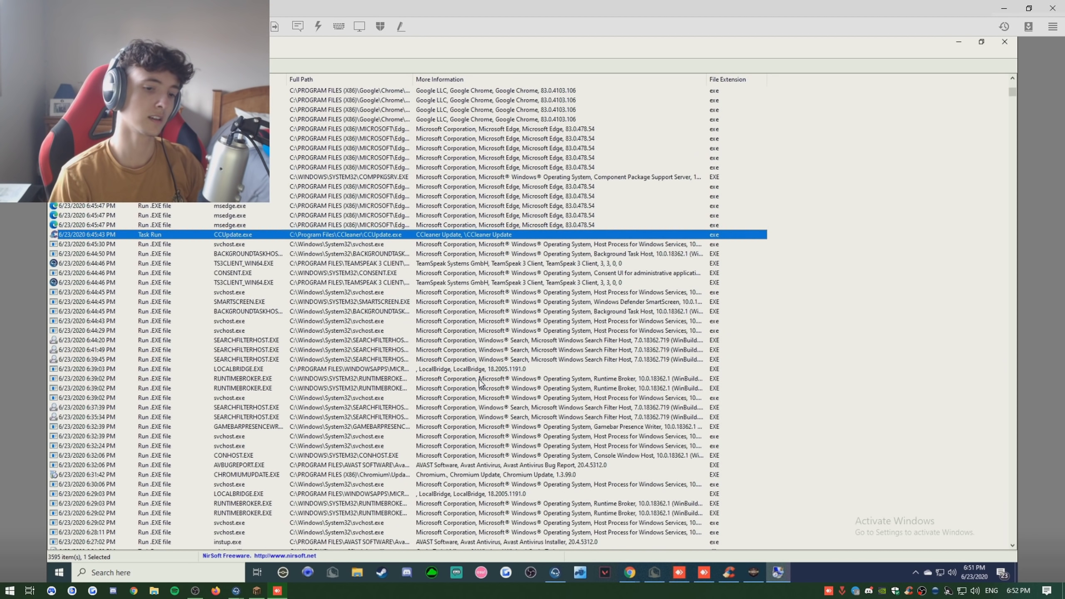
scroll(479, 380, "down", 2)
scroll(480, 380, "up", 2)
scroll(480, 380, "up", 3)
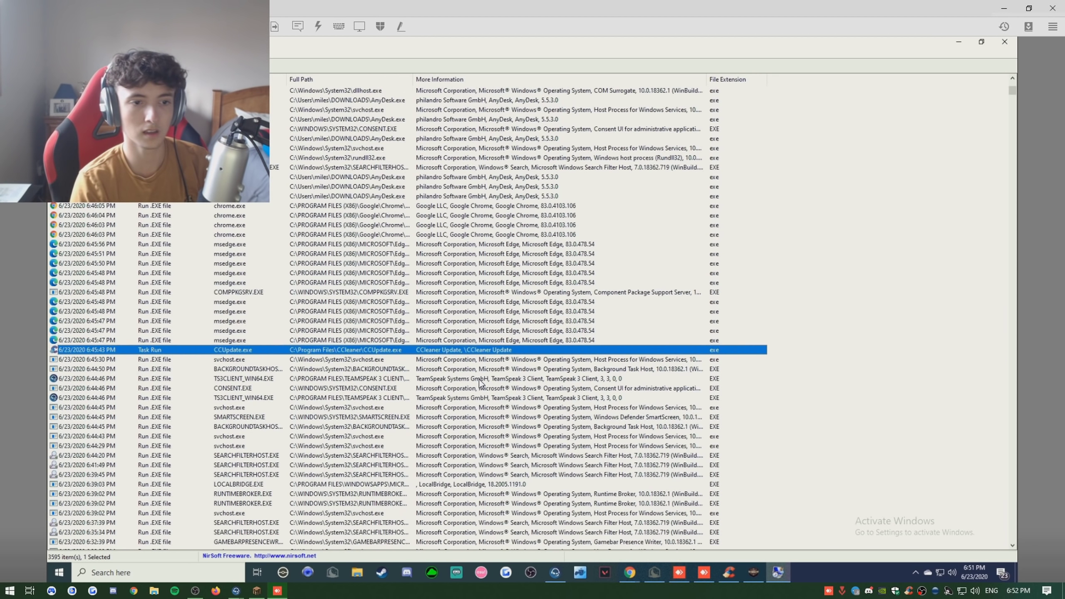
scroll(479, 379, "down", 3)
scroll(480, 379, "down", 1)
scroll(479, 380, "down", 3)
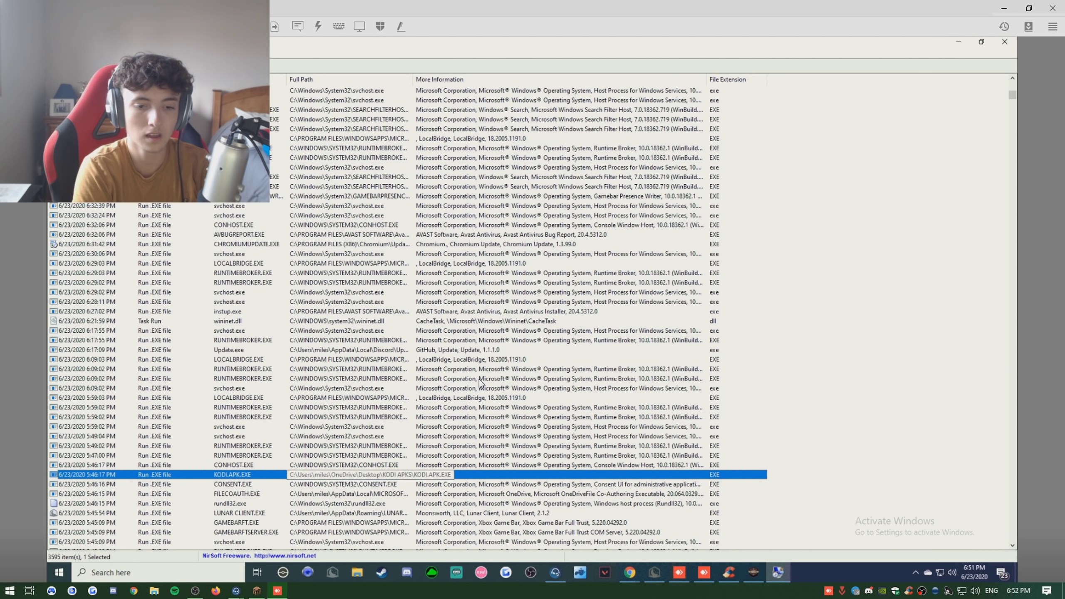
key("alt+Return")
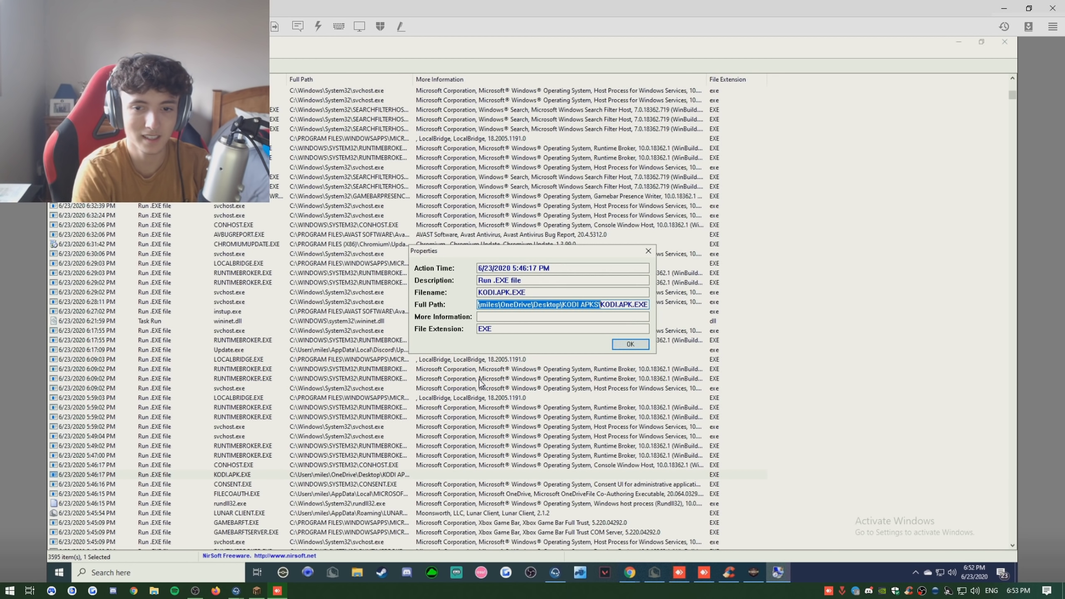
key("Escape")
key("super+r")
type("C:\\Users\\miles\\OneDrive\\Desktop\\KODI APKS\\")
key("Return")
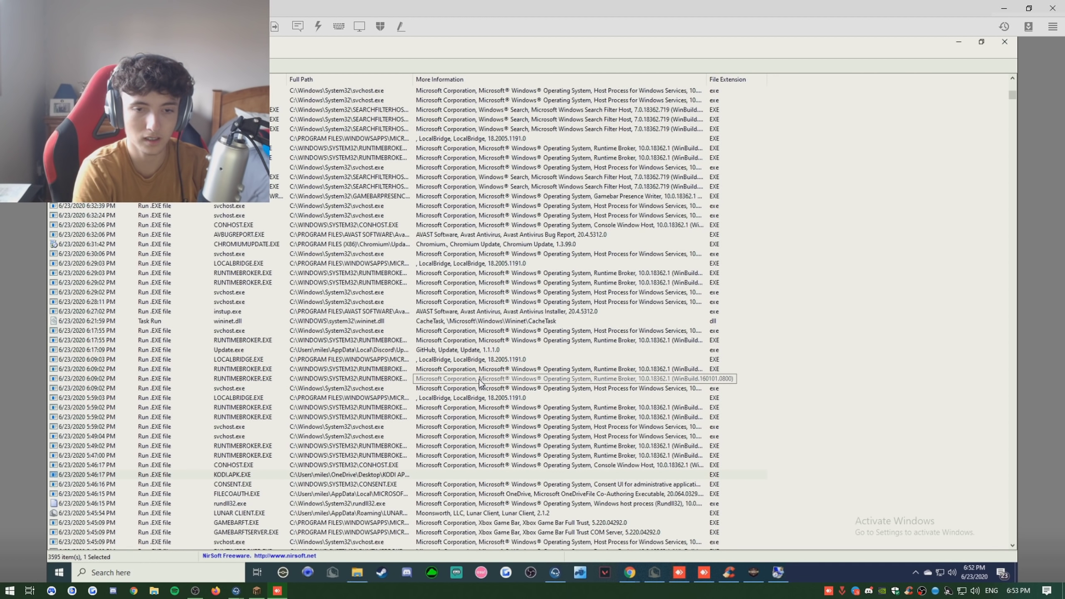
- Run kodi.apk.exe as administrator and approve the UAC prompt
key("Down")
key("Menu")
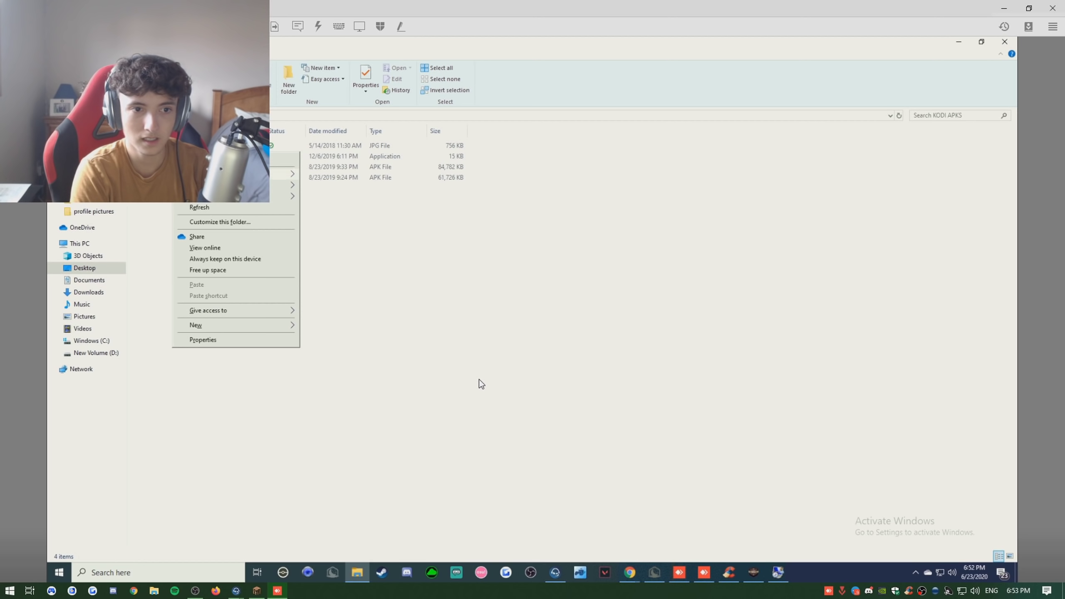
key("Right")
key("Return")
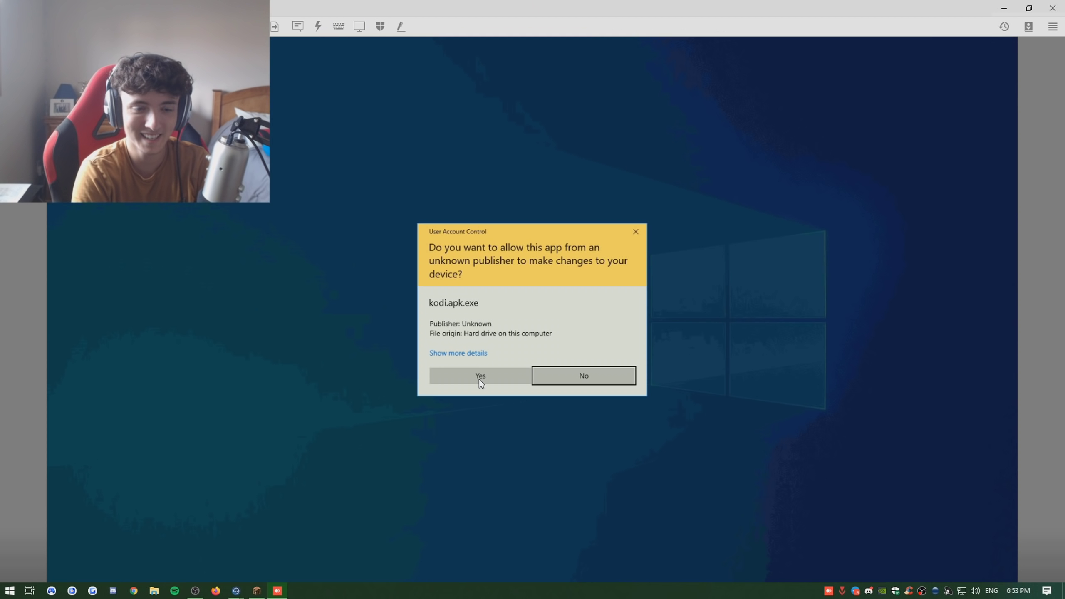
key("Left")
key("Return")
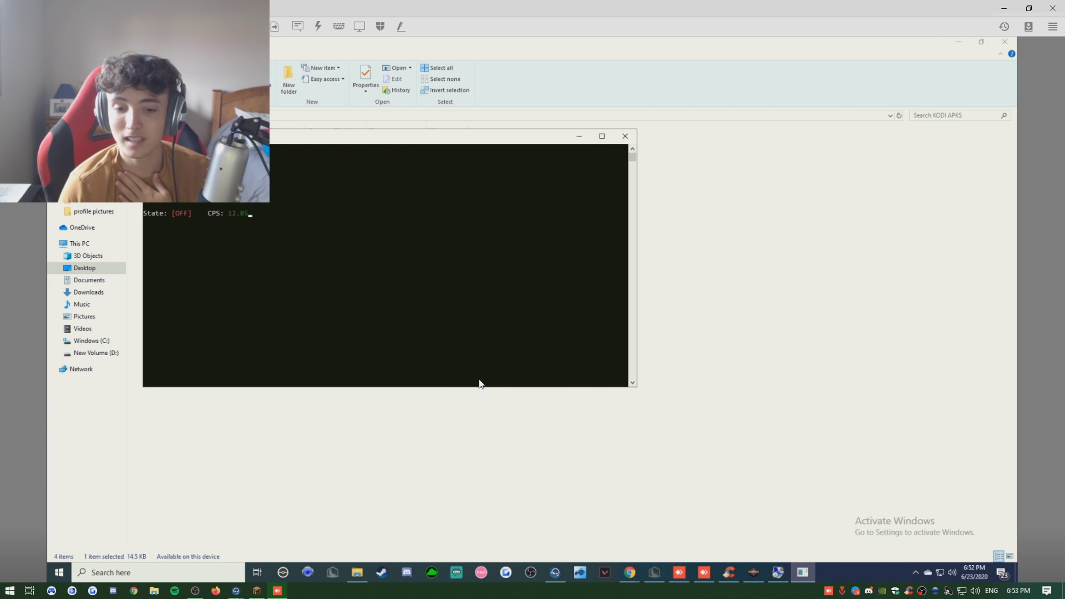
left_click(267, 593)
key("slash")
type("ba")
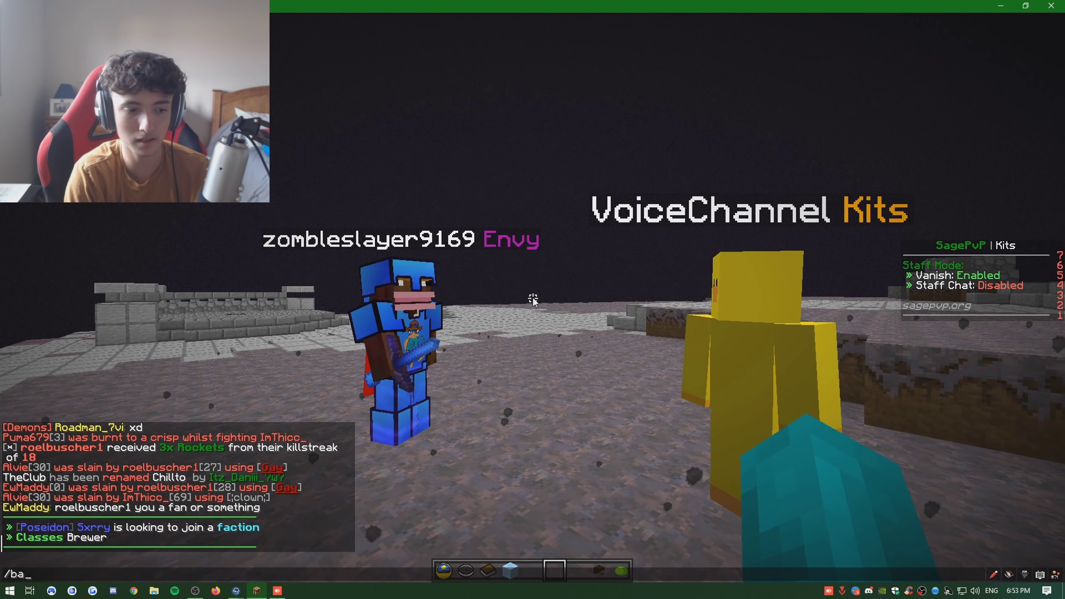
type("n zom")
key("Tab")
type("Autoclicker C5")
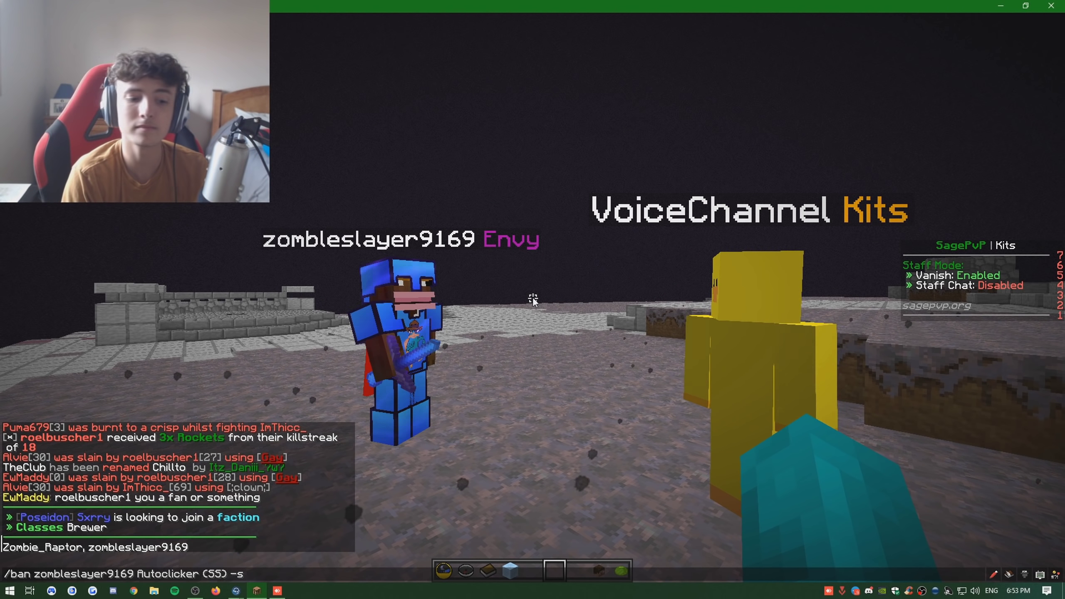
key("Return")
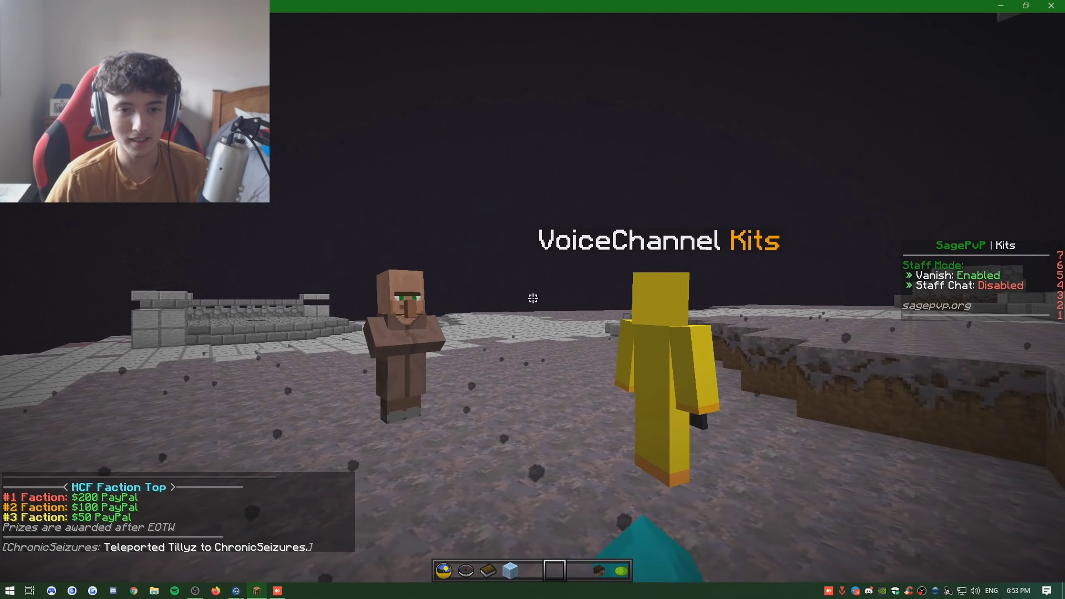
key("e")
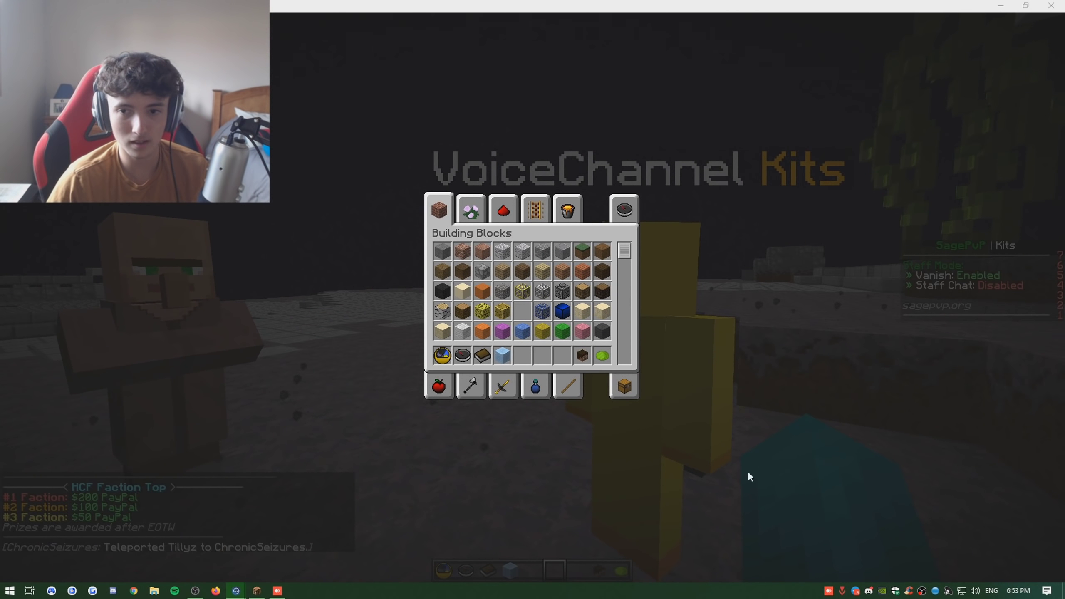
key("Escape")
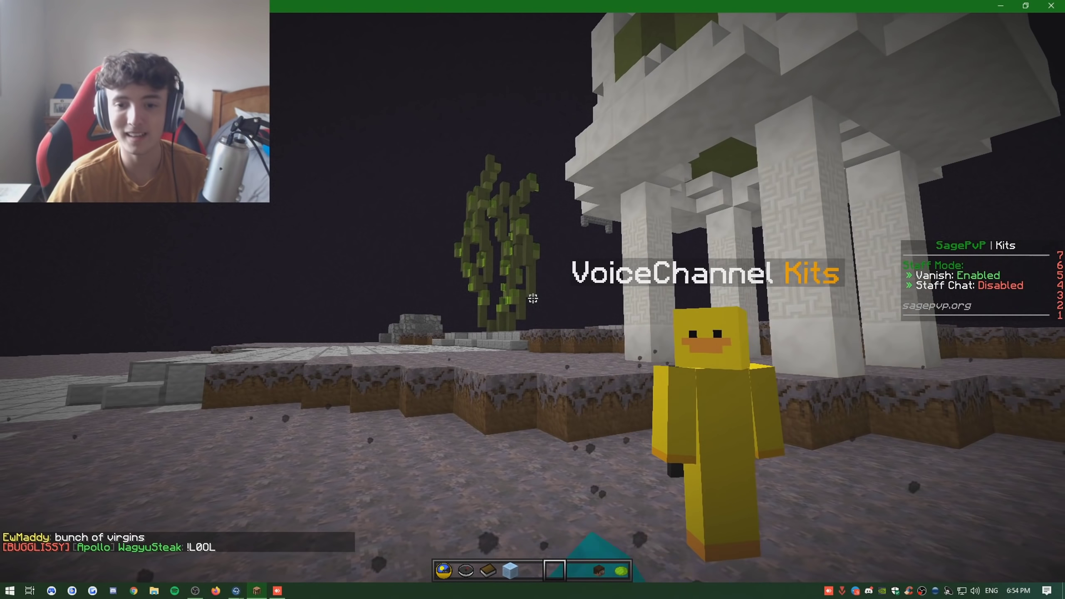
key("w")
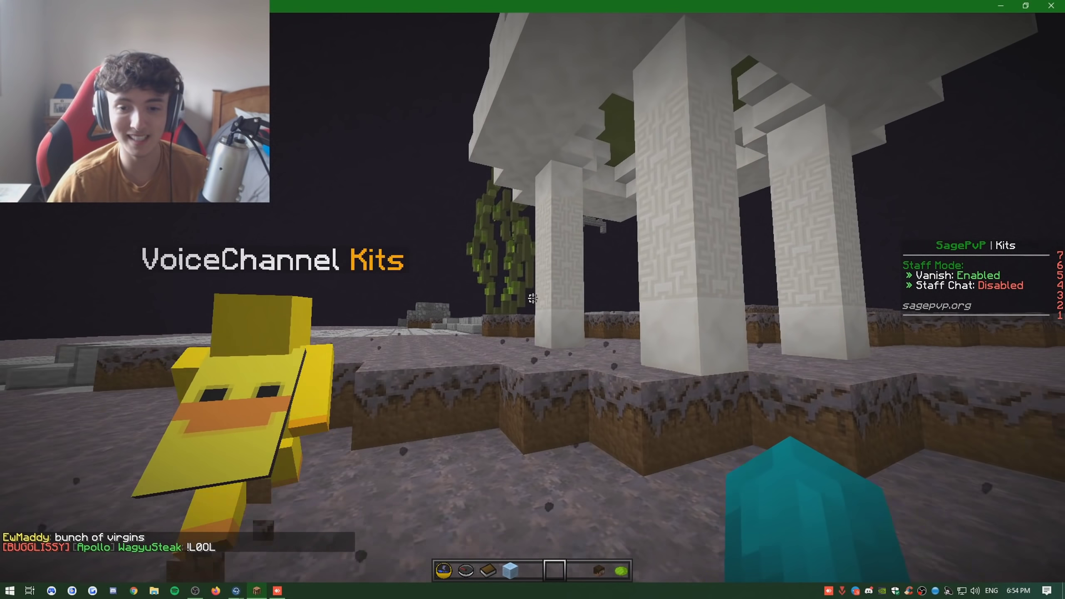
key("w")
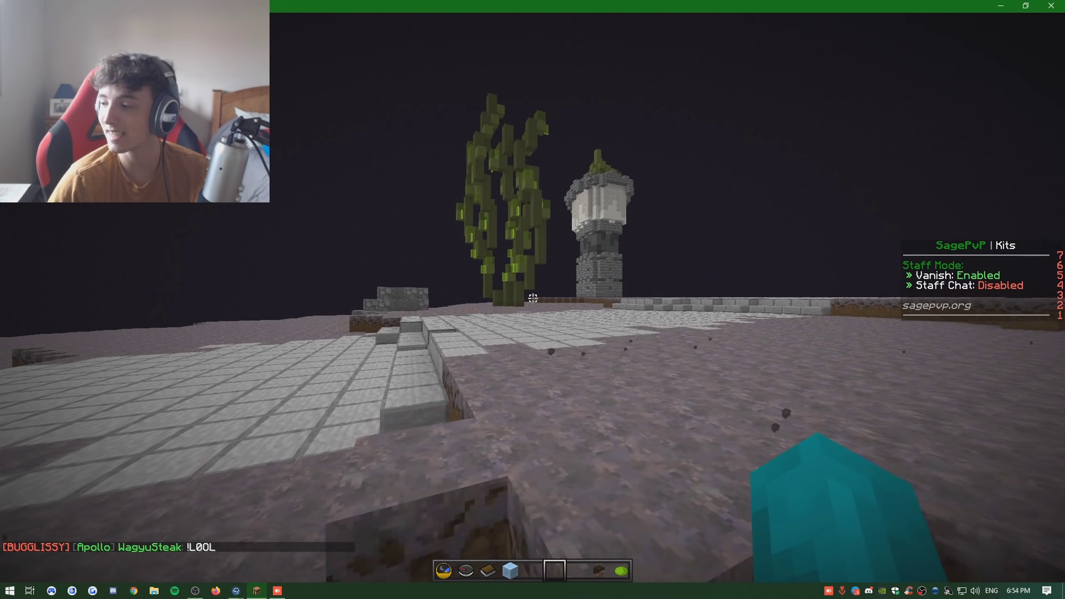
key("w")
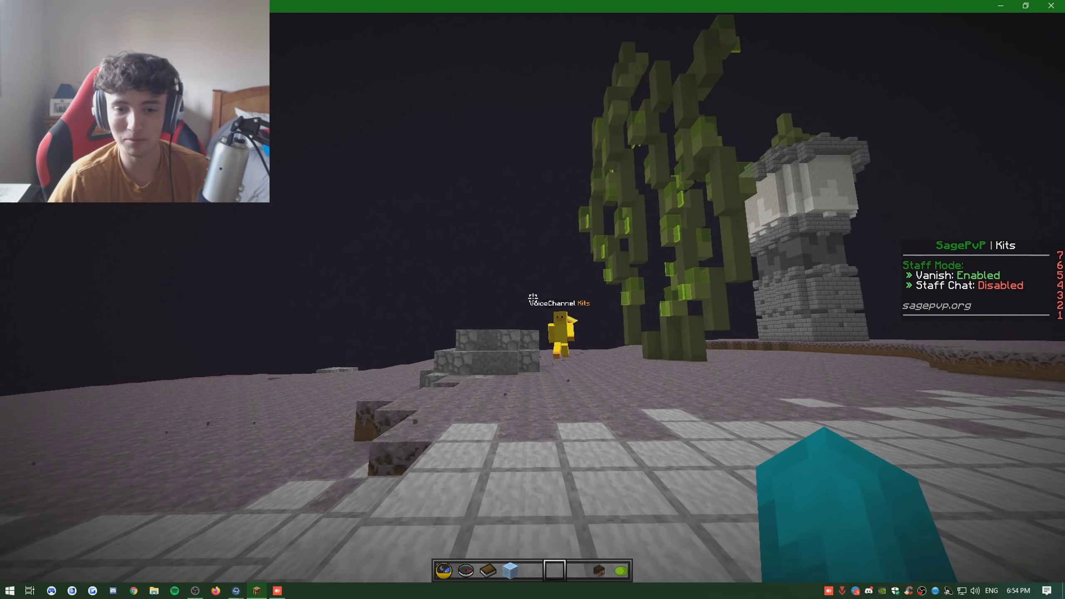
key("w")
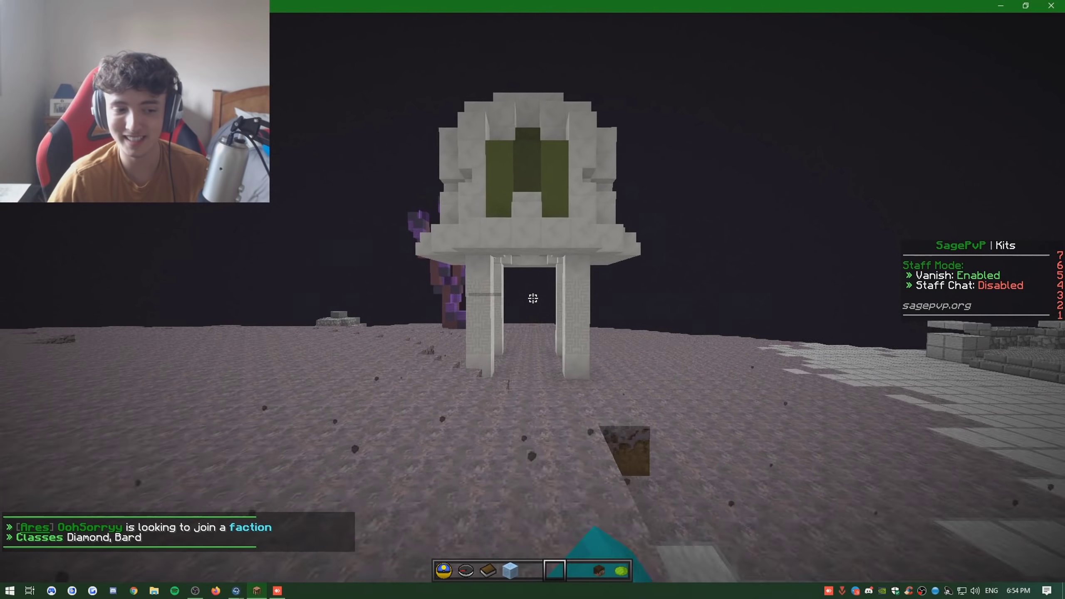
key("w")
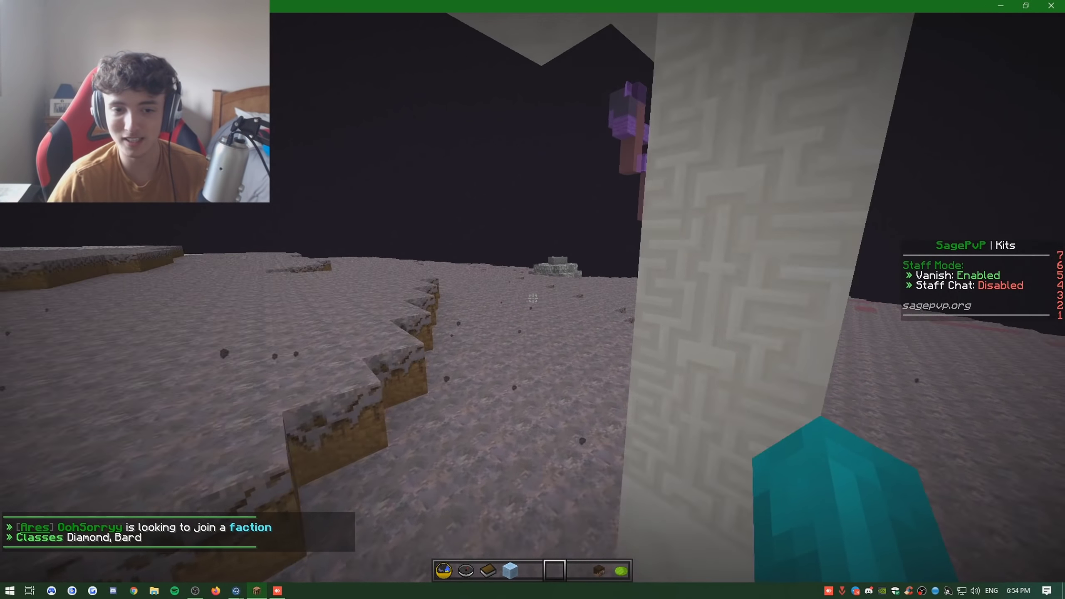
key("w")
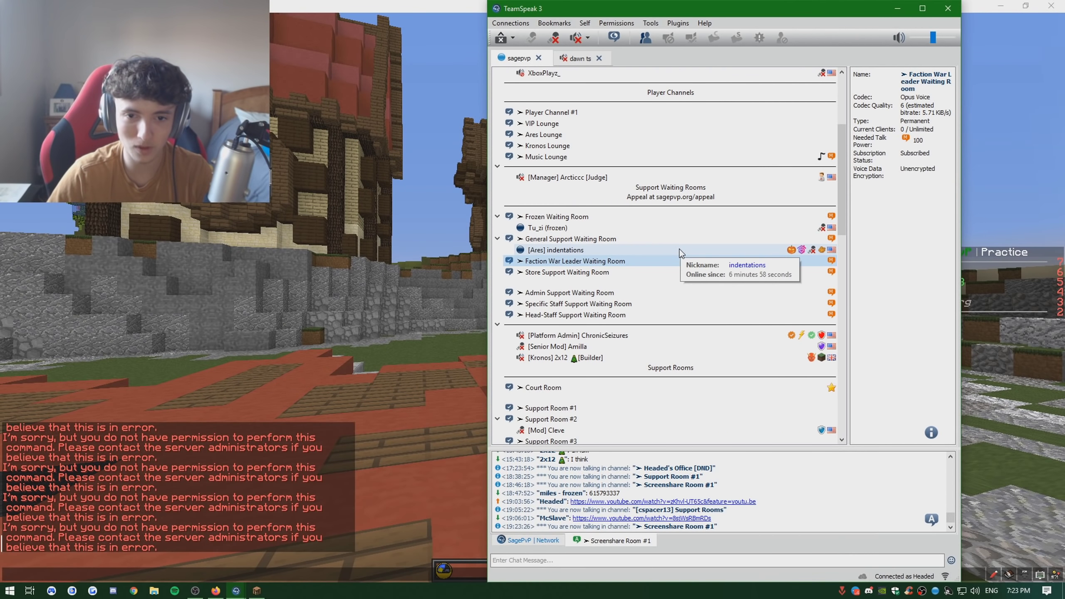
scroll(665, 249, "down", 4)
scroll(680, 252, "down", 2)
scroll(628, 271, "up", 2)
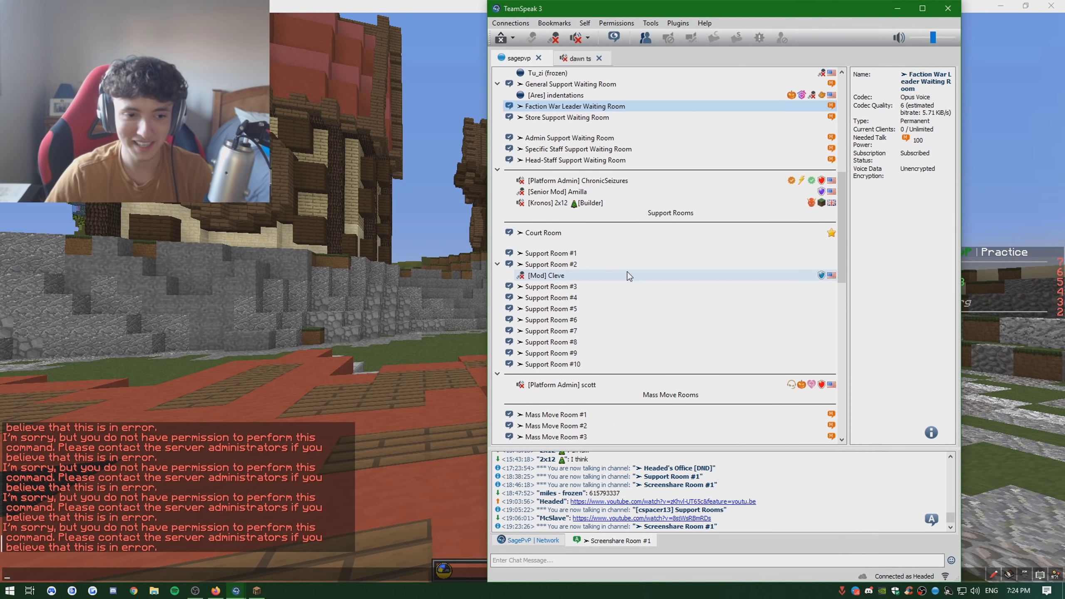
scroll(628, 272, "up", 4)
scroll(621, 265, "down", 8)
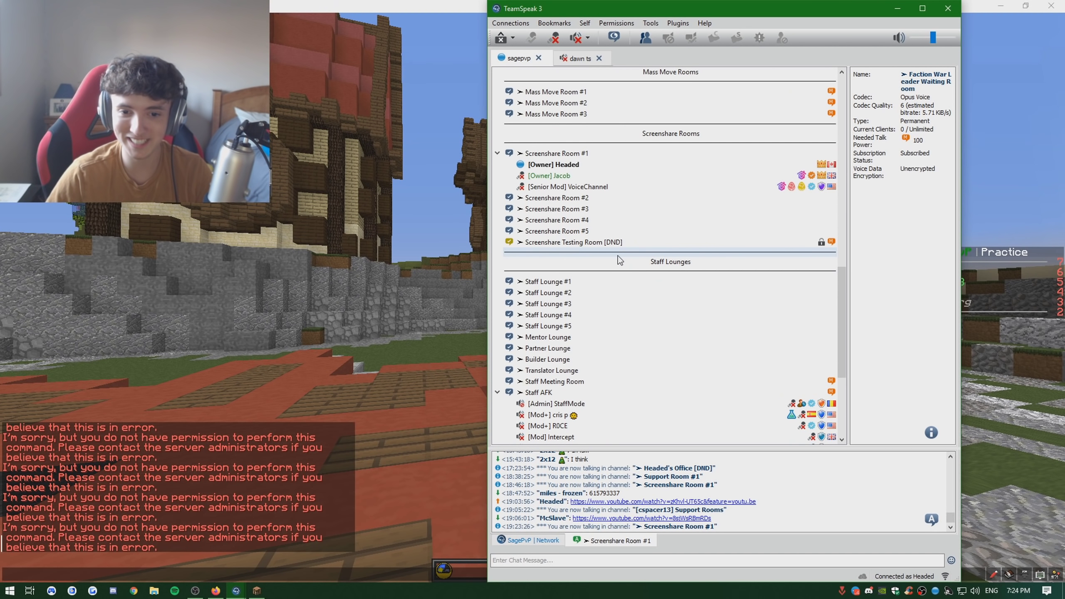
scroll(618, 262, "up", 4)
scroll(617, 263, "up", 5)
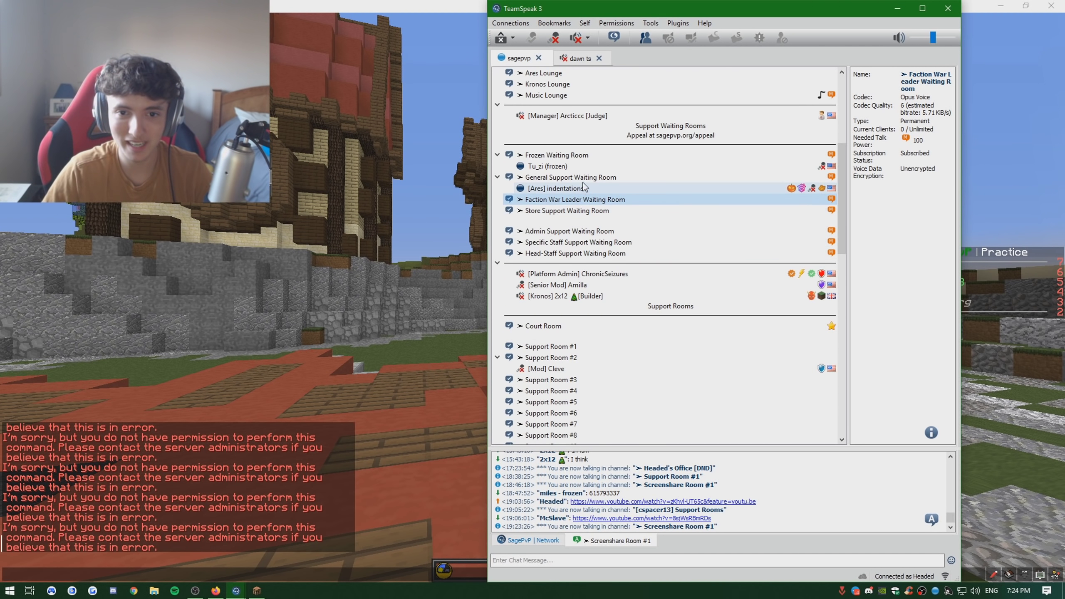
left_click(564, 167)
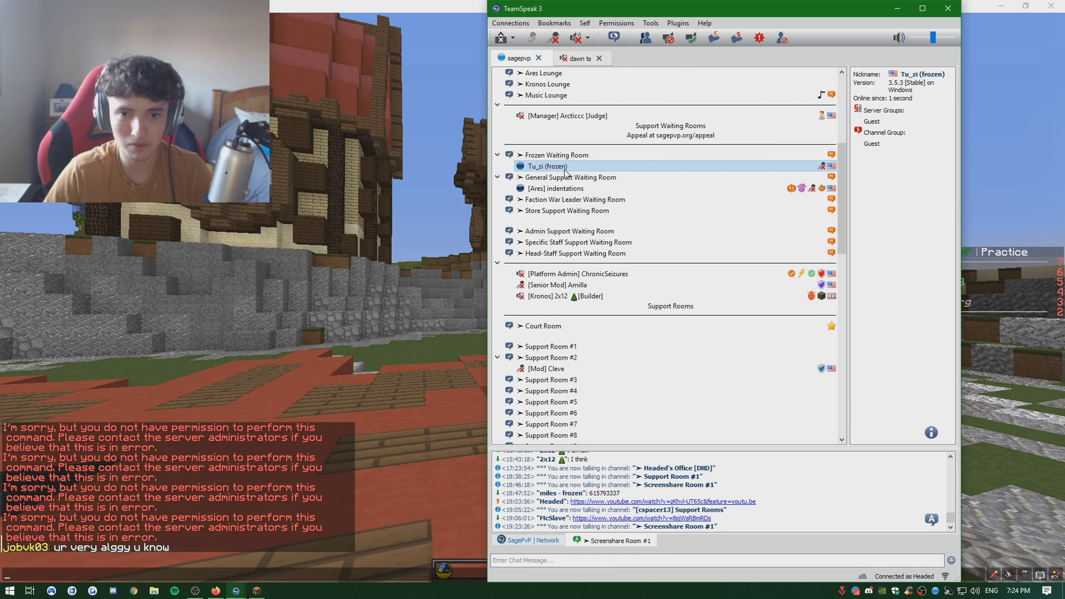
right_click(564, 170)
left_click(642, 408)
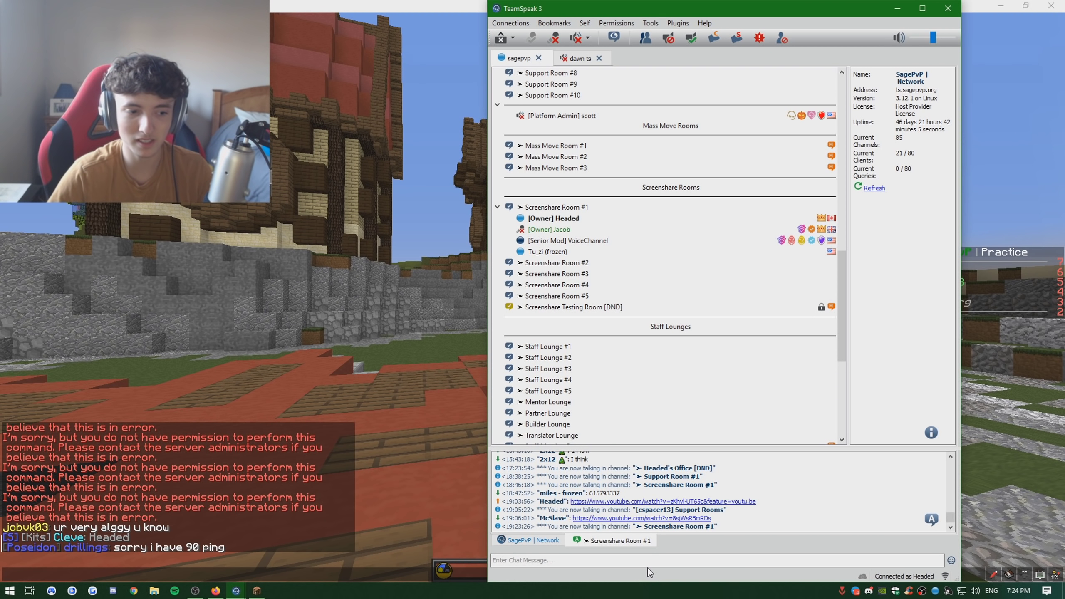
left_click(596, 561)
type("u cheating?")
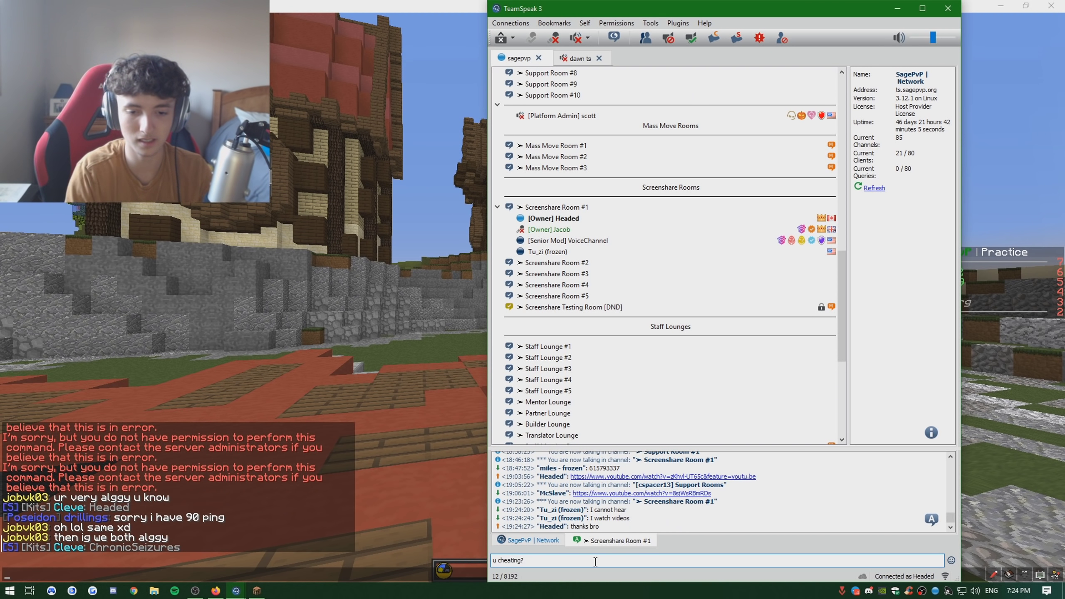
key("Return")
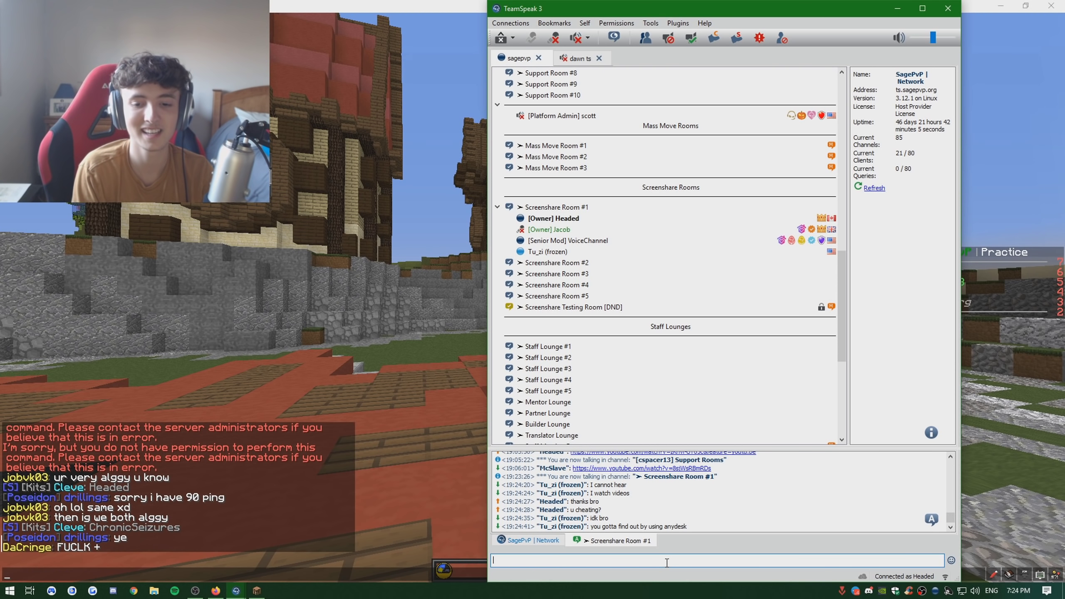
type("alright dawg")
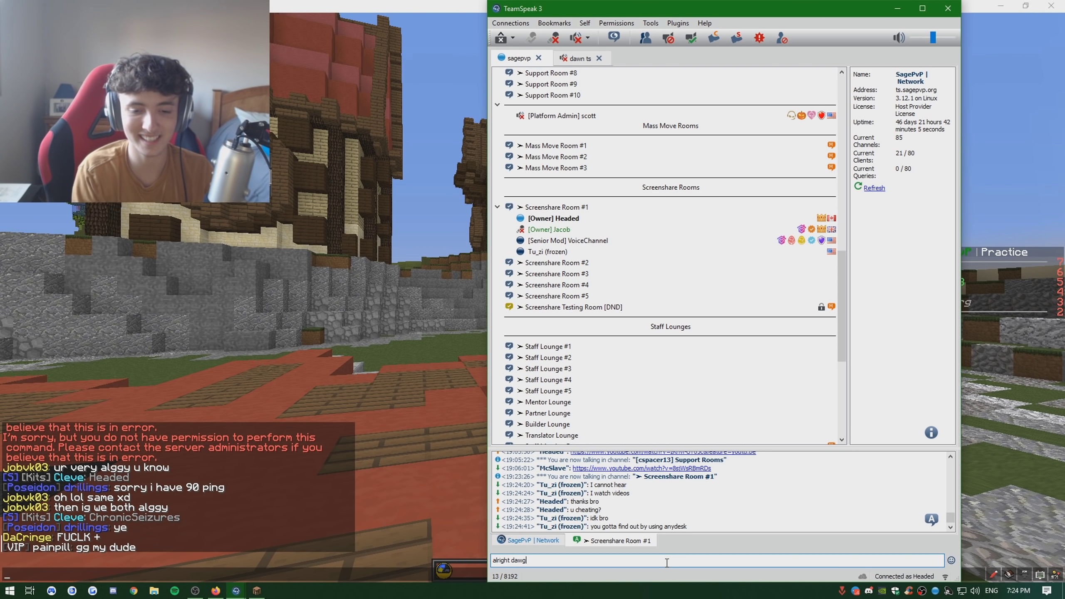
key("Return")
type("send the")
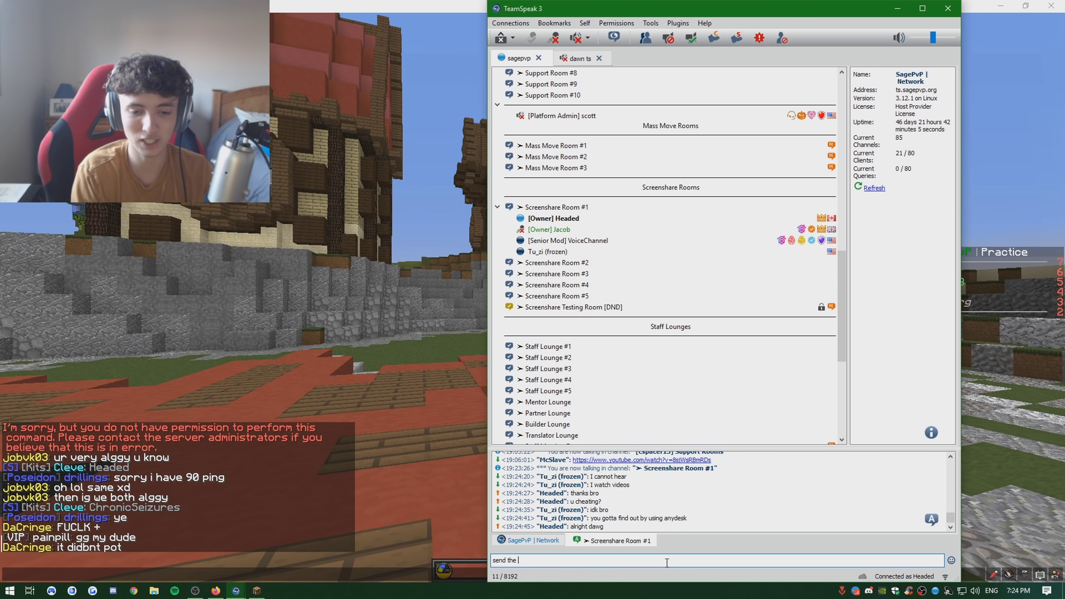
type("code")
key("Return")
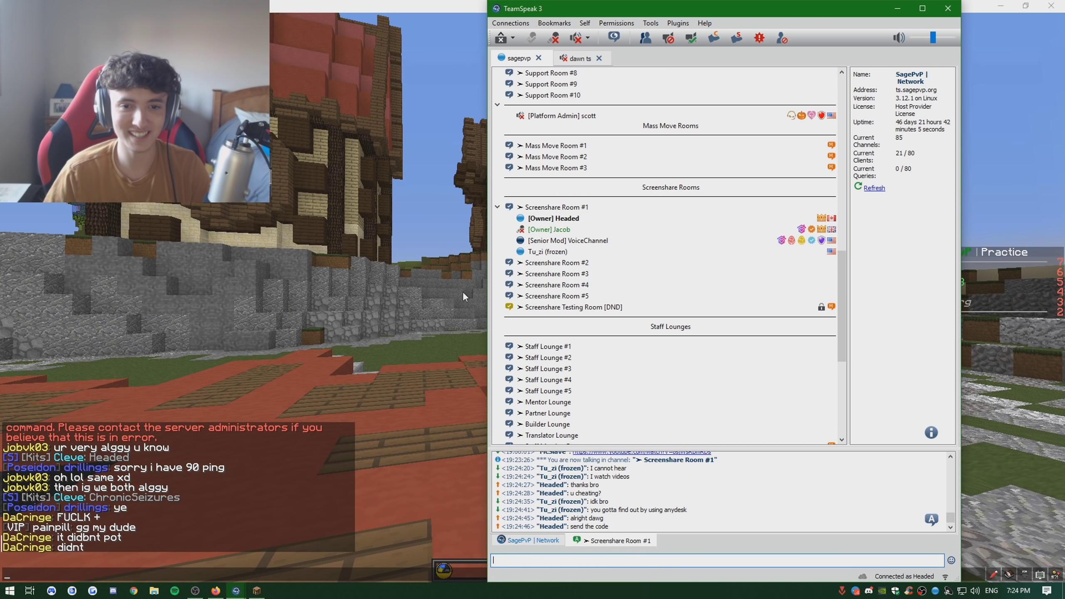
- Launch AnyDesk, send the 'dumbo' message, and switch to the AnyDesk window
key("super")
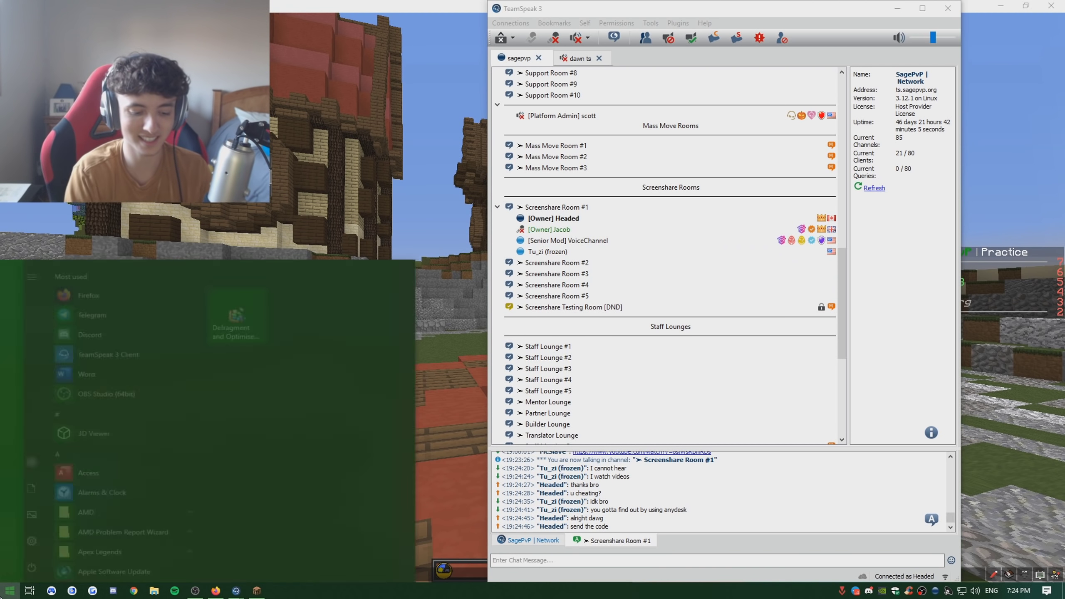
type("anydesk")
key("Return")
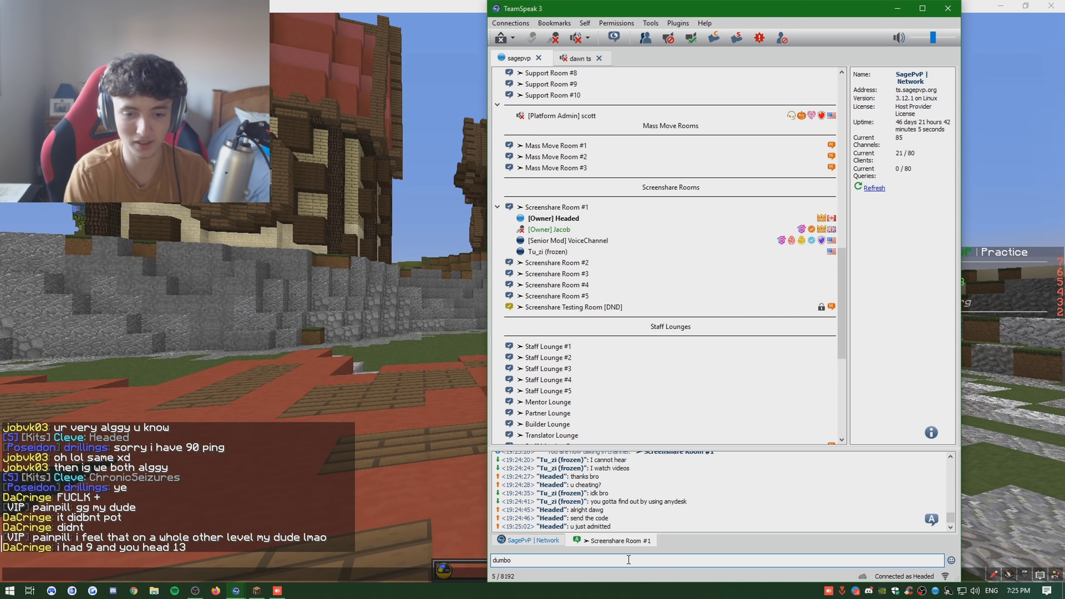
key("Return")
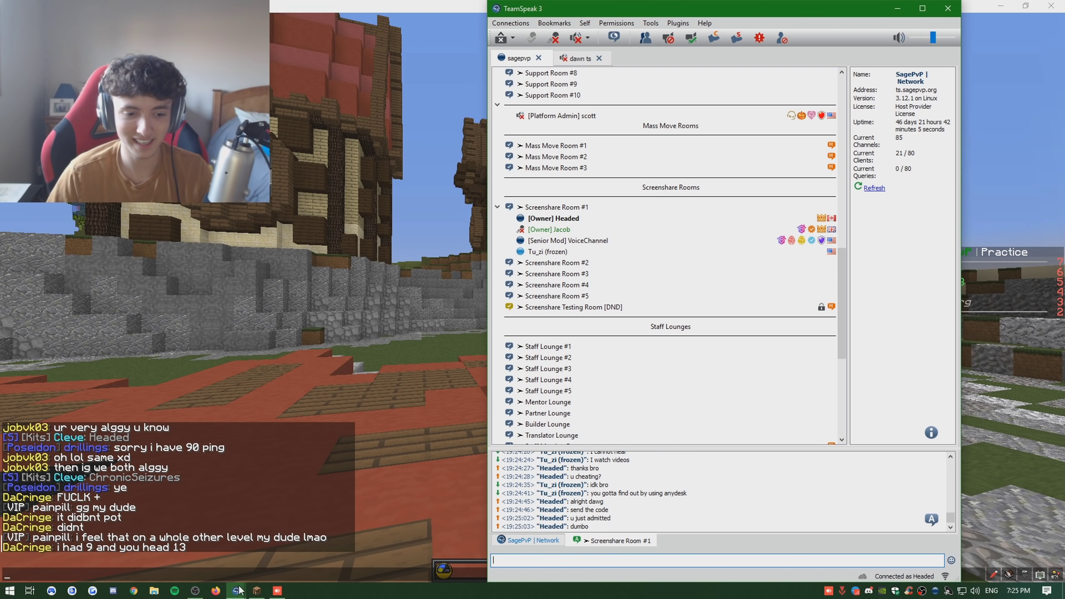
left_click(239, 591)
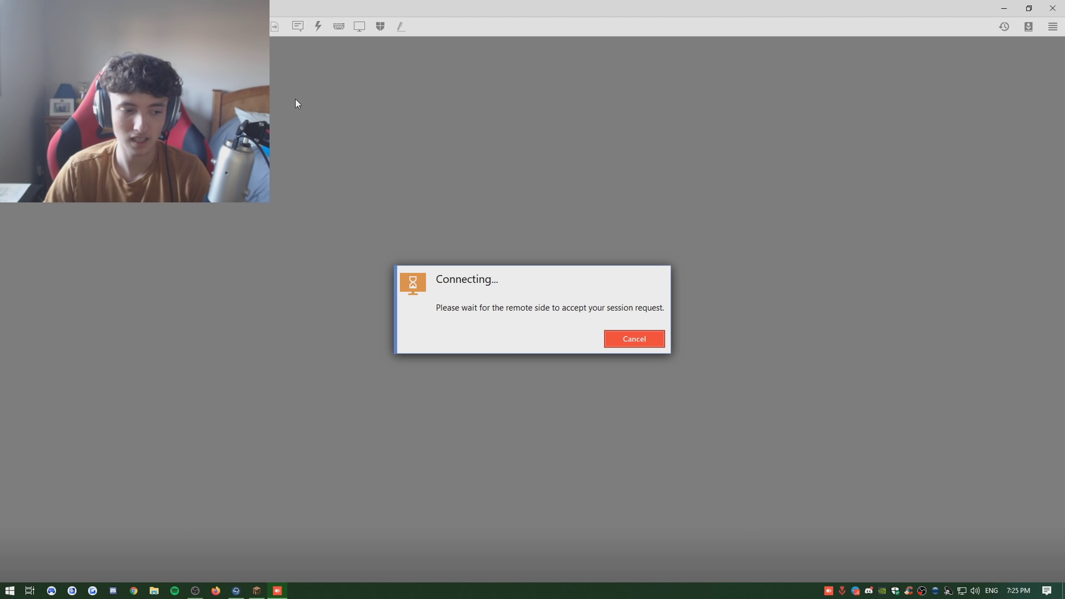
- Run a first case-insensitive filtered string search of explorer.exe memory, then close the results
left_click(317, 26)
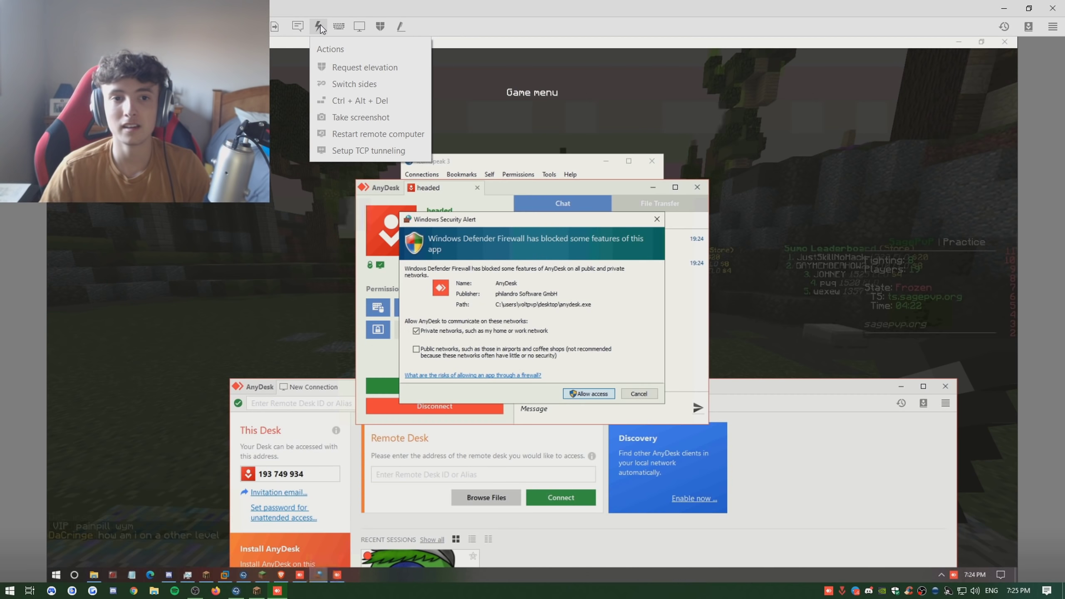
left_click(321, 28)
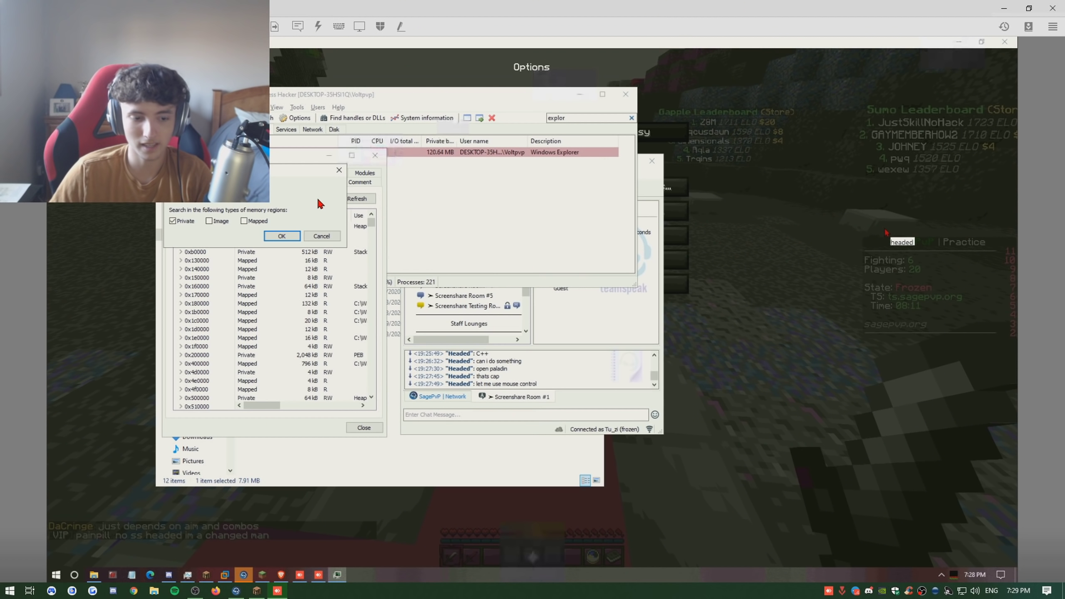
left_click(282, 237)
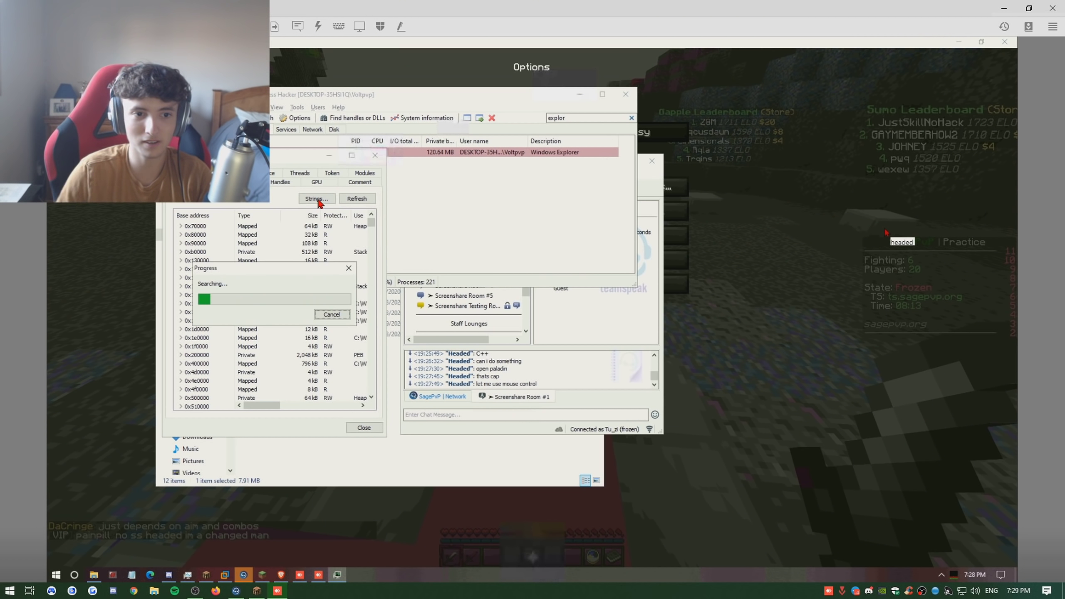
left_click(675, 468)
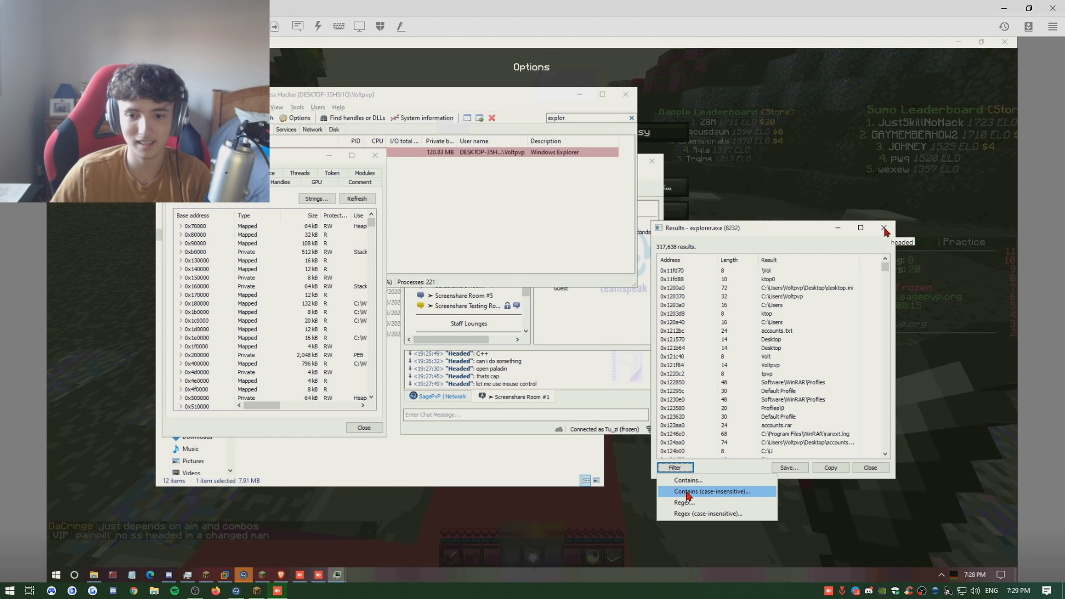
left_click(688, 492)
key("Return")
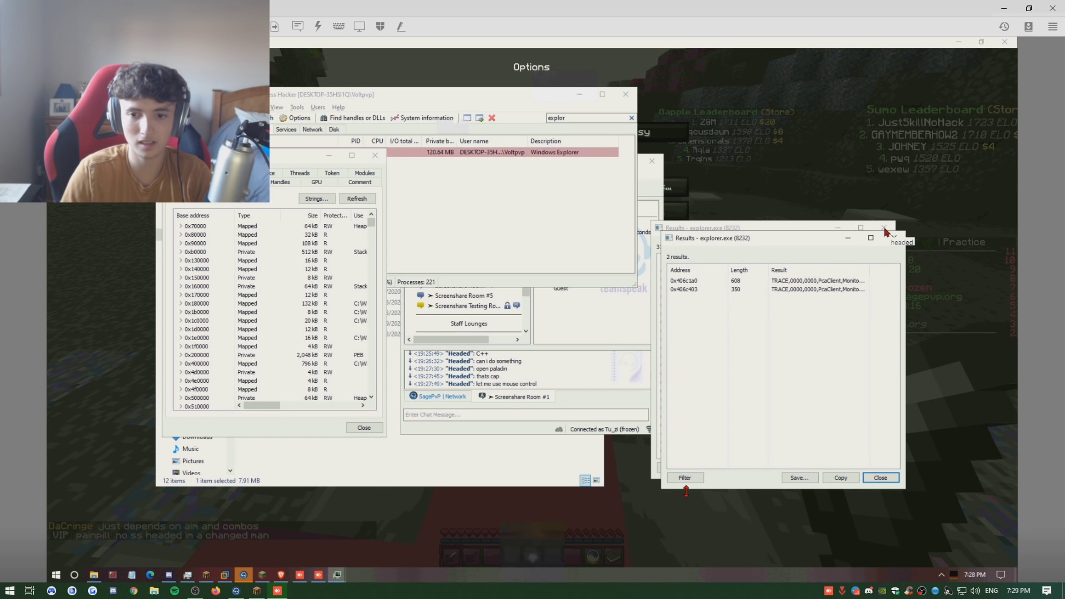
left_click(799, 478)
key("Return")
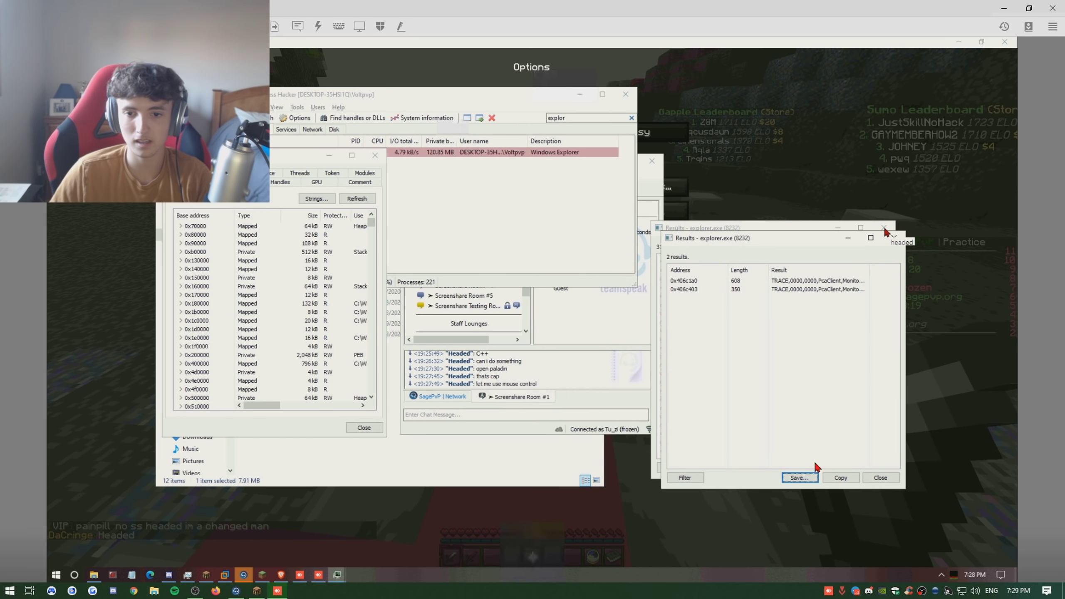
left_click(884, 238)
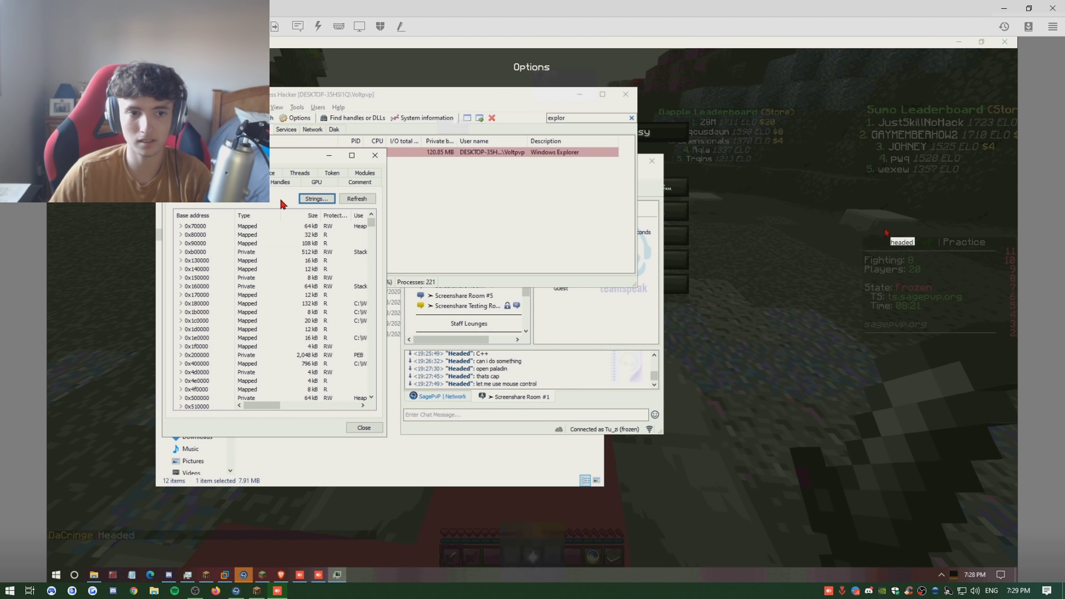
- Rerun the explorer.exe string search and filter it case-insensitively for 'pcaci'
left_click(314, 199)
key("Return")
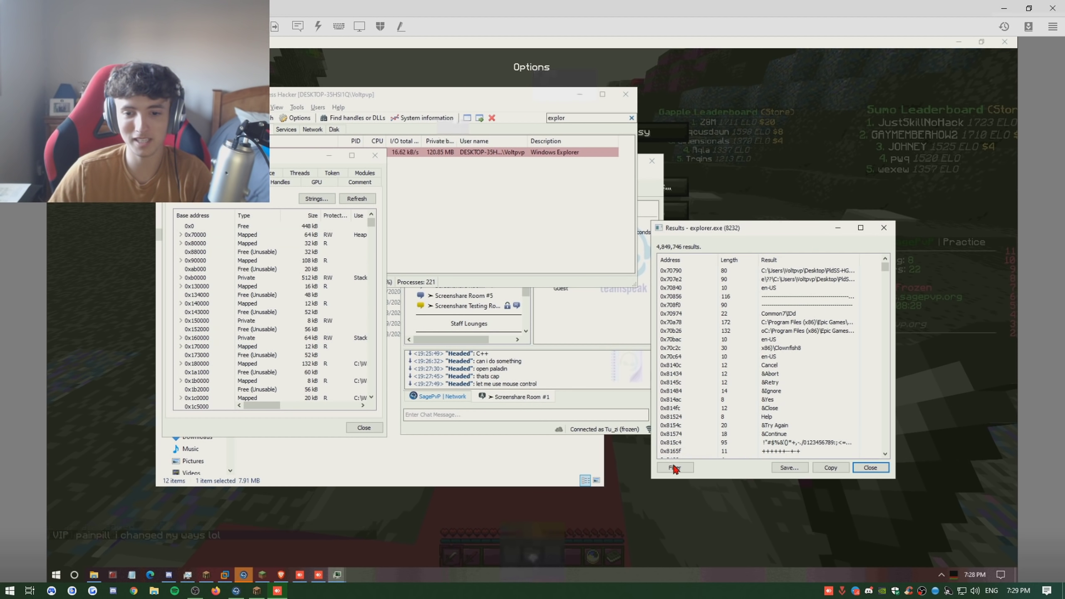
left_click(676, 470)
left_click(691, 488)
type("pcaci")
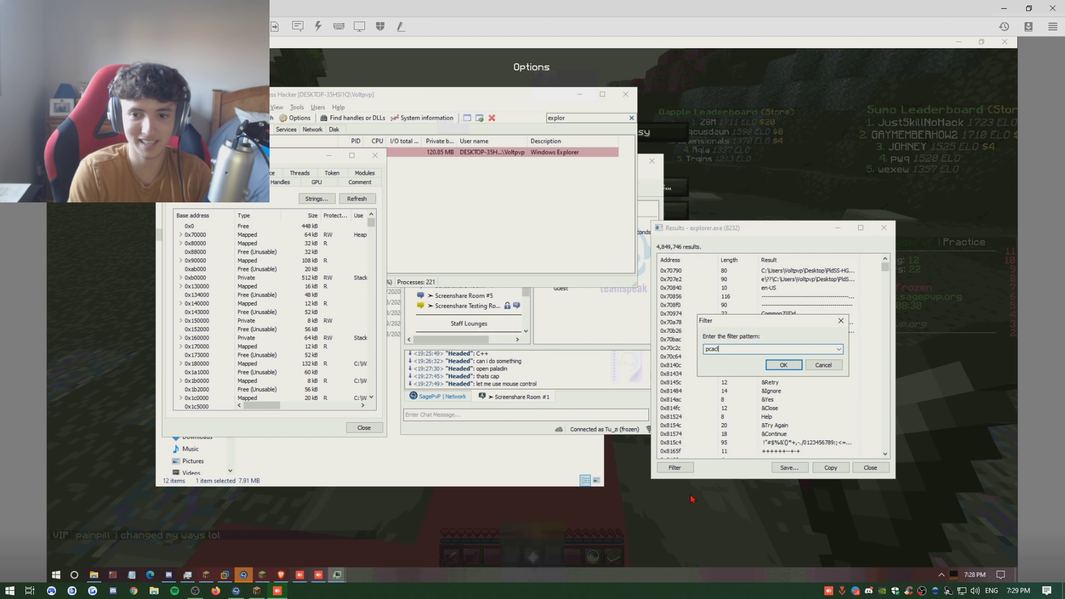
key("Return")
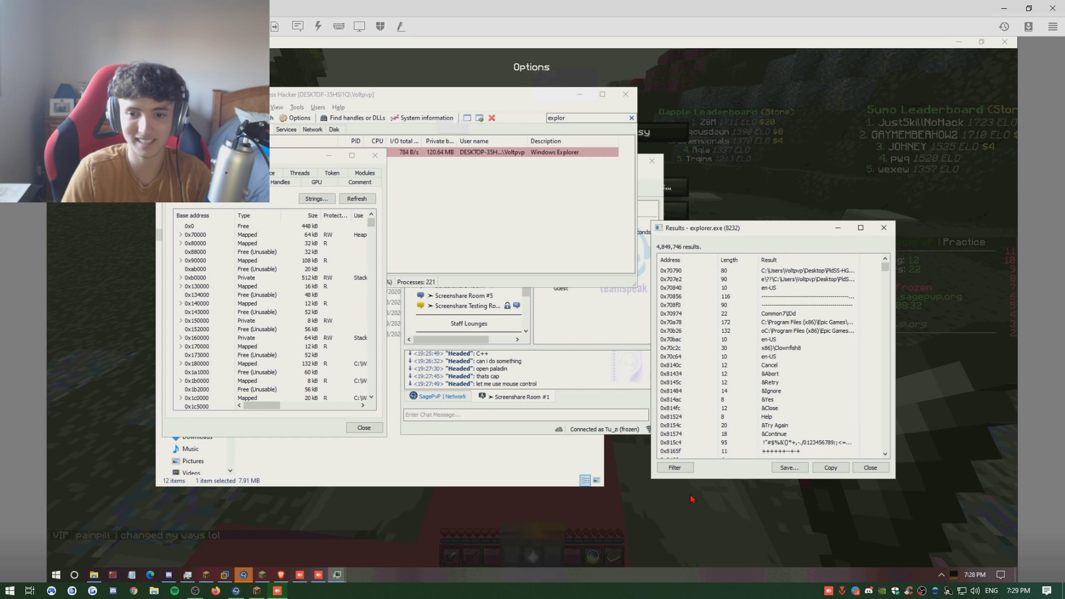
- Save the PcaClient results as Search results.txt in Downloads and close the results
left_click(789, 468)
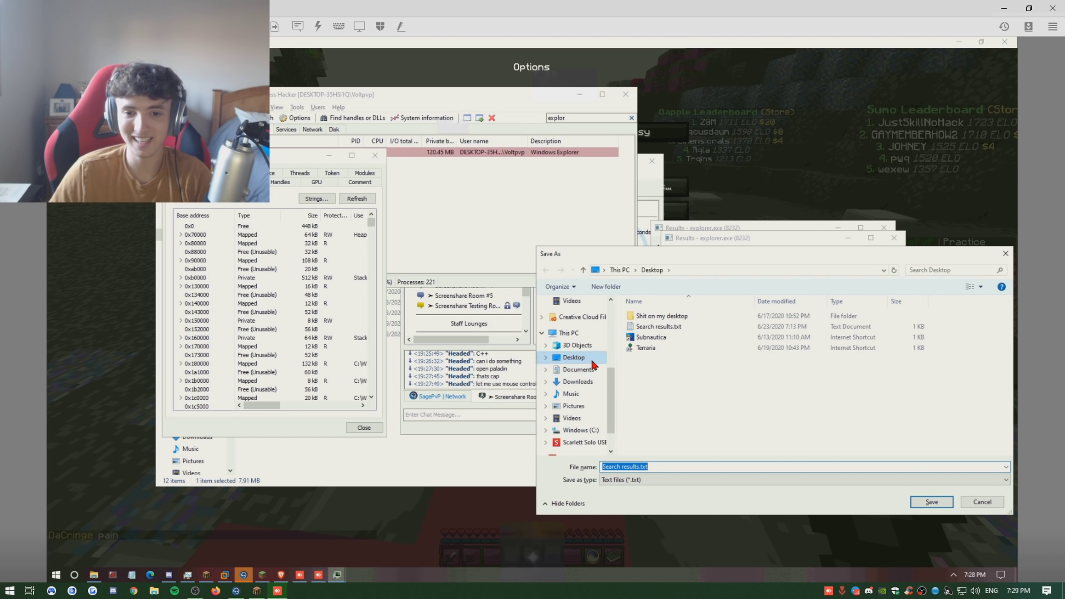
left_click(574, 381)
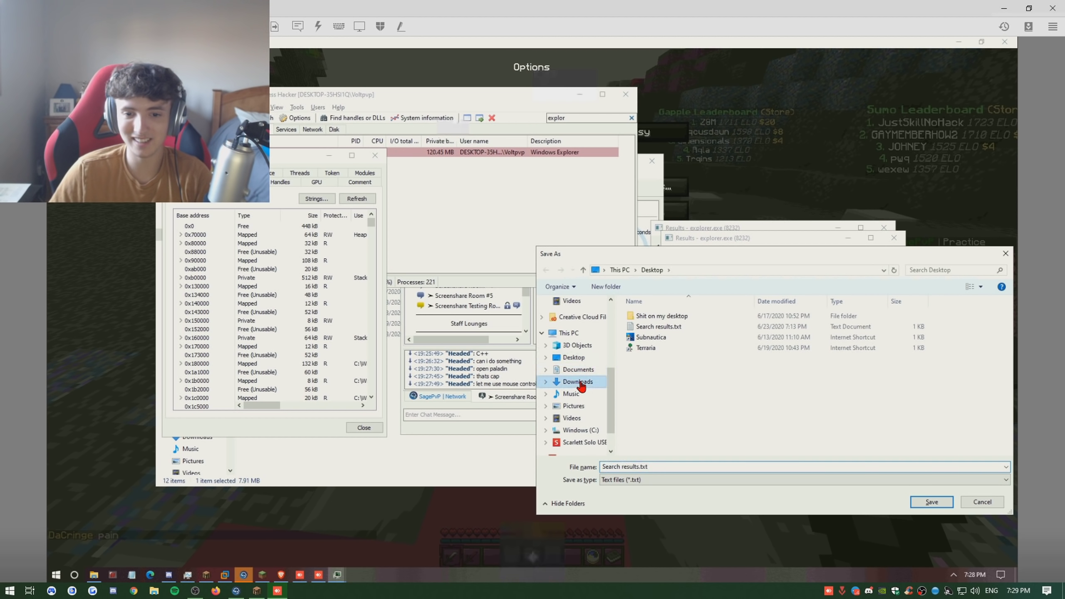
left_click(931, 503)
left_click(880, 478)
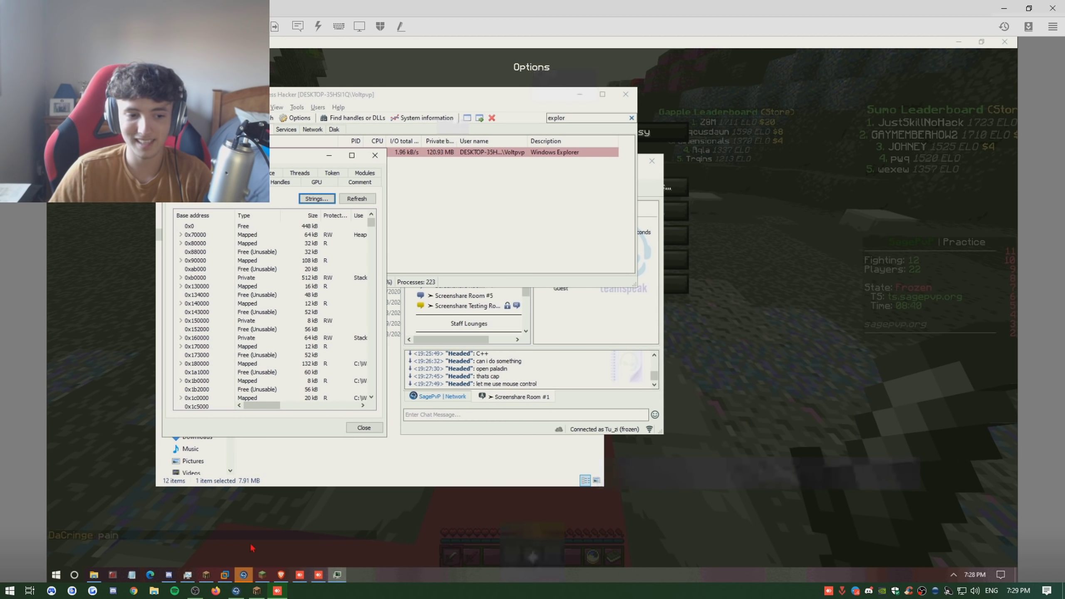
- Open Search results.txt and copy the PldSS-HG3Y9.exe Desktop path from line 7
left_click(94, 574)
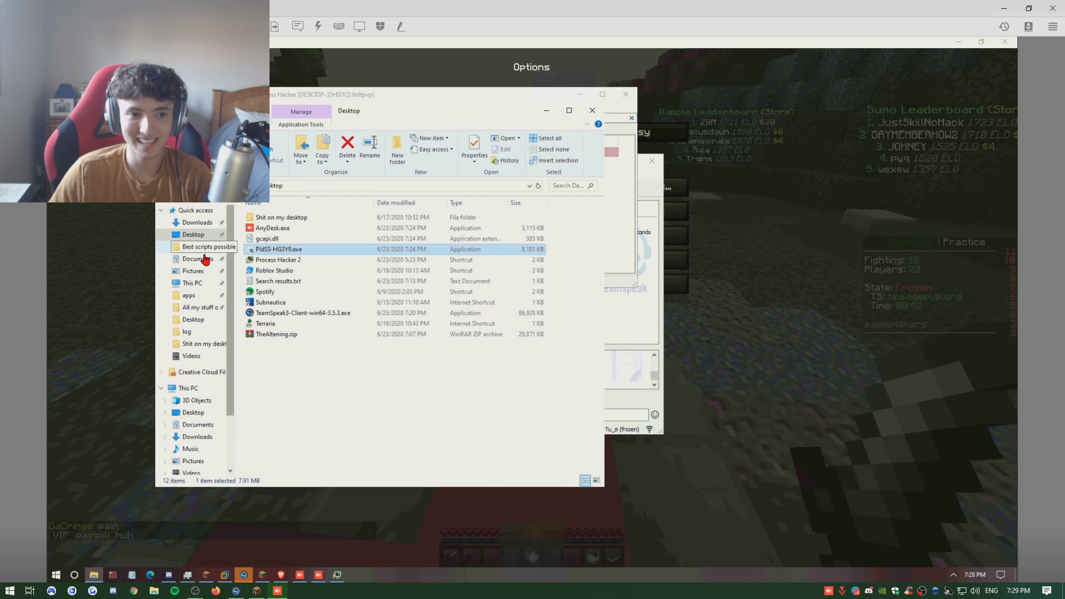
left_click(197, 222)
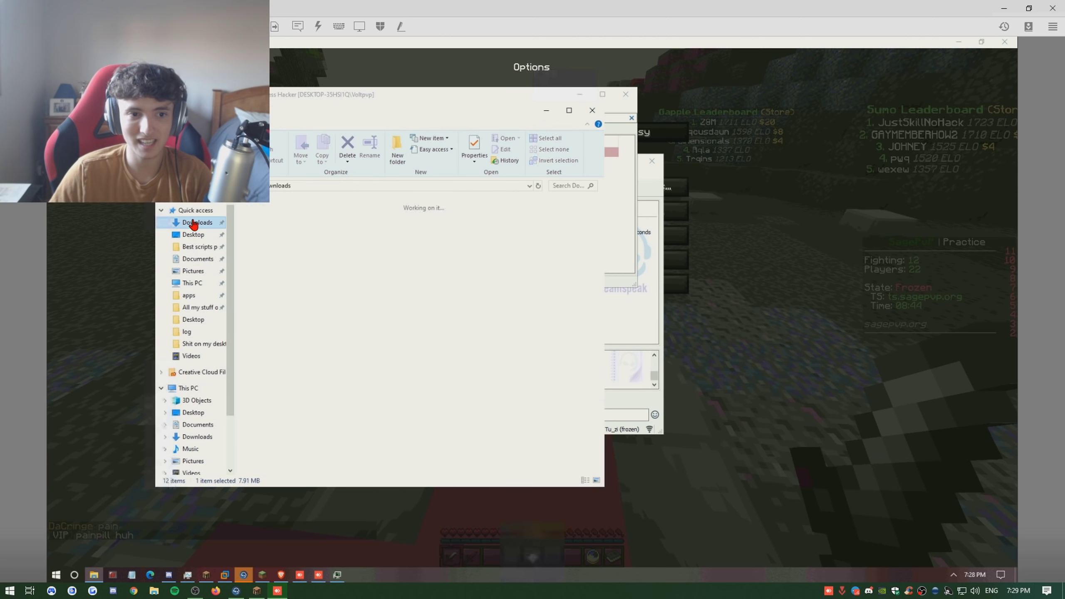
double_click(283, 220)
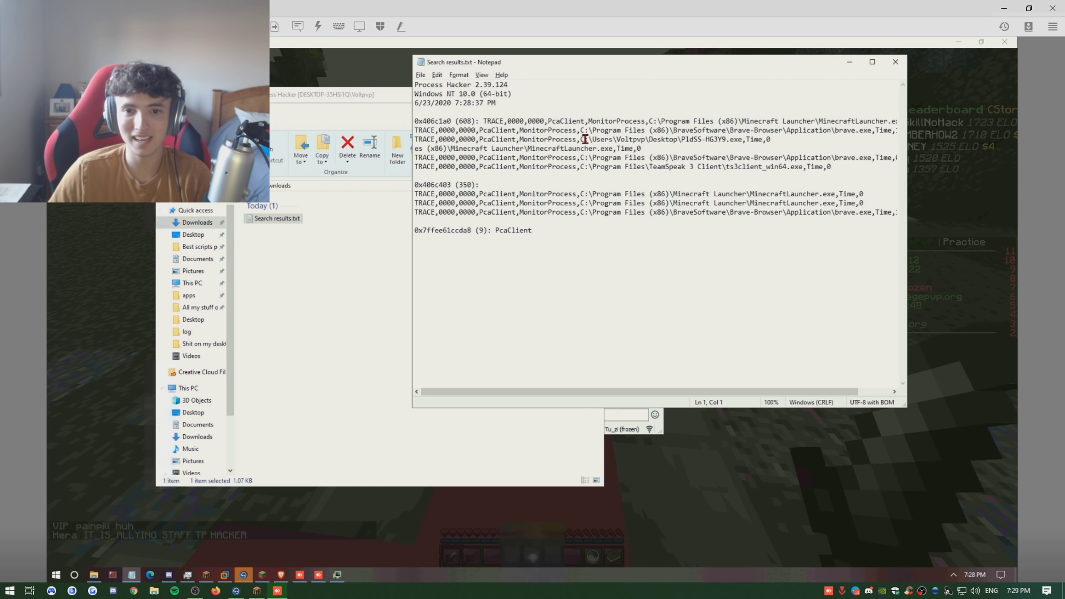
left_click_drag(583, 139, 737, 141)
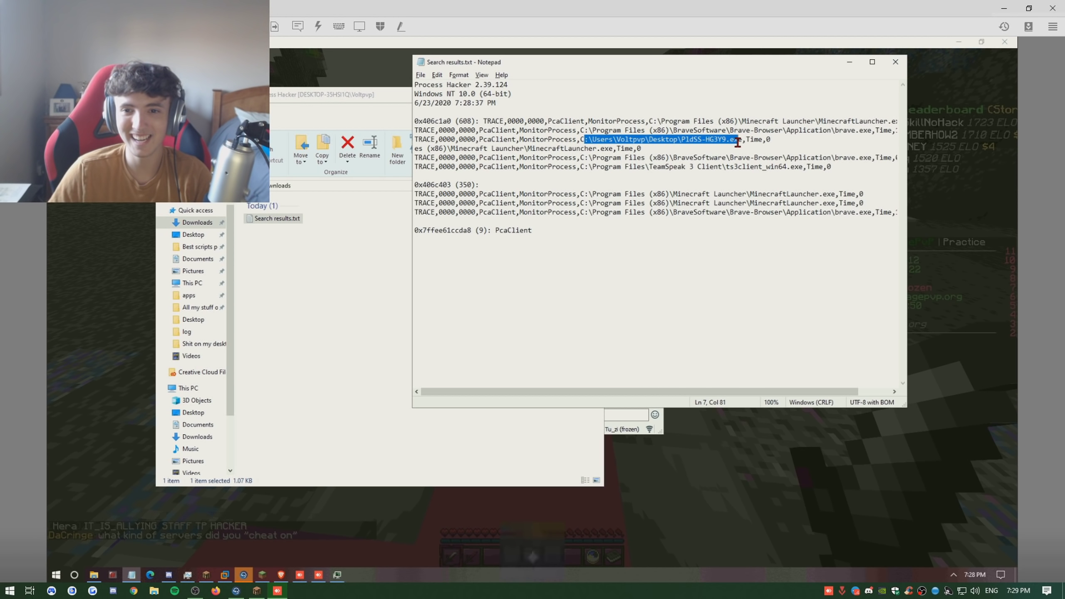
left_click(690, 204)
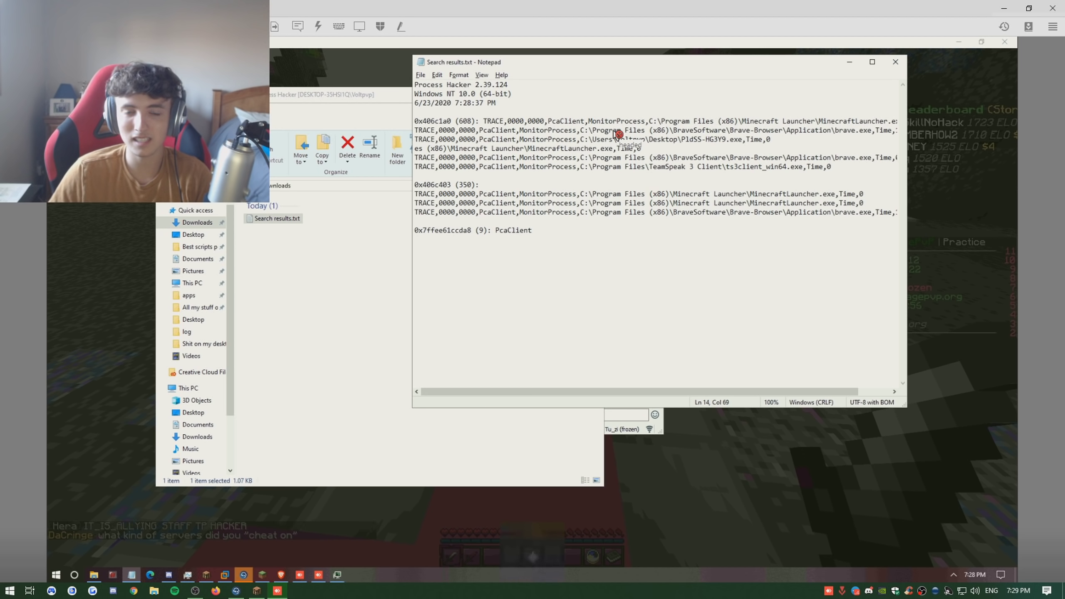
left_click_drag(581, 139, 743, 139)
key("ctrl+c")
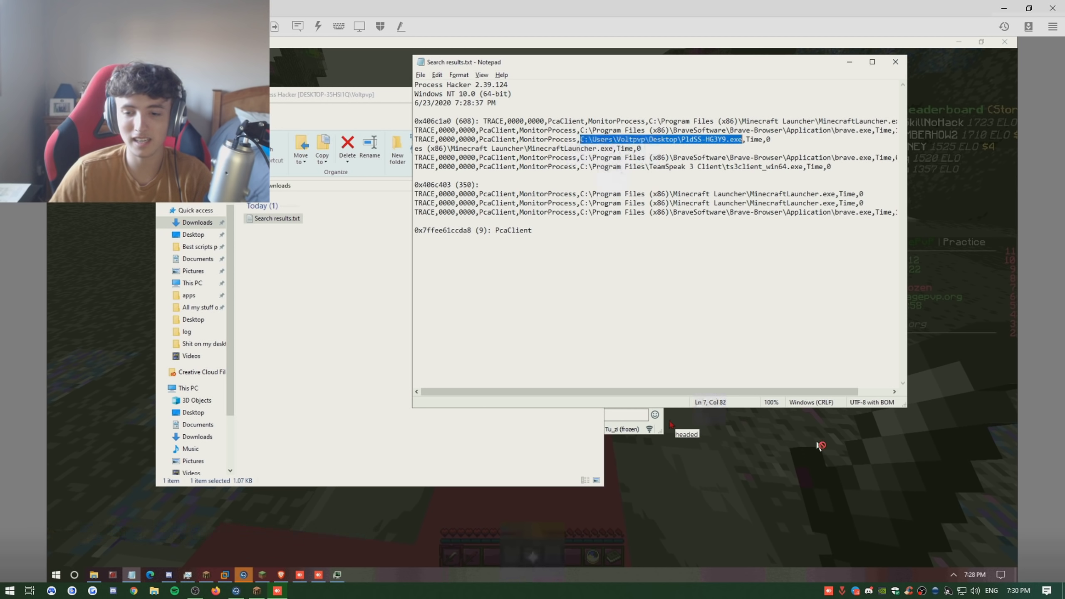
- Launch the copied PldSS-HG3Y9.exe path from the Run dialog and accept the permission prompt
key("super+r")
key("ctrl+v")
key("Return")
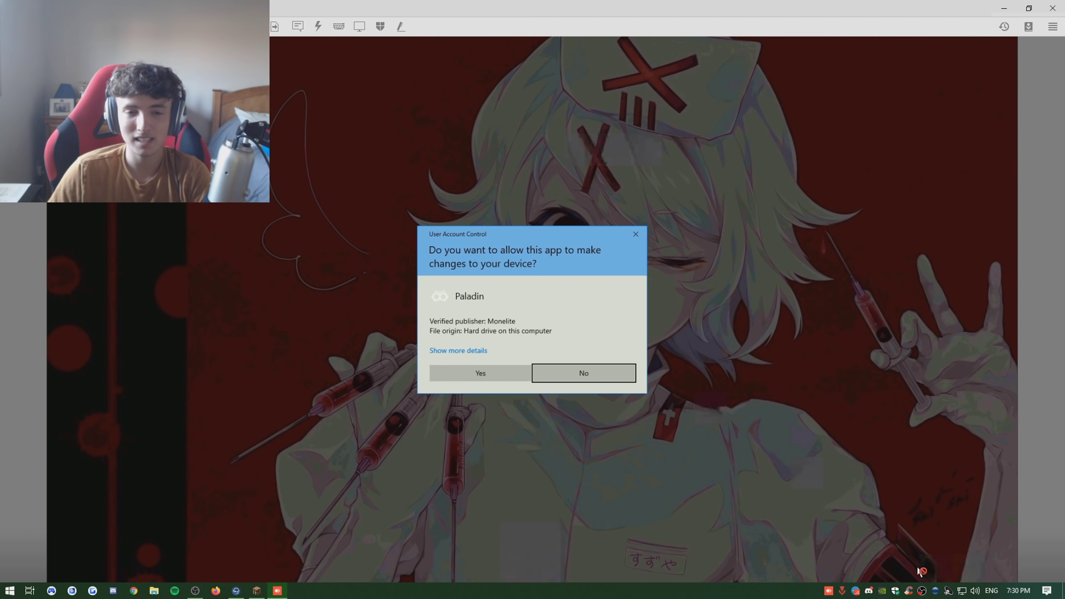
key("Return")
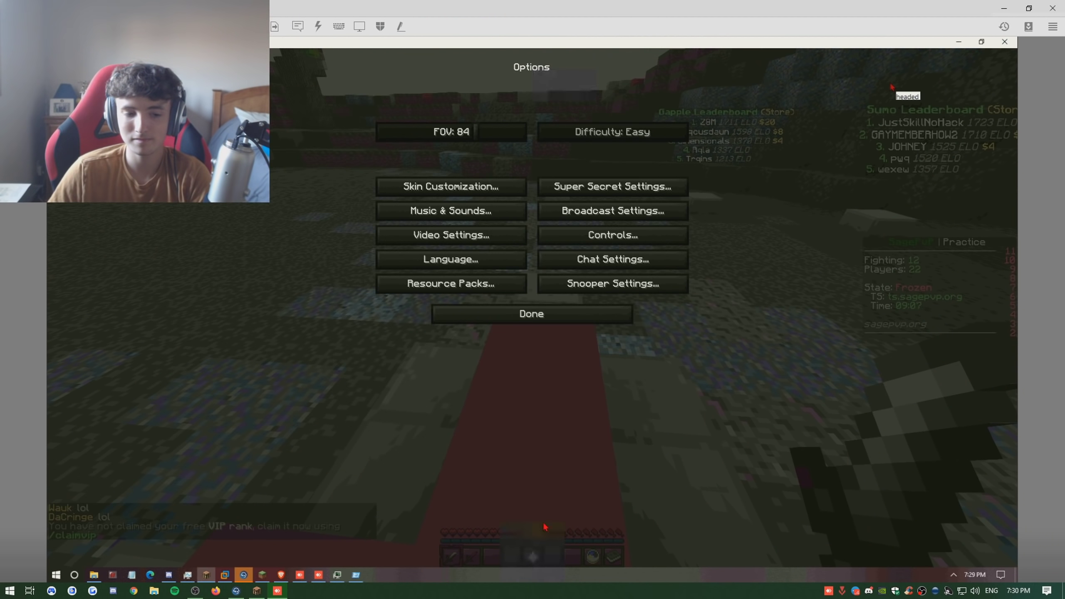
- Send 'open geforce' and 'shadowplay' in the TeamSpeak screenshare room chat
left_click(244, 575)
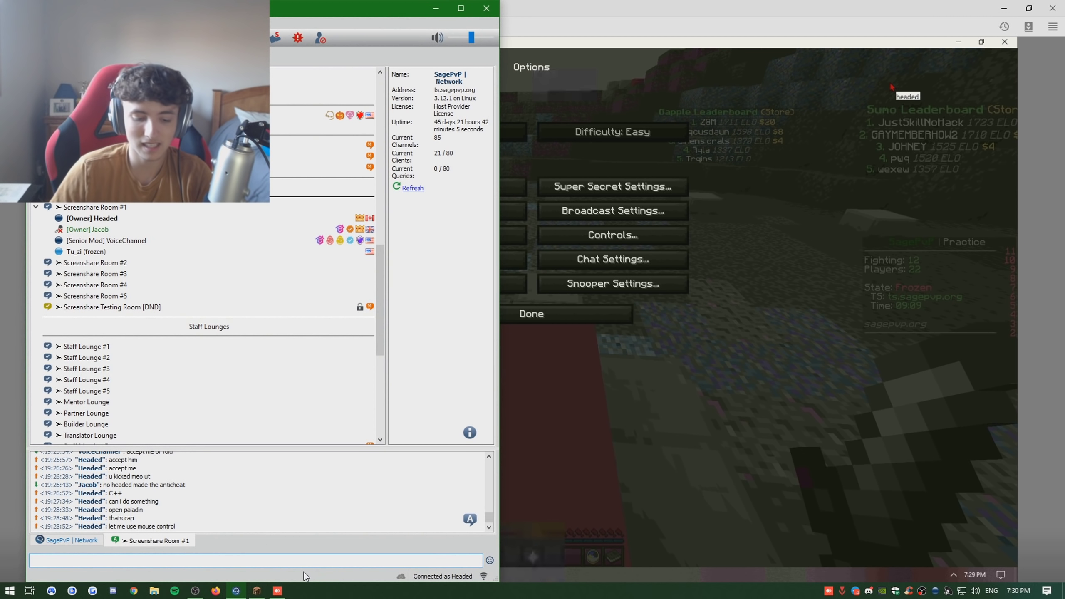
type("open geforce")
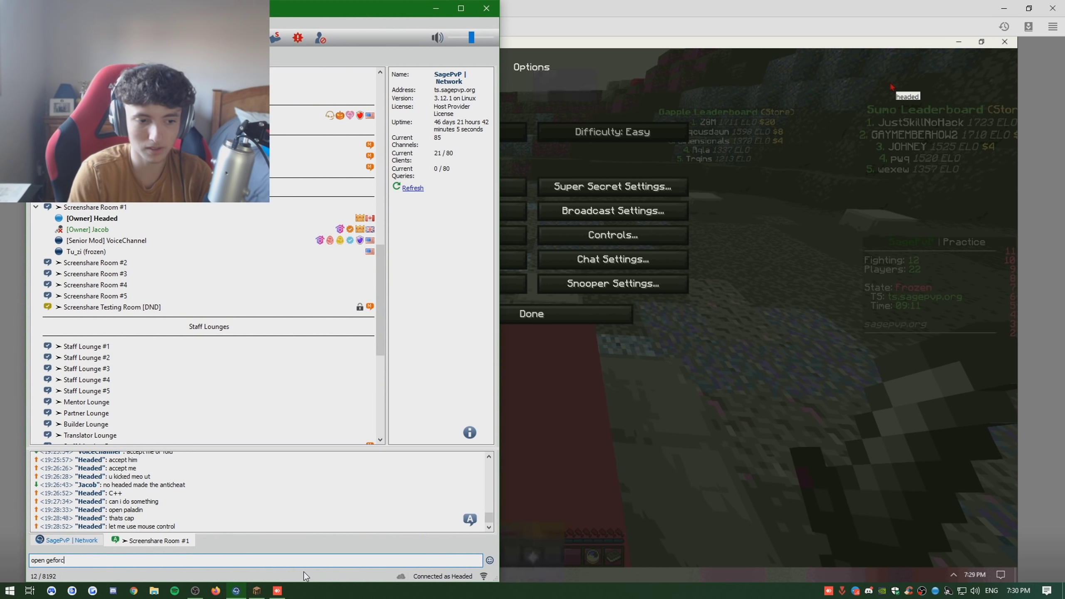
key("Return")
type("shadowpla")
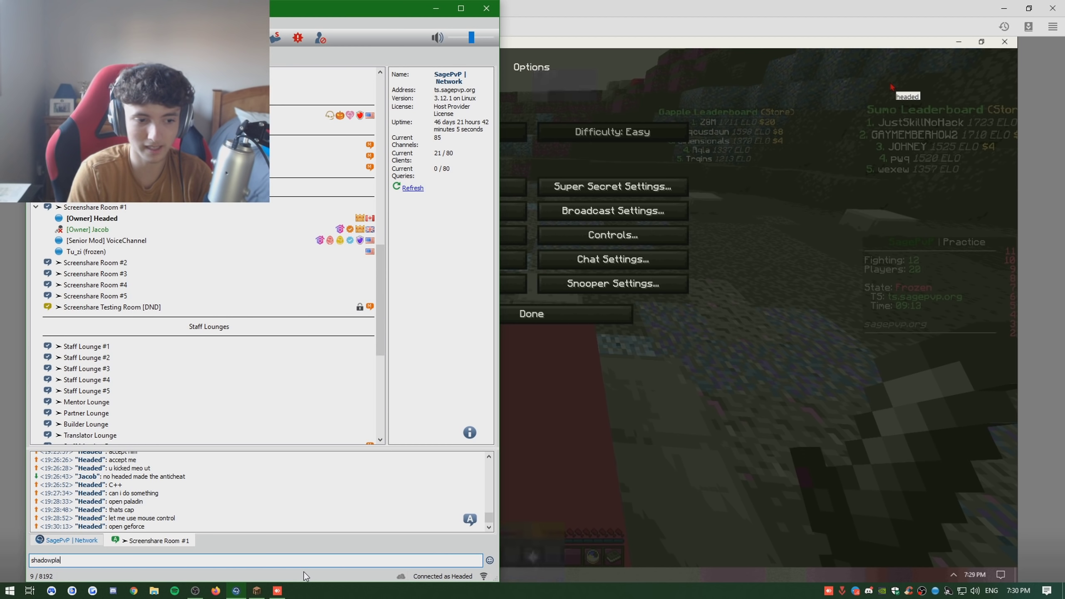
type("y")
key("Return")
- Check the GeForce Alt+Z overlay over the game for recordings, then close it
left_click(237, 591)
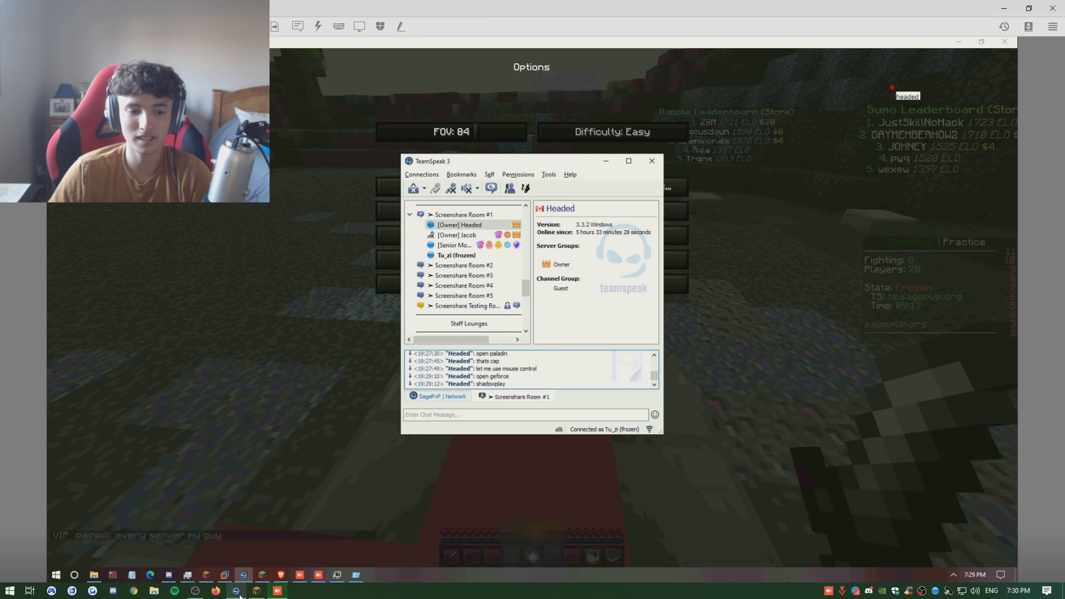
key("alt+z")
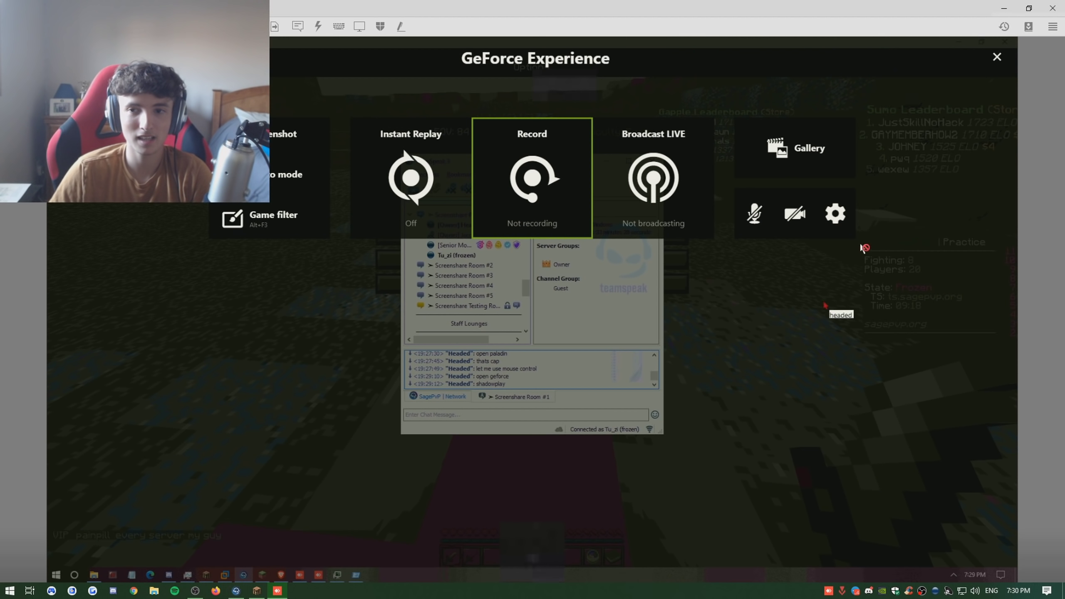
left_click(997, 56)
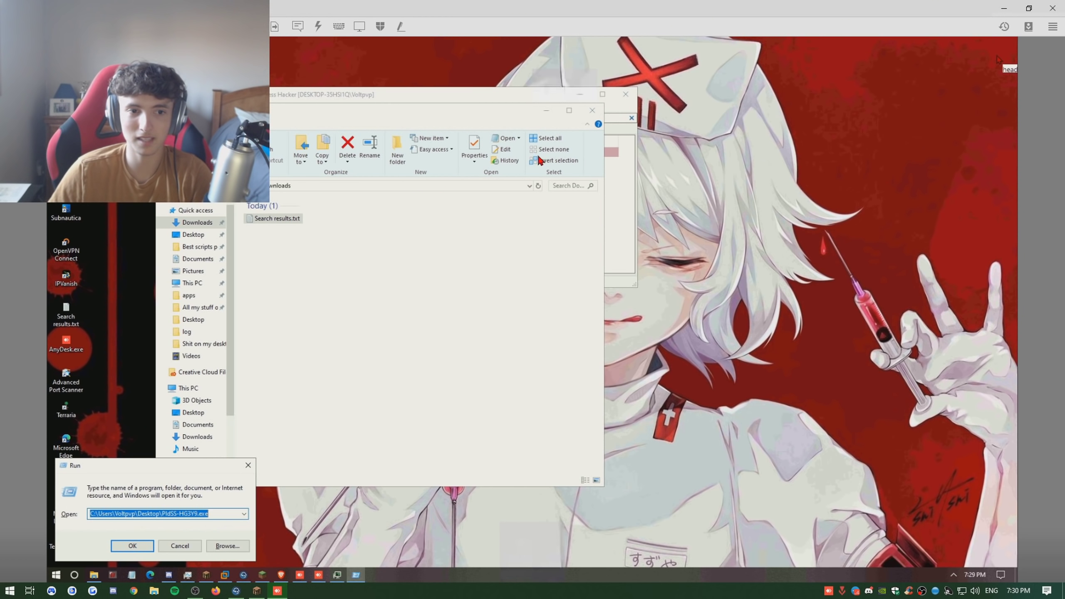
- Rerun the explorer.exe memory string search and filter the results for 'jar'
left_click(593, 112)
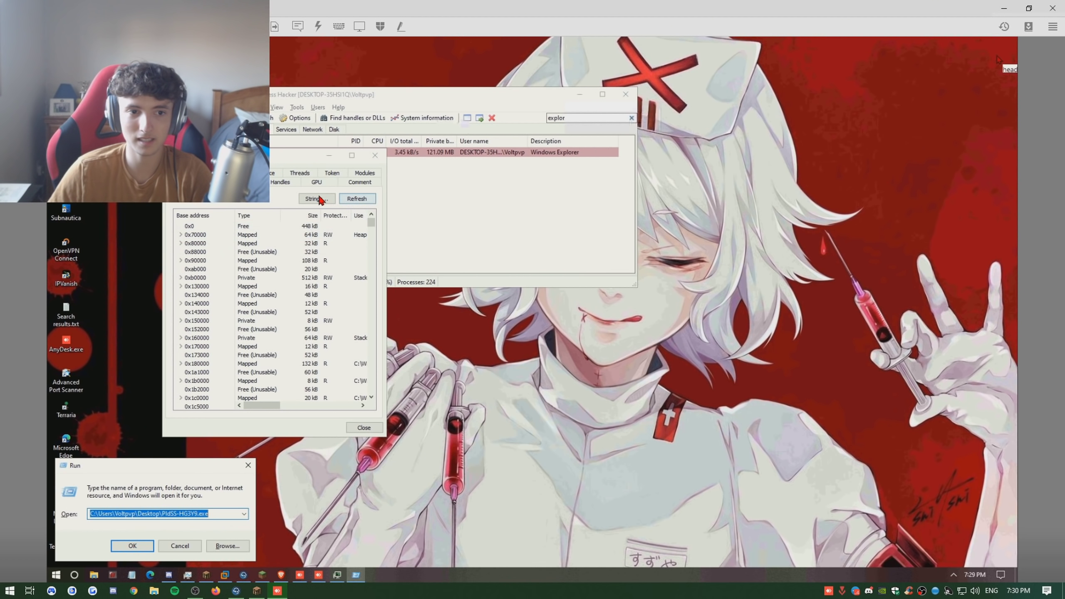
left_click(375, 156)
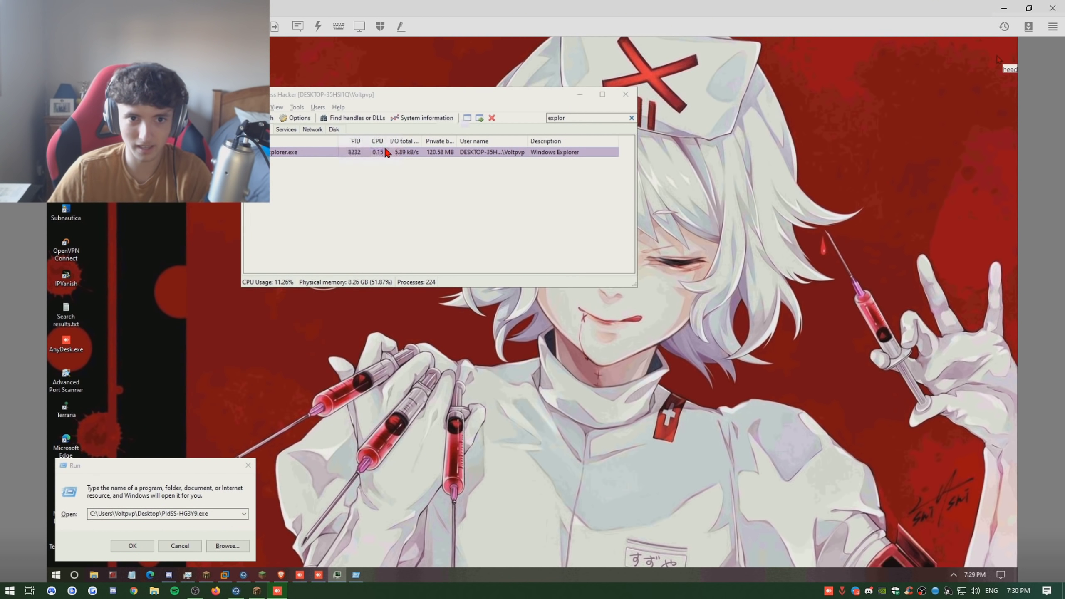
double_click(380, 152)
left_click(317, 198)
left_click(314, 236)
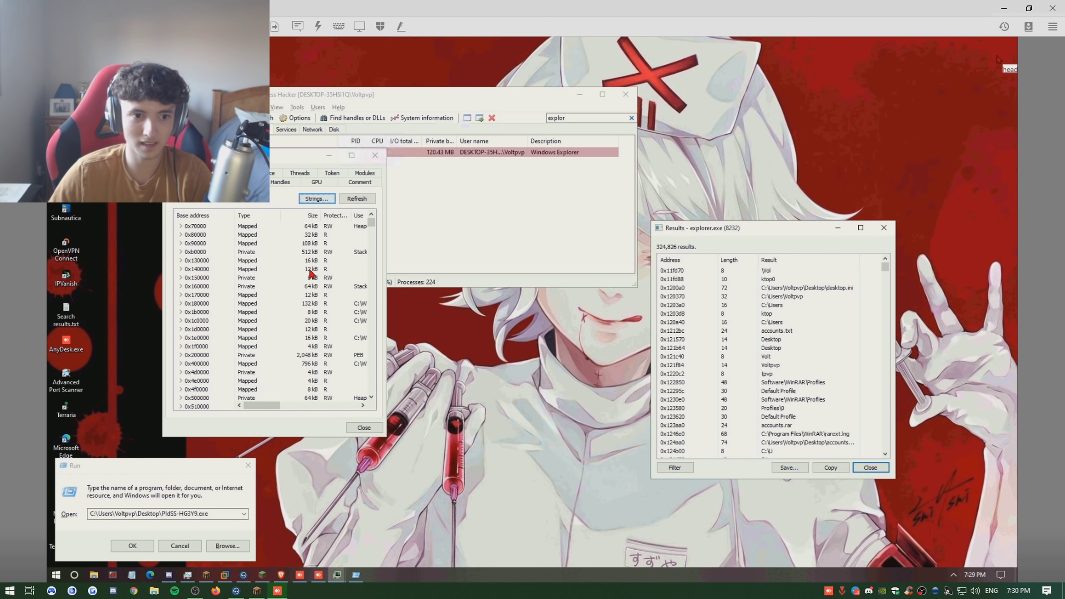
left_click(675, 468)
left_click(699, 489)
type("jar")
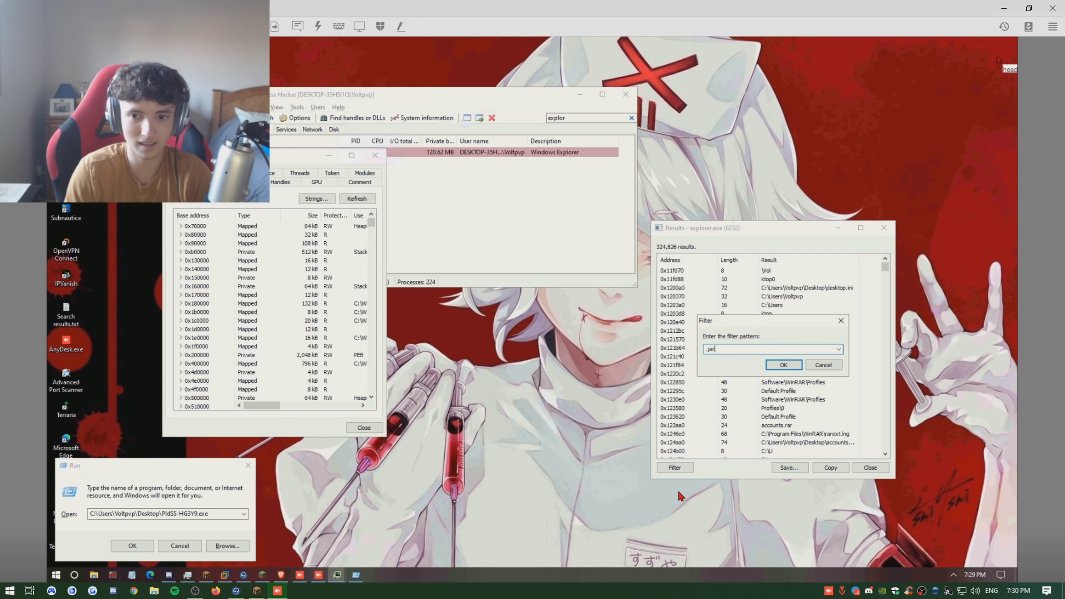
key("Return")
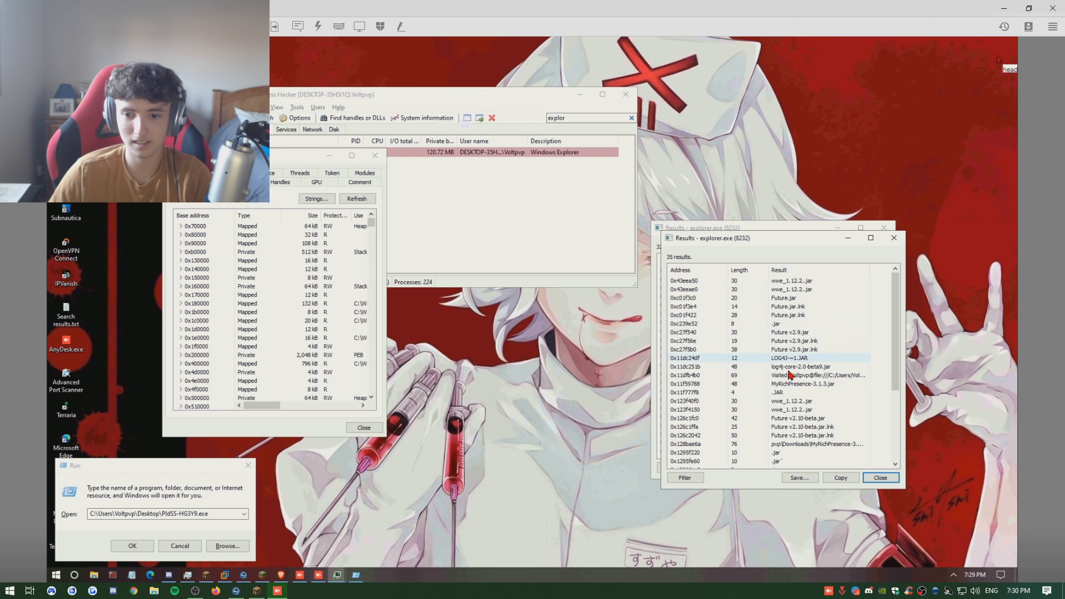
- Filter the string results for 'futur' and maximize the filtered list
key("super")
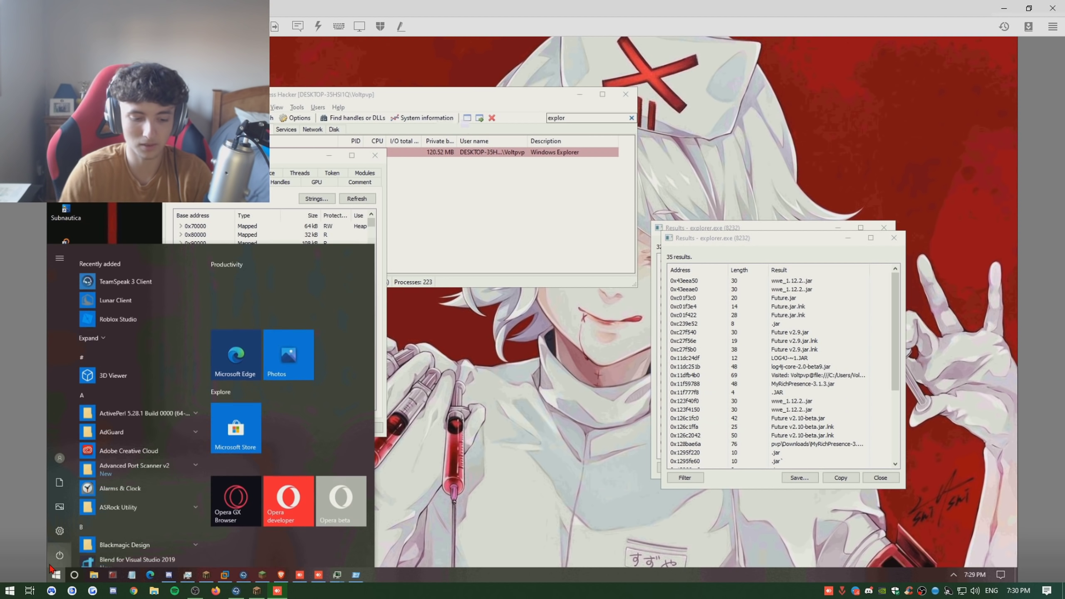
type("future")
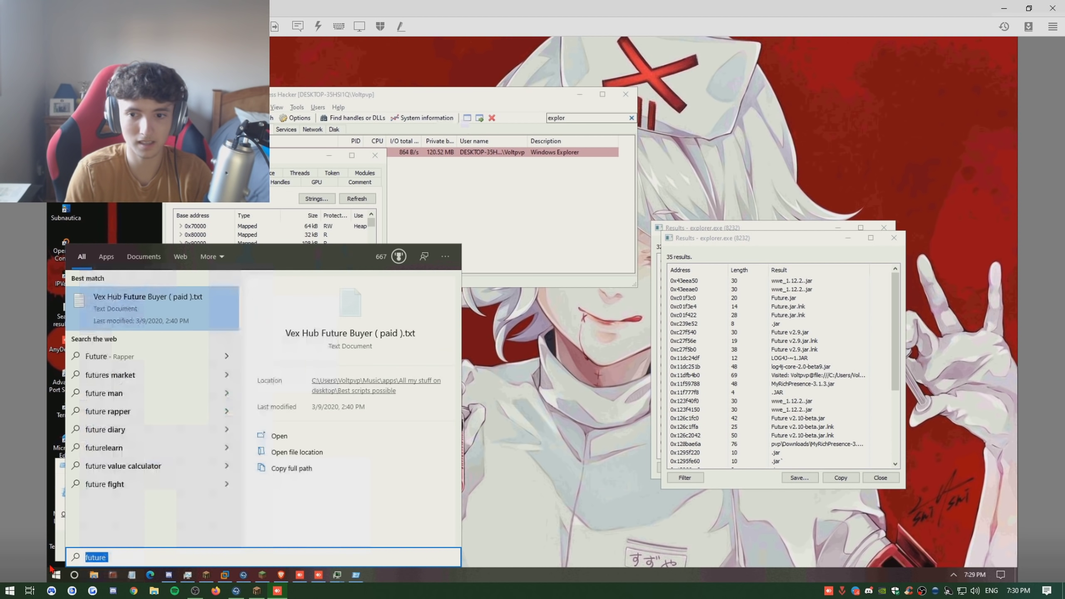
key("BackSpace")
key("Escape")
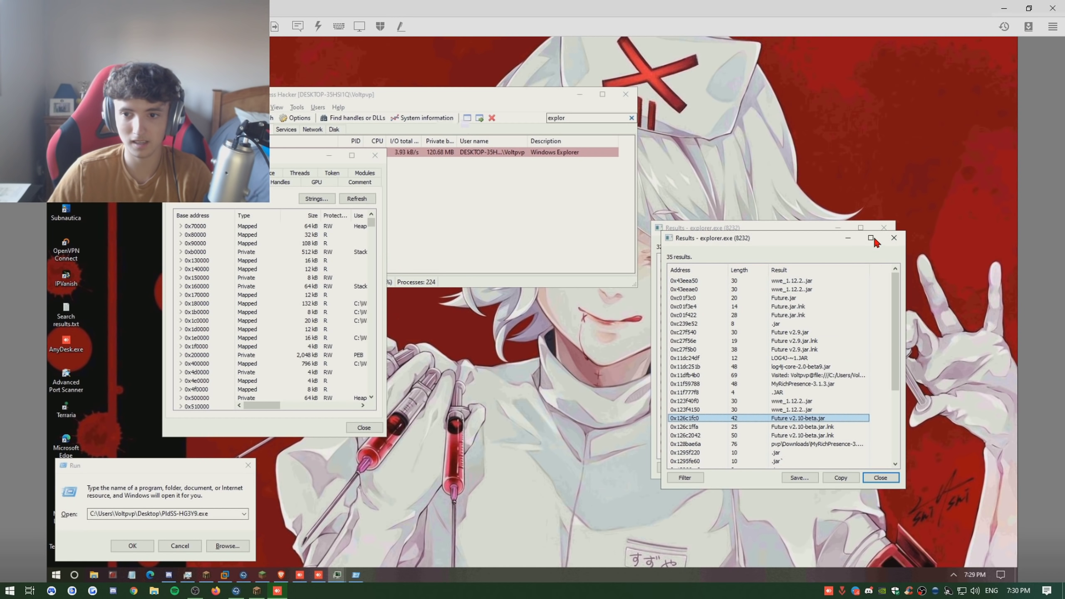
left_click(684, 478)
left_click(701, 499)
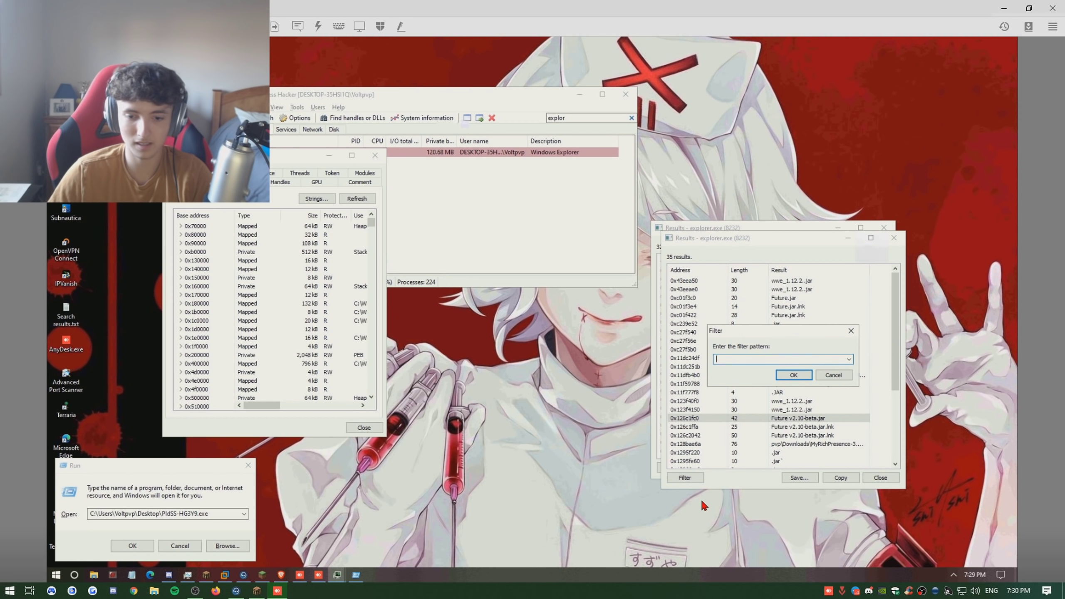
type("futur")
key("Return")
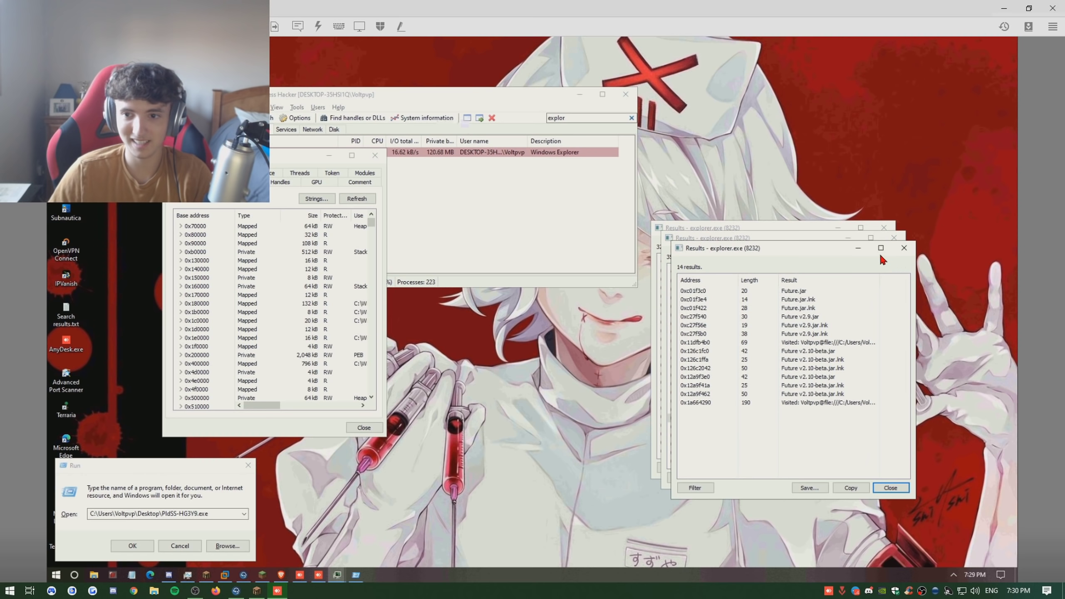
left_click(879, 253)
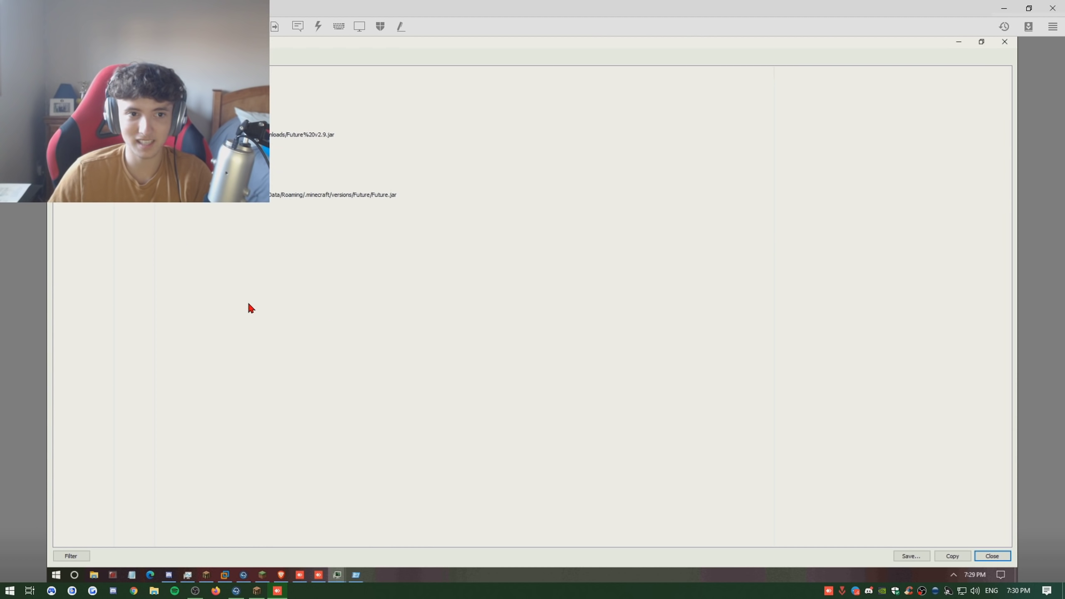
- Close the enlarged Future results and cycle through TeamSpeak windows to the remote browser
left_click(333, 195)
key("Escape")
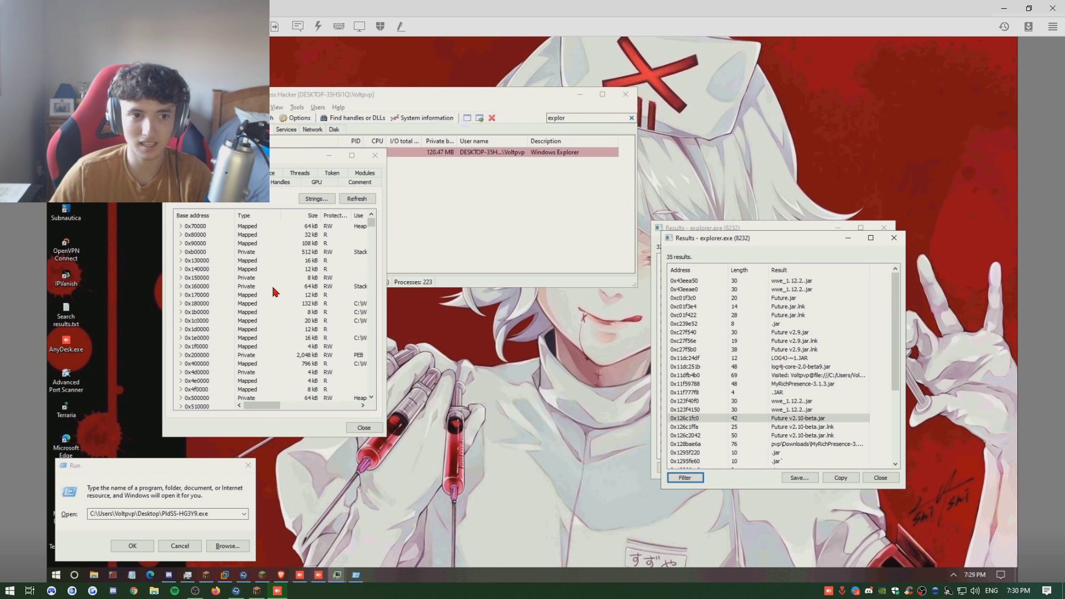
key("alt+Tab")
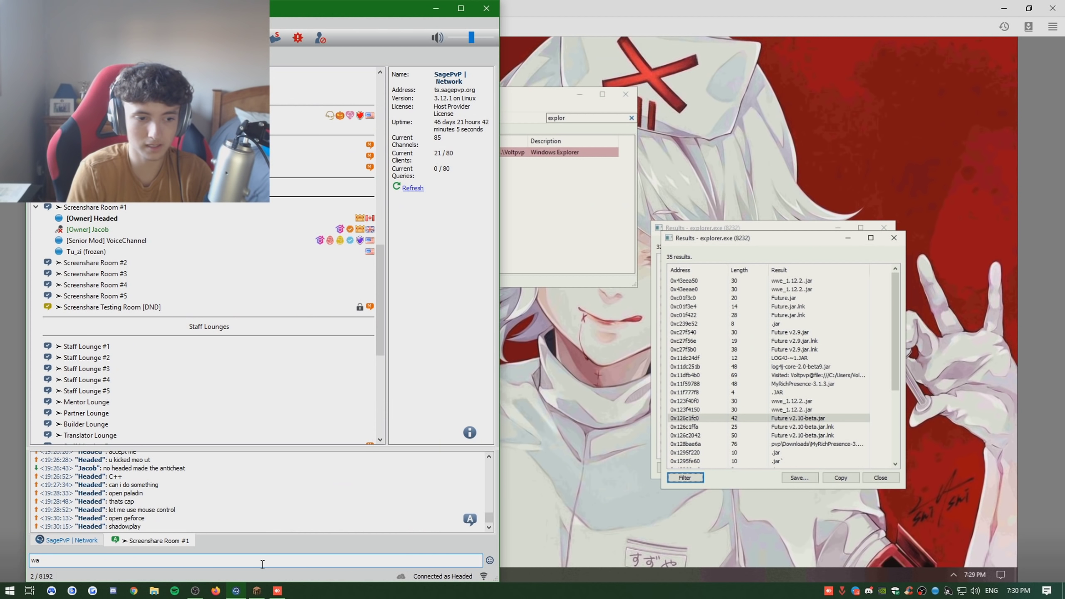
key("alt+Tab")
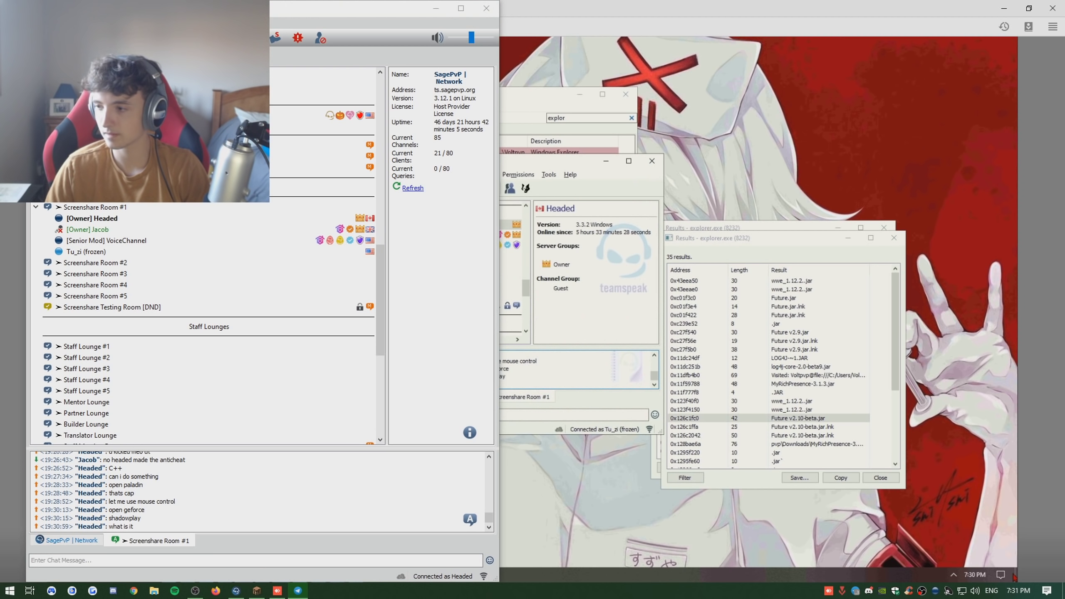
key("alt+Tab")
- Reopen the 'Lightshot.exe - AnonFiles' page from Brave's Recently closed history
key("ctrl+t")
key("alt+f")
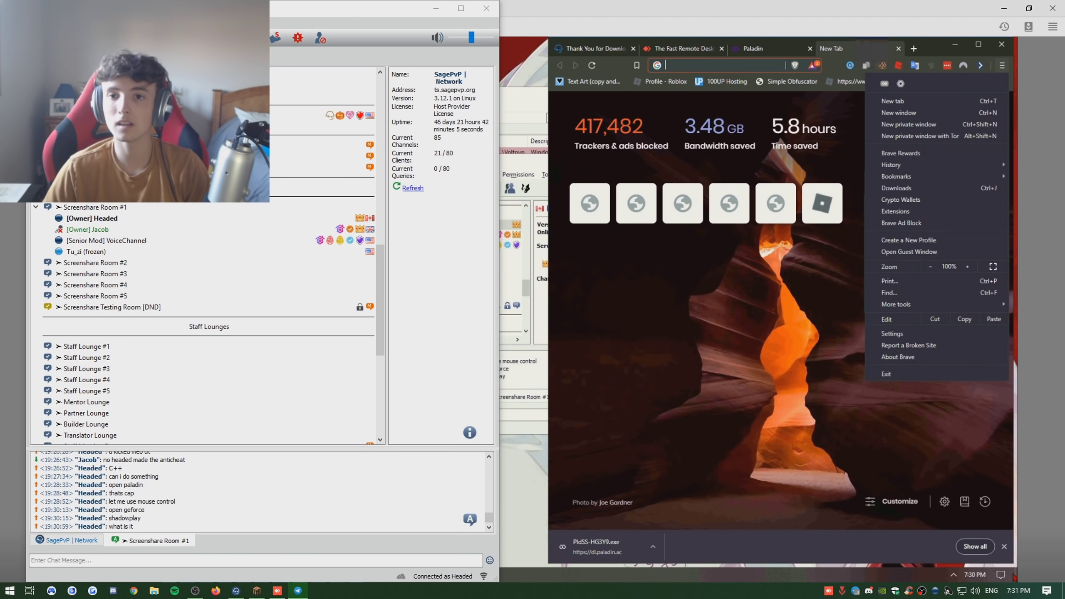
key("Down")
key("Down")
key("Right")
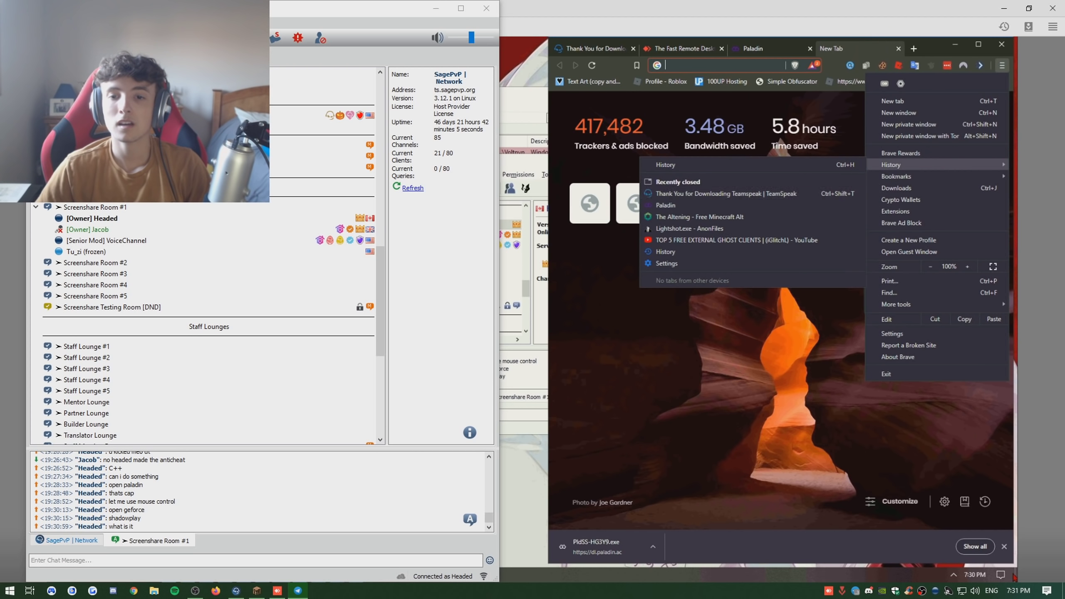
key("Down")
key("Down")
key("Down")
key("Return")
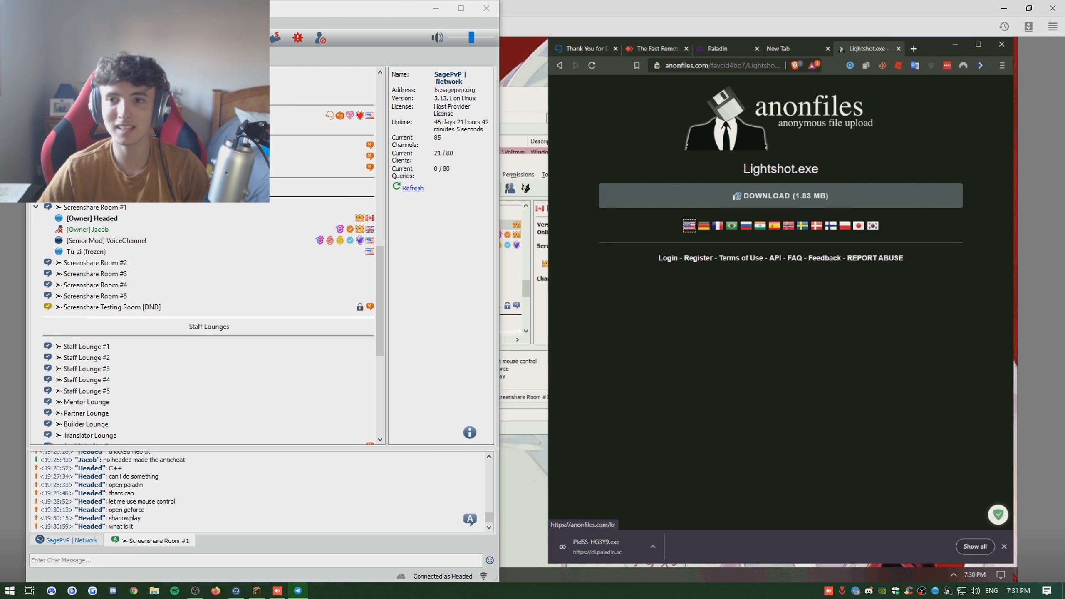
- Start downloading Lightshot.exe from the AnonFiles page
key("shift+Tab")
key("shift+Tab")
key("shift+Tab")
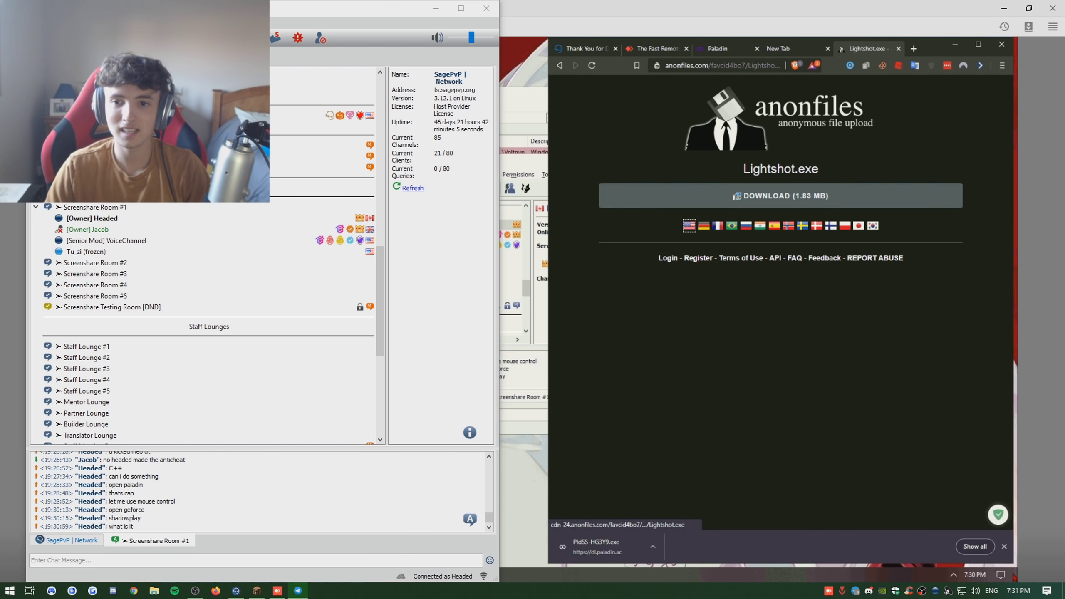
key("Return")
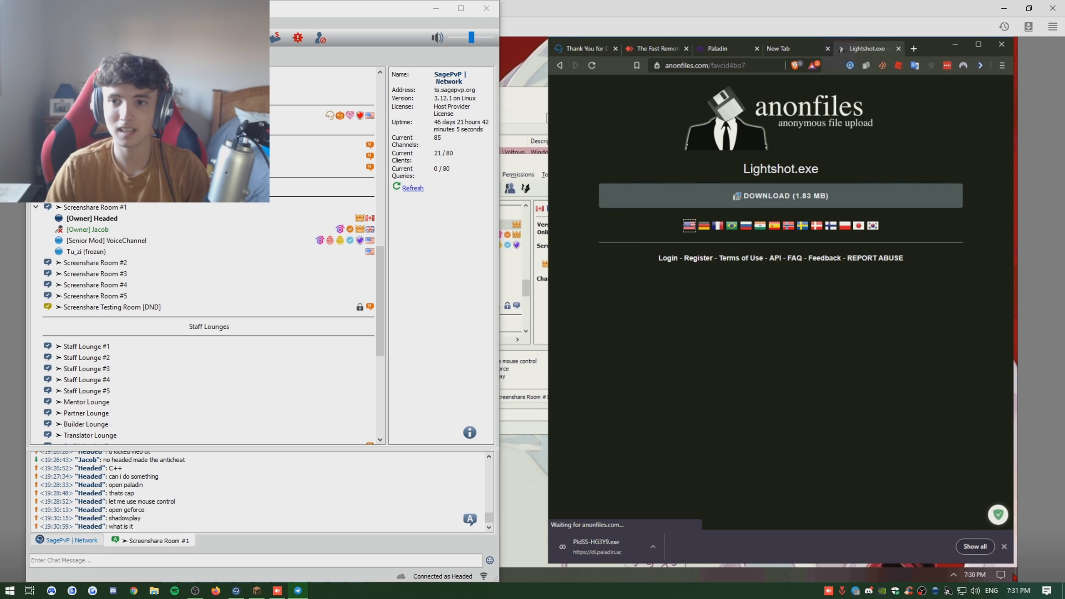
key("shift+Tab")
key("Return")
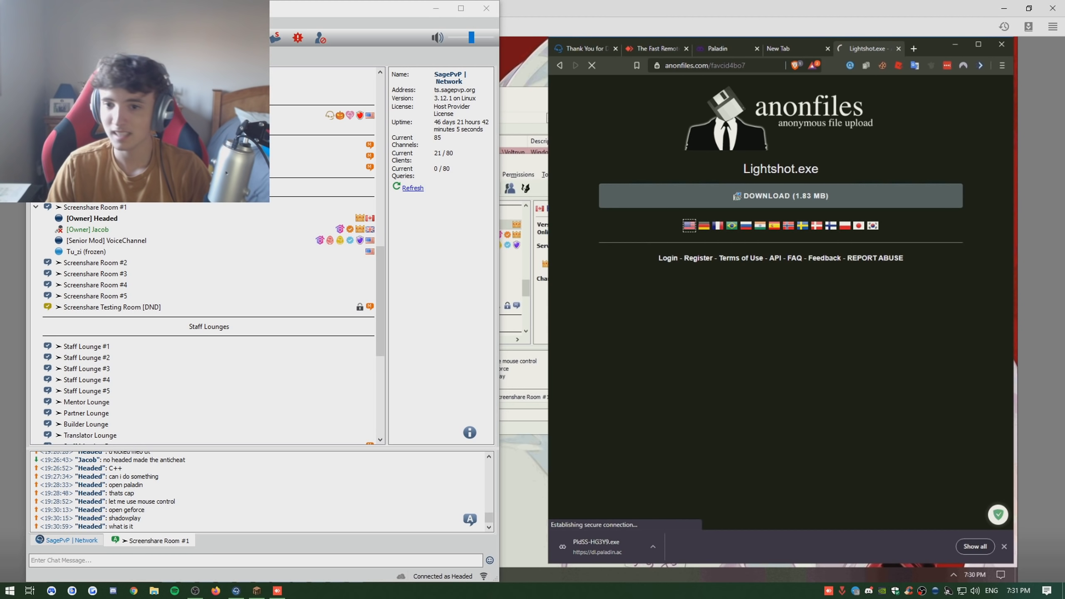
- Tell the suspect in Screenshare Room #1 chat that he would've got autobanned
left_click(218, 561)
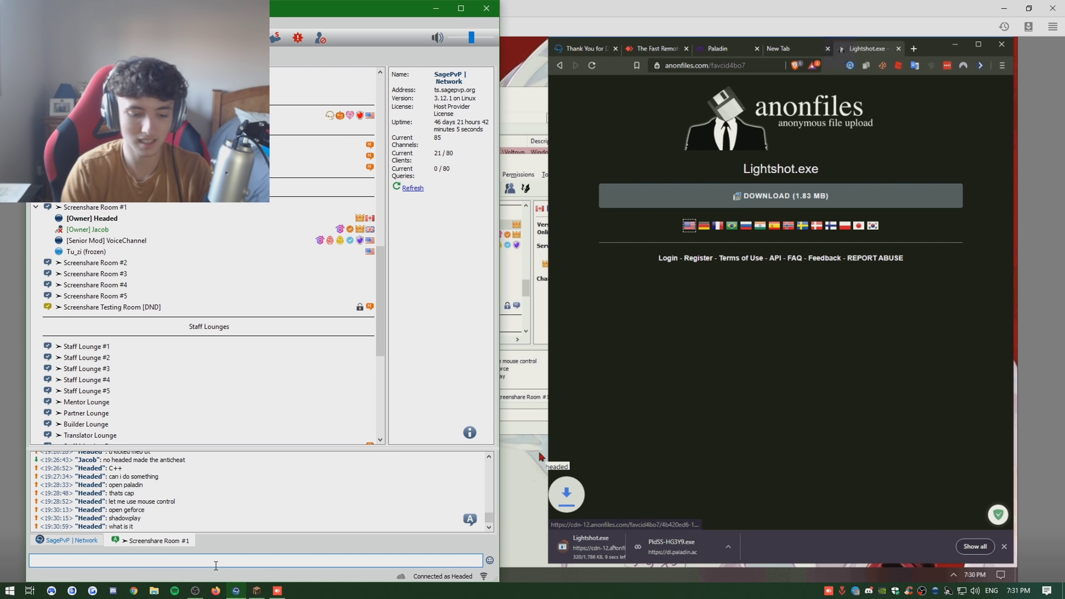
type("u wou")
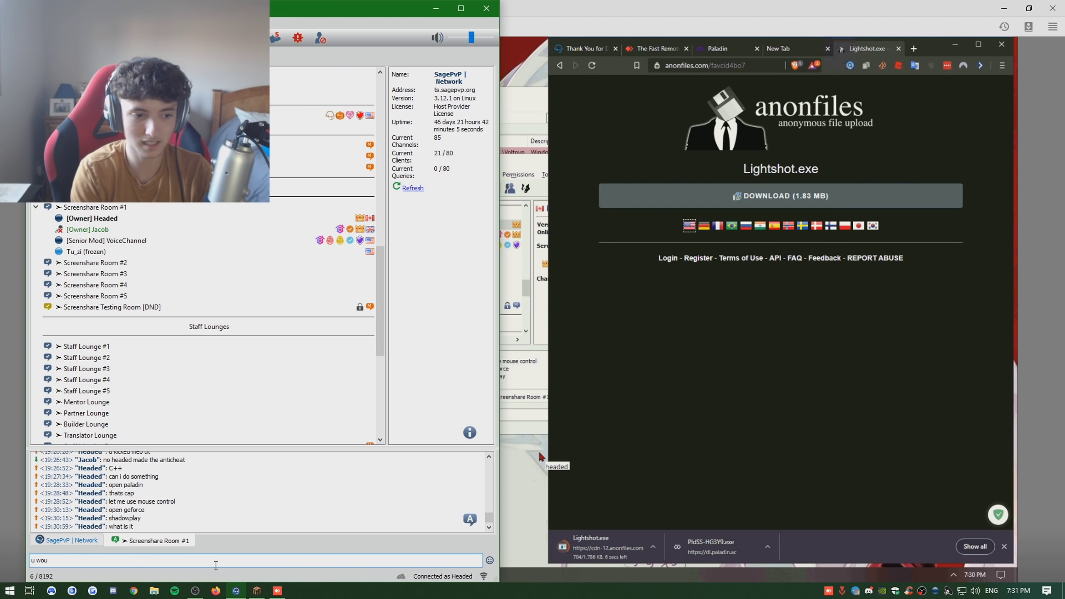
type("ldlve g")
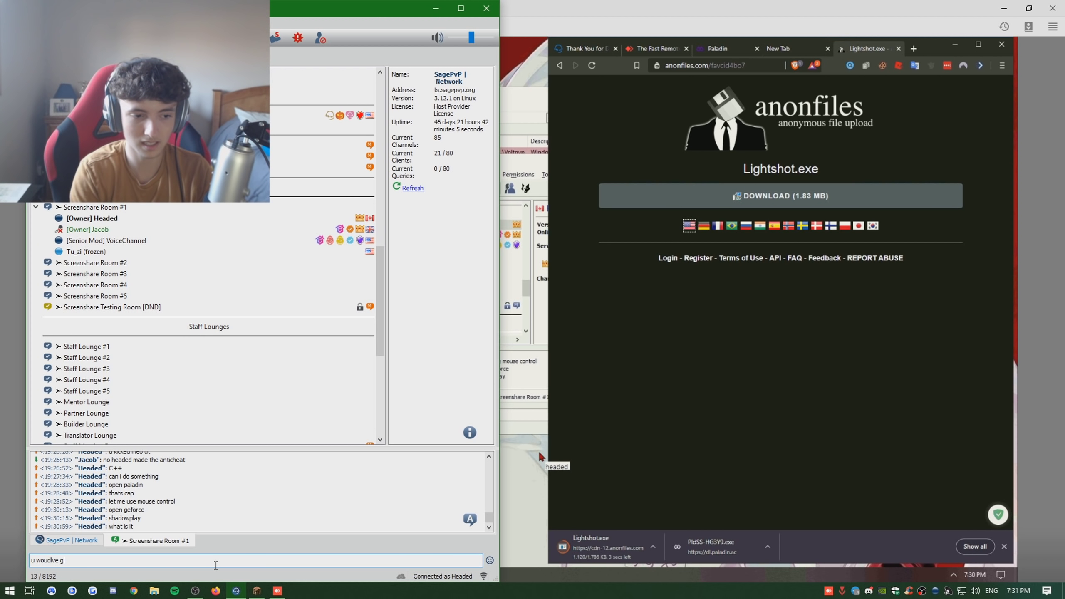
type("e got")
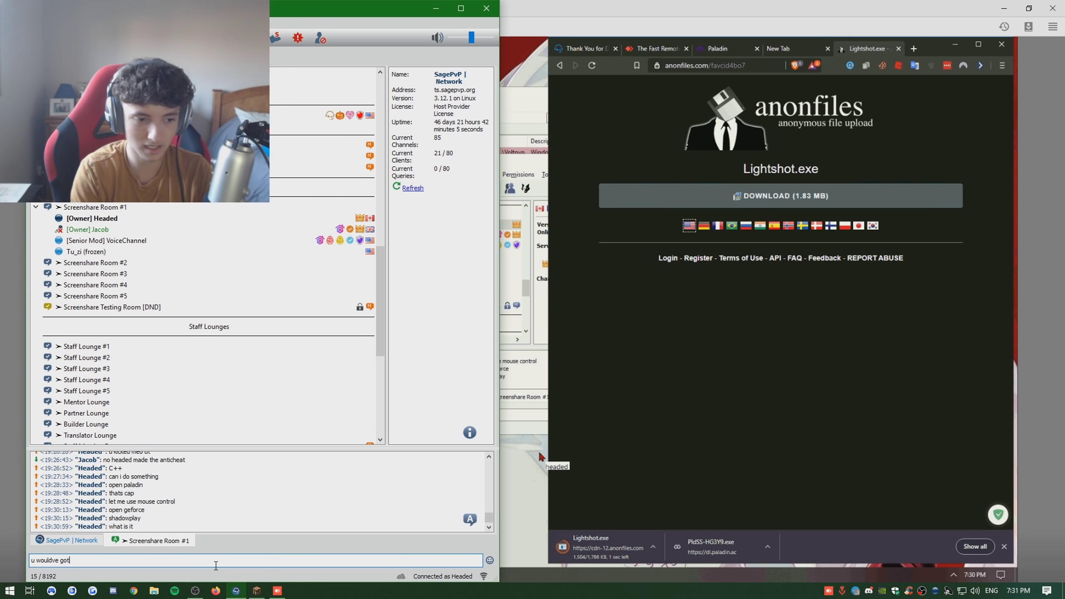
type(" autobanned loool")
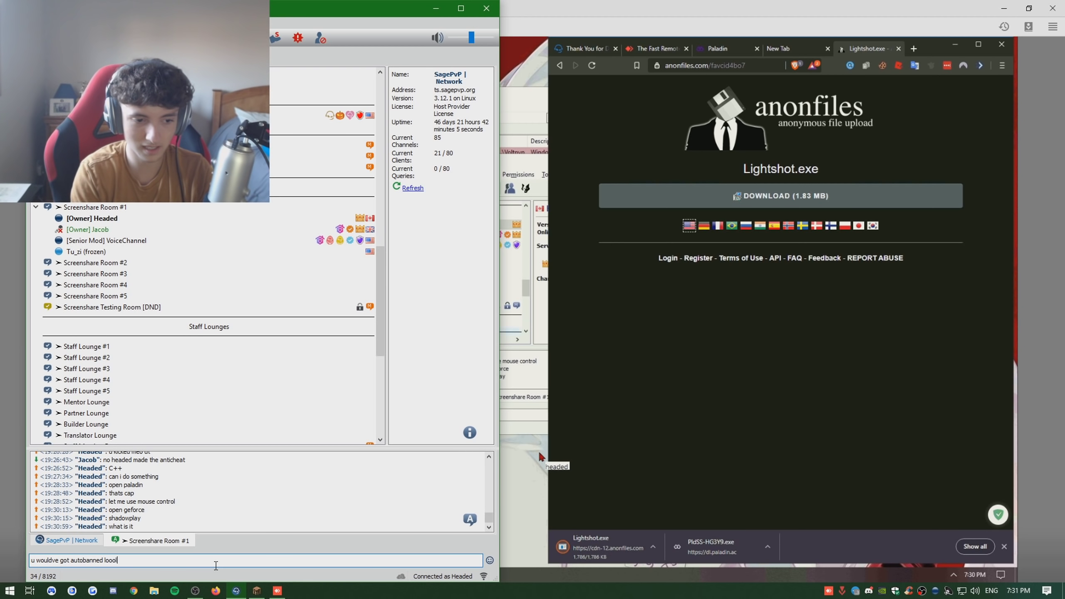
key("Return")
type("dude")
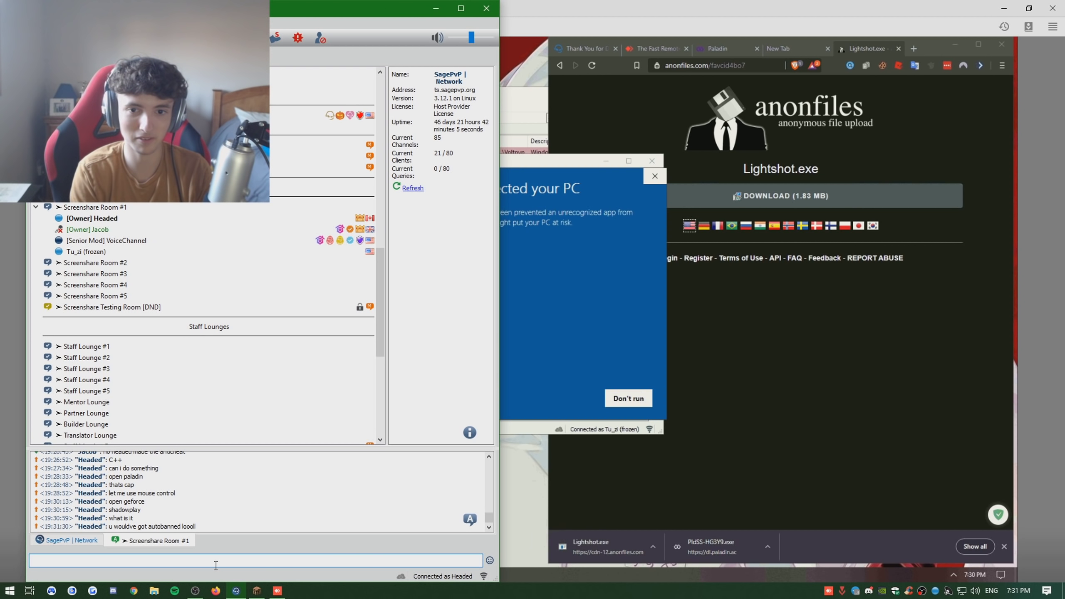
type("i couldve fo")
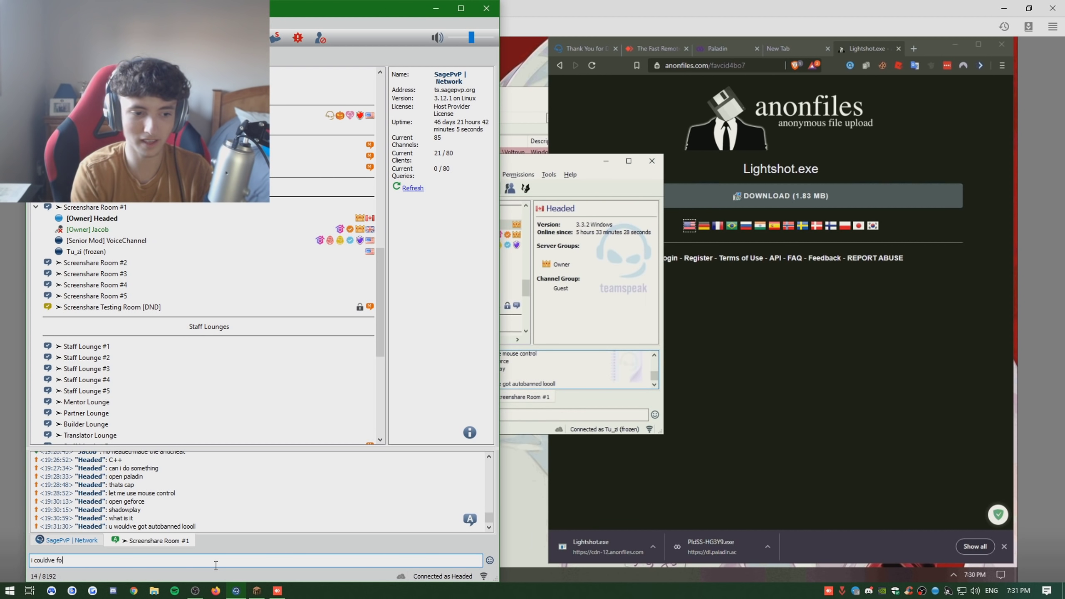
type("und that")
key("Return")
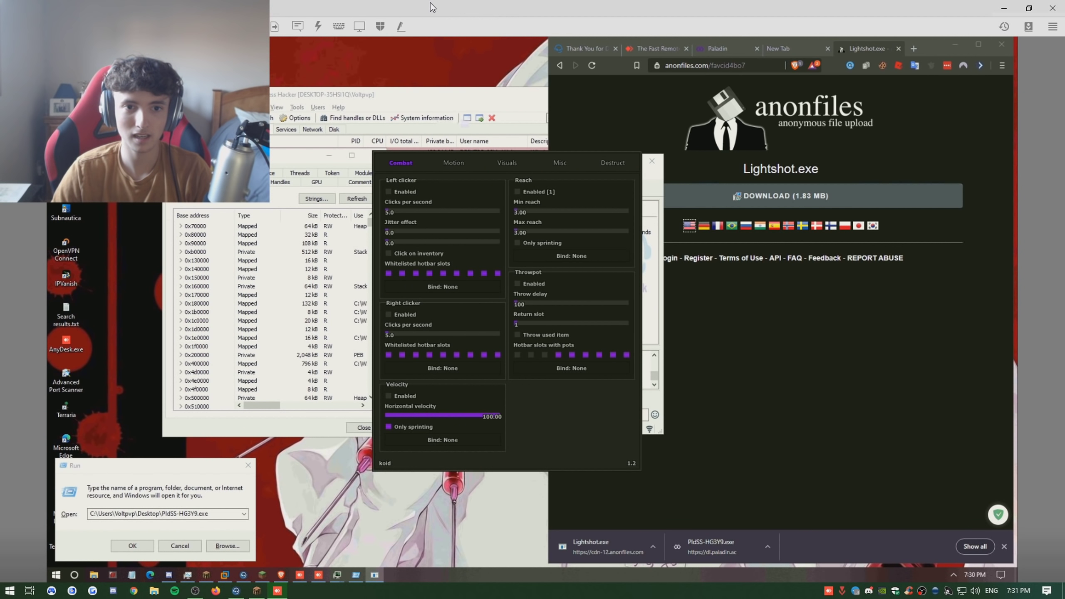
- Reply 'LOL' and 'thats easy' in TeamSpeak, then hide TeamSpeak and focus remote Brave
left_click(236, 591)
type("OL")
key("Return")
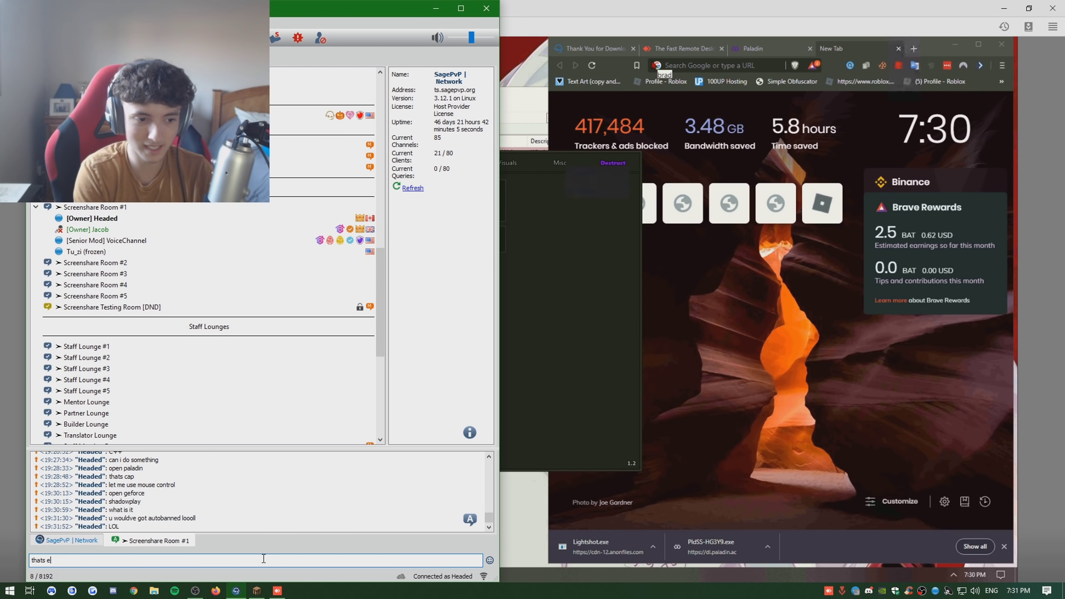
type("asy")
key("Return")
type("lem")
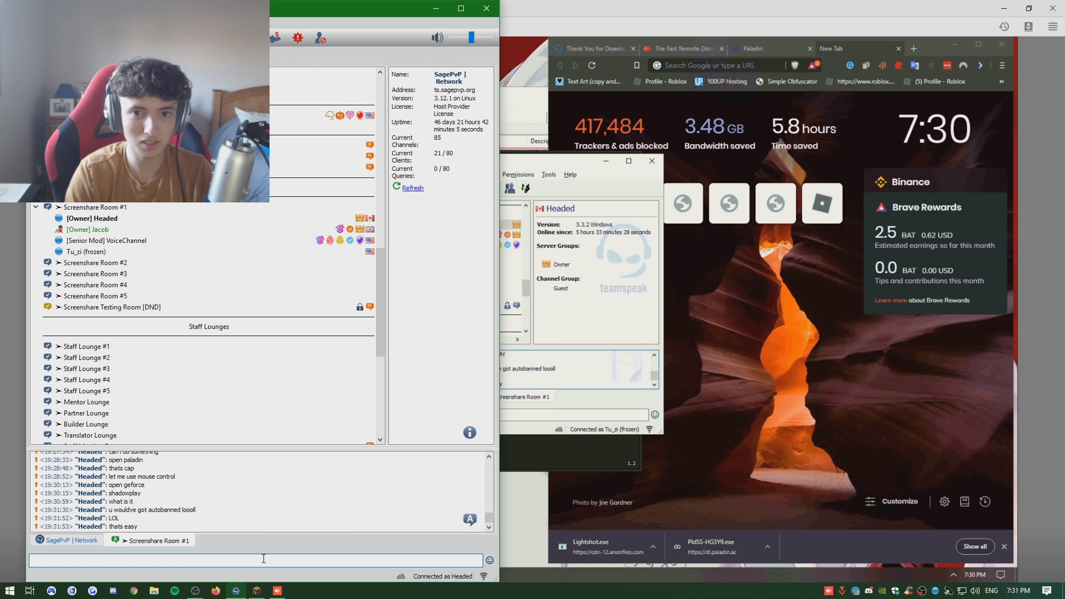
left_click(436, 8)
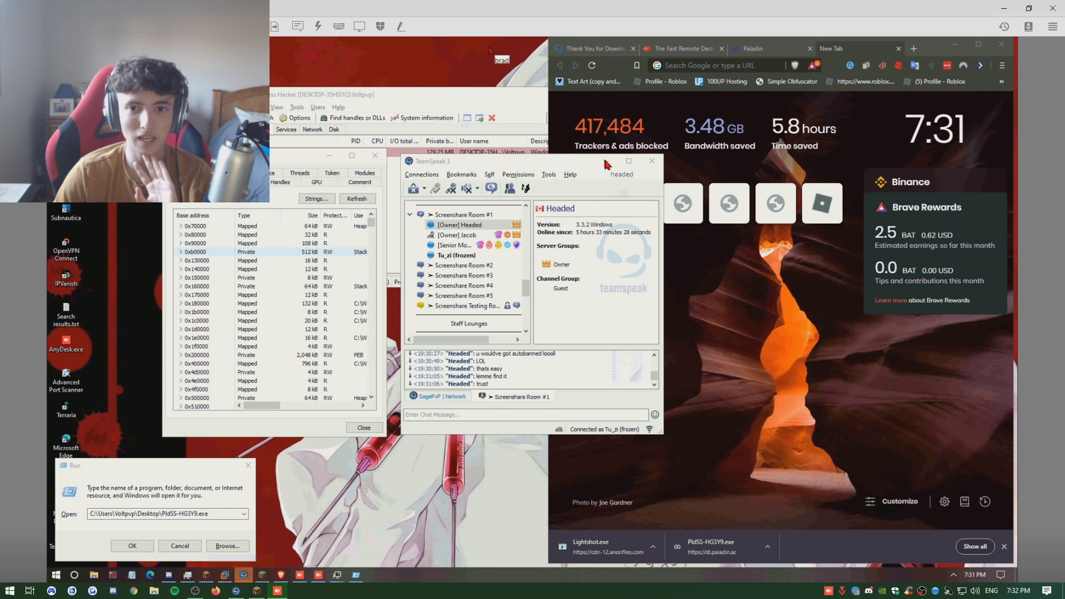
left_click(629, 161)
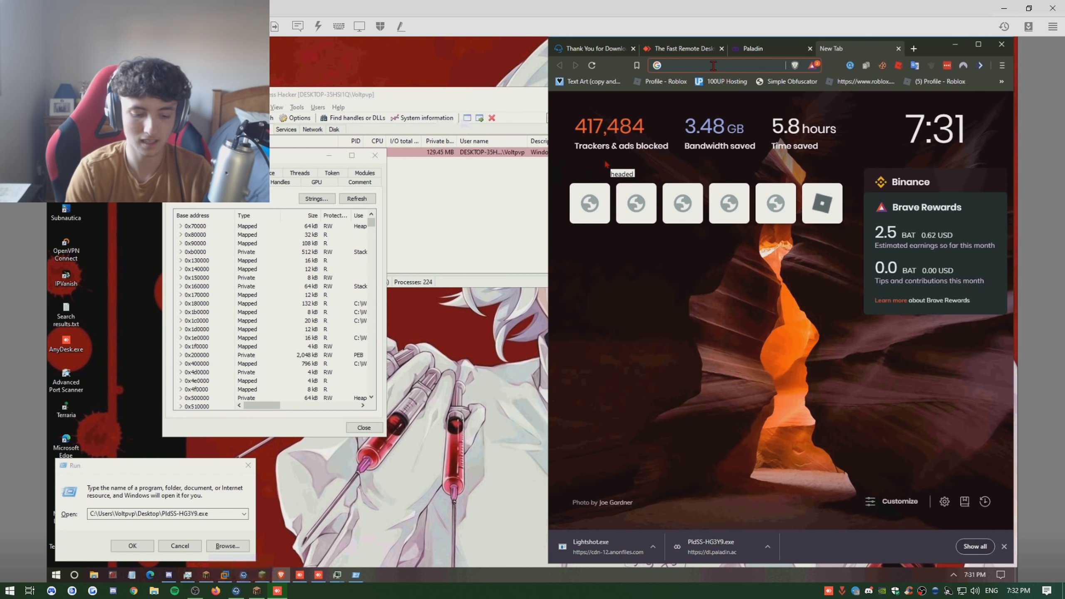
- Close the Run box and search Google for 'lastactivityview' in Brave
left_click(180, 546)
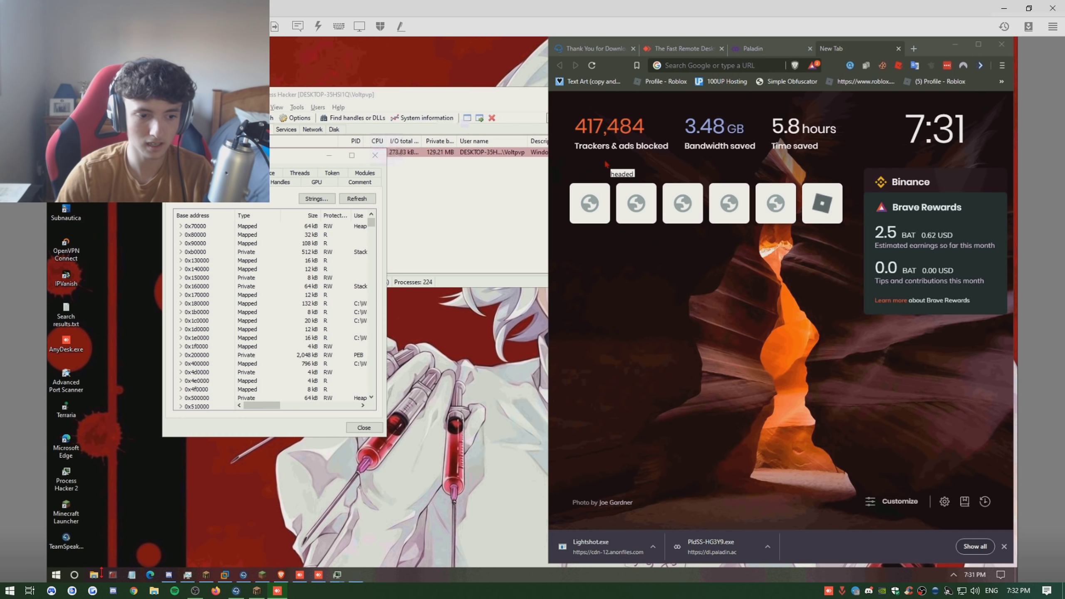
left_click(57, 574)
type("lastactiv")
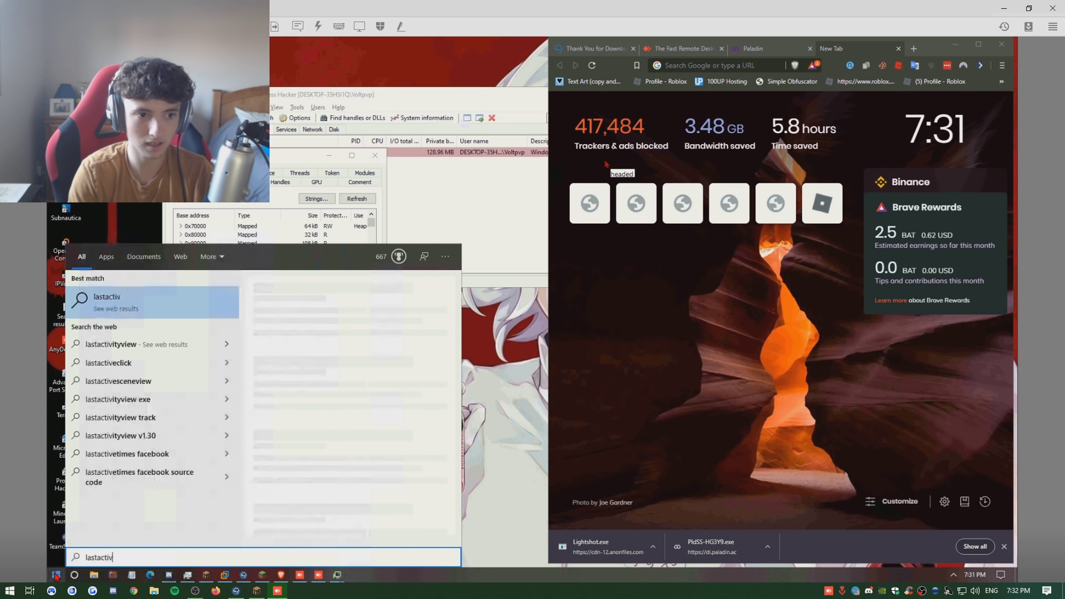
key("Escape")
left_click(716, 65)
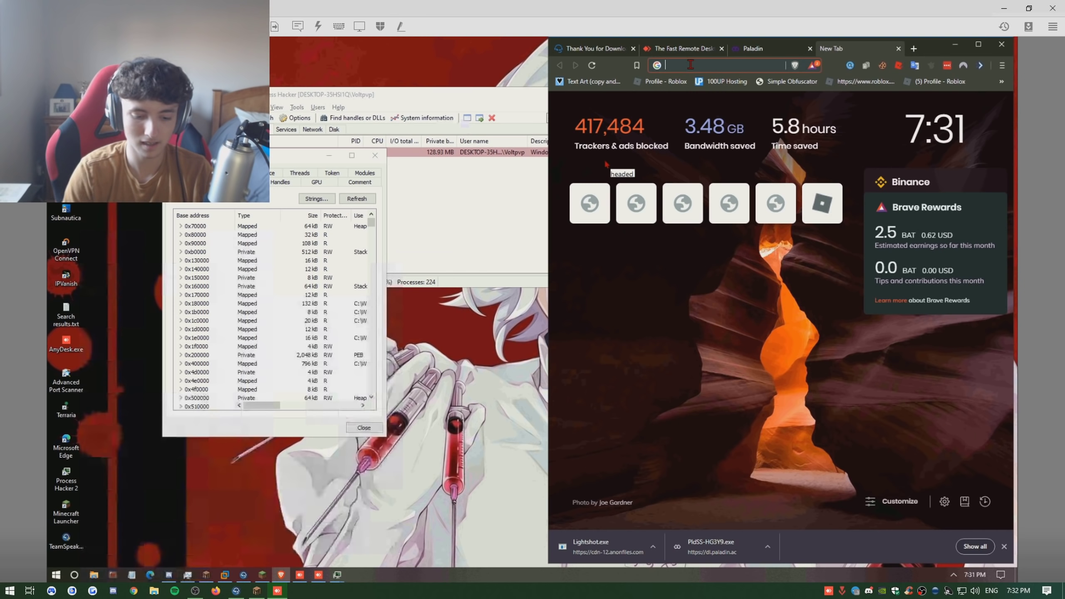
type("ilastact")
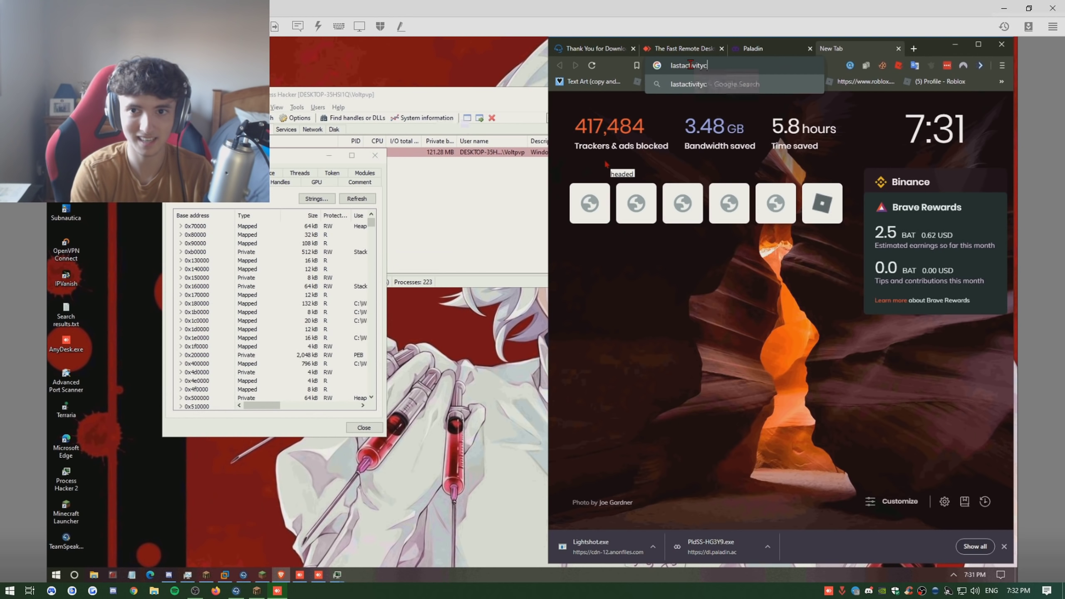
type("ivityview")
key("Return")
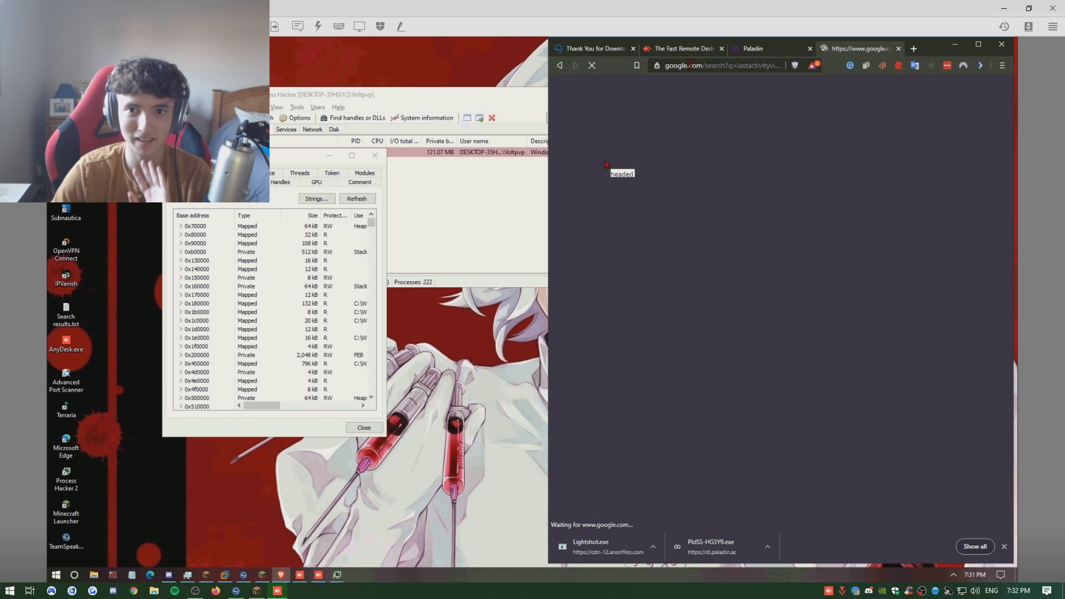
- Open NirSoft's LastActivityView page and save lastactivityview.zip to the Desktop
left_click(679, 181)
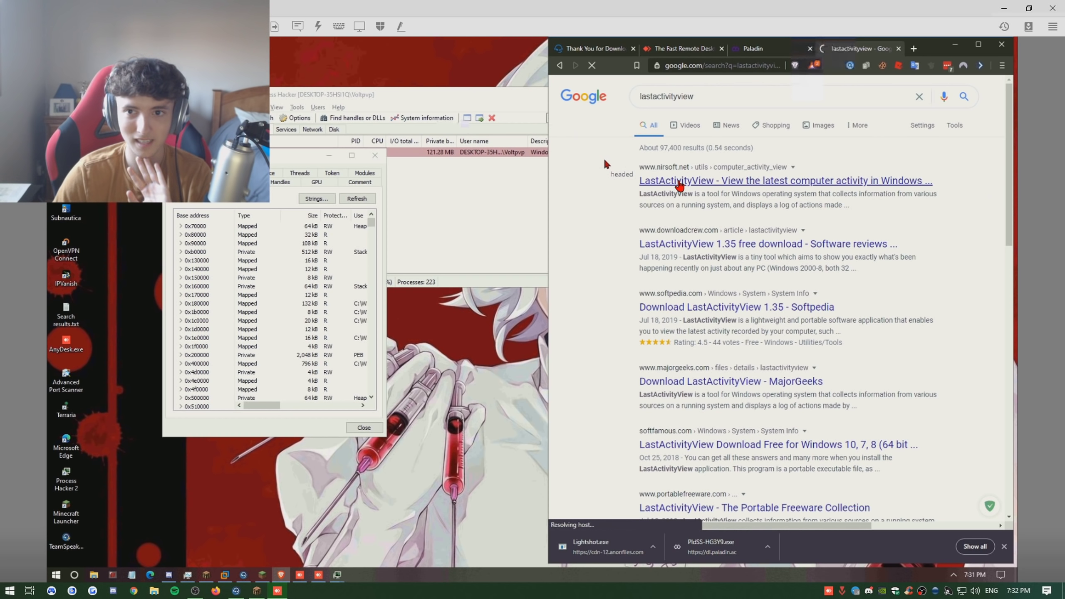
scroll(674, 356, "down", 5)
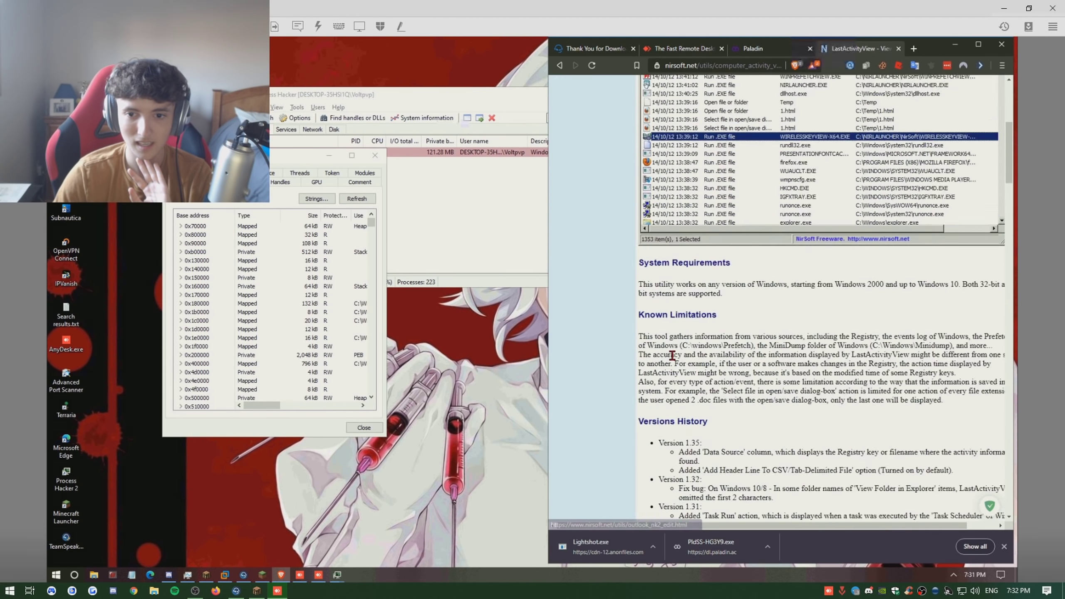
scroll(674, 356, "down", 10)
scroll(675, 366, "down", 10)
scroll(672, 373, "down", 5)
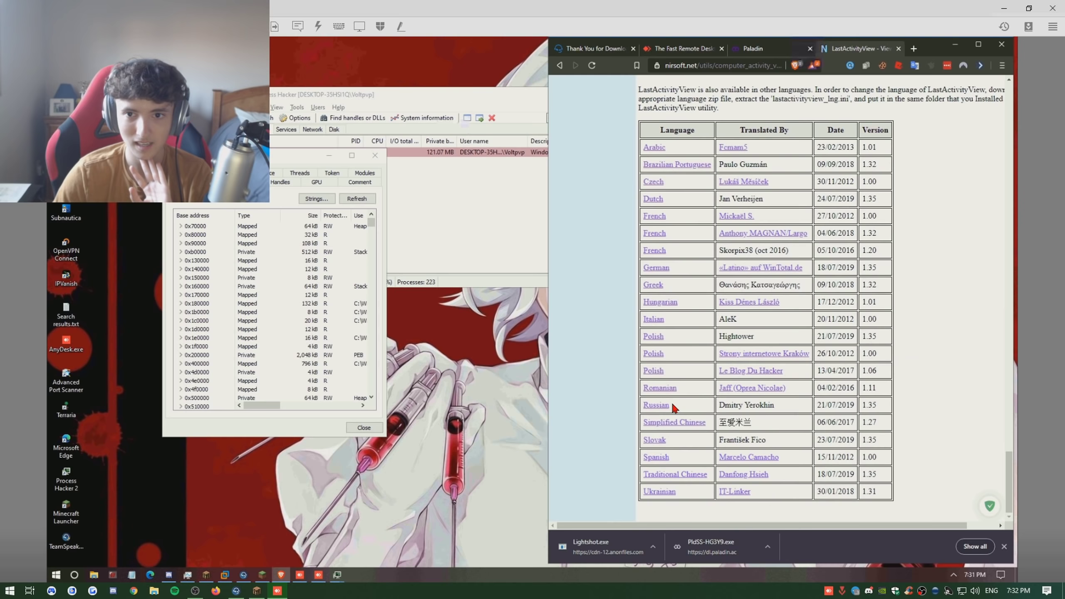
scroll(674, 407, "up", 4)
scroll(672, 402, "up", 3)
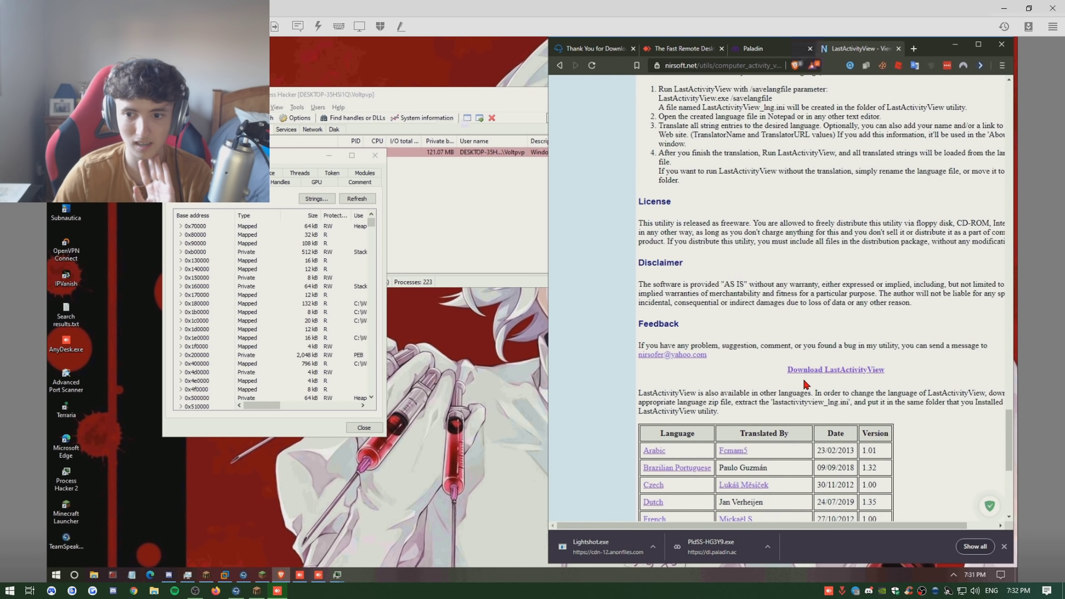
left_click(828, 372)
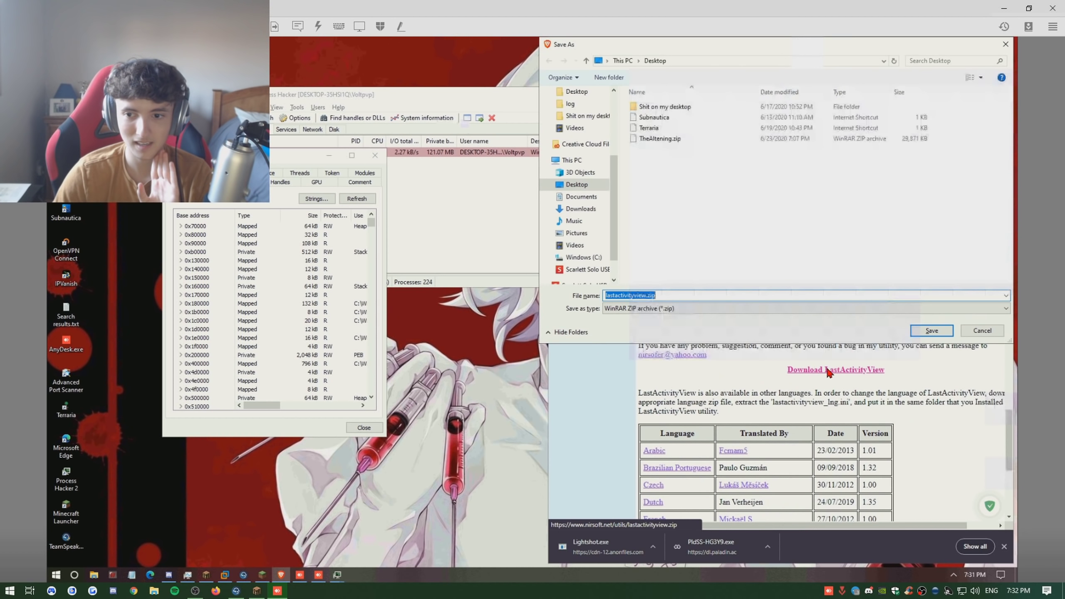
left_click(932, 331)
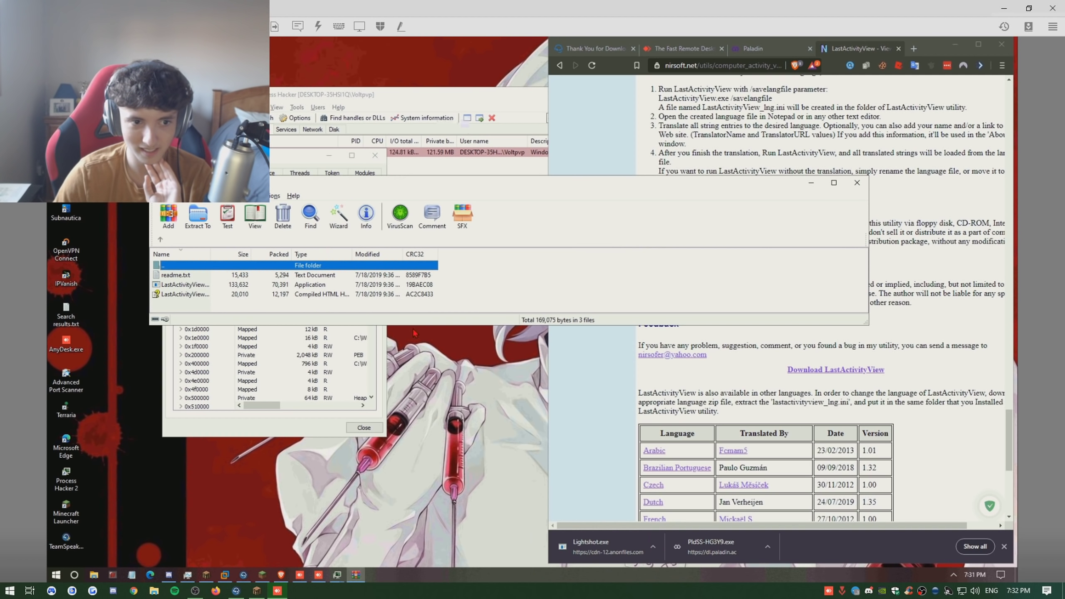
- Launch LastActivityView.exe from the archive with admin rights and maximize it
left_click(181, 286)
double_click(181, 286)
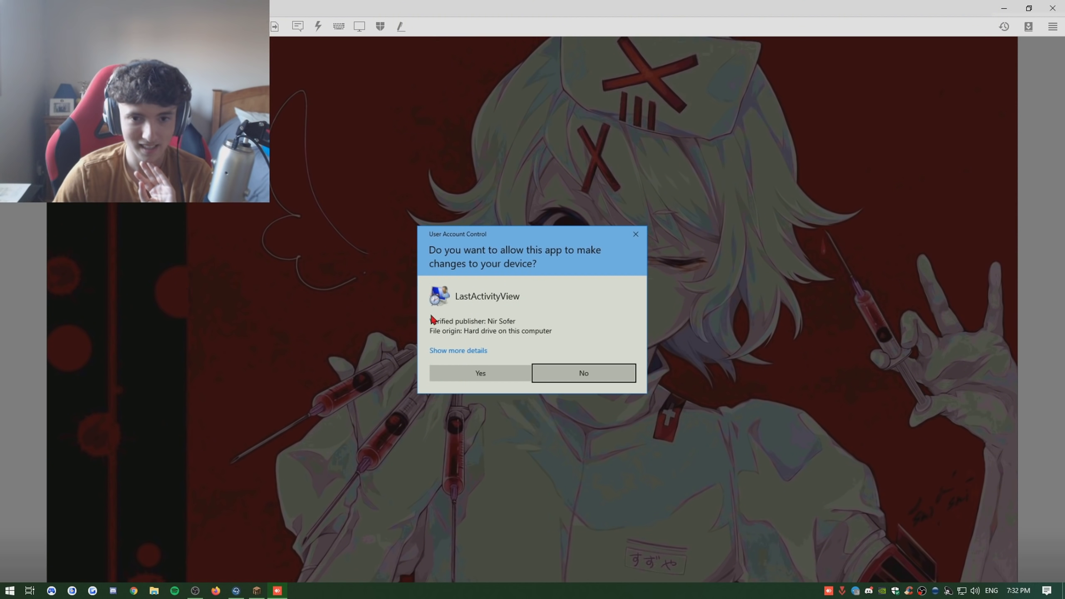
left_click(479, 377)
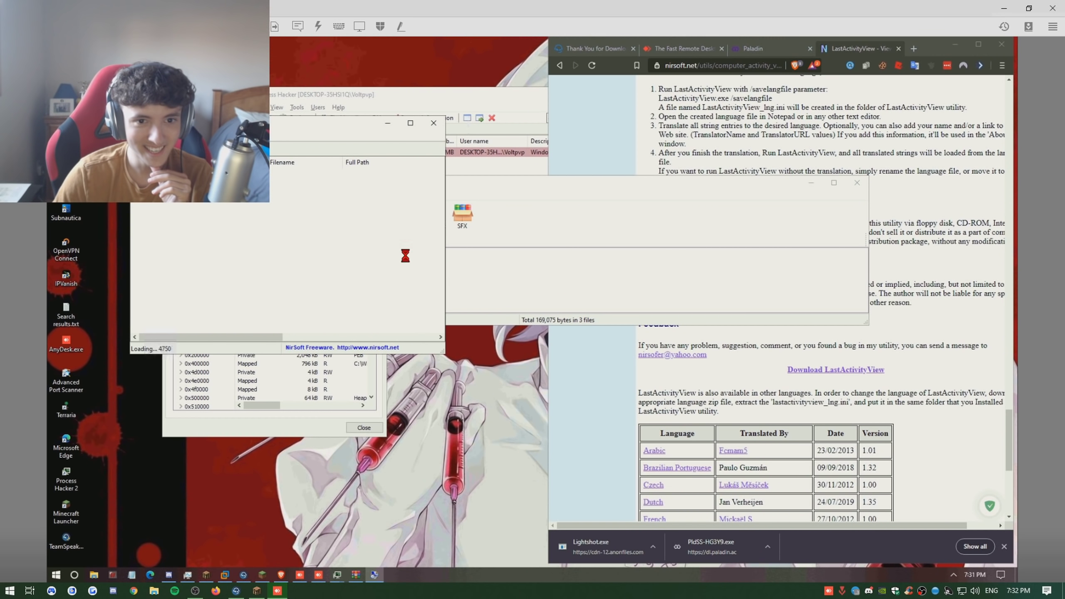
left_click(410, 124)
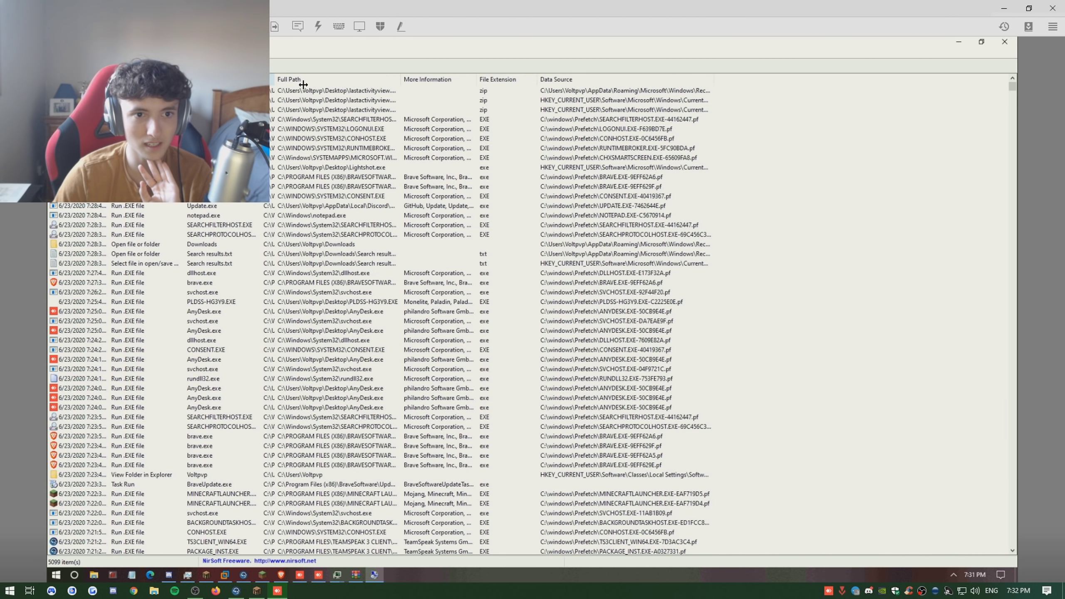
- Widen the log columns, including More Information, and select an activity entry
left_click_drag(266, 84, 341, 88)
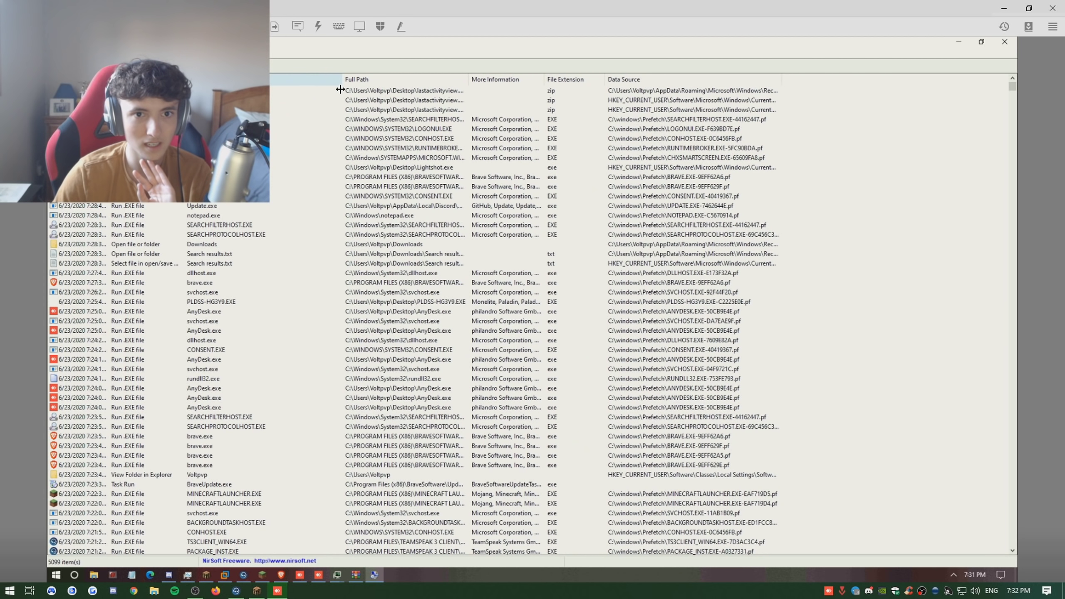
left_click_drag(590, 83, 940, 84)
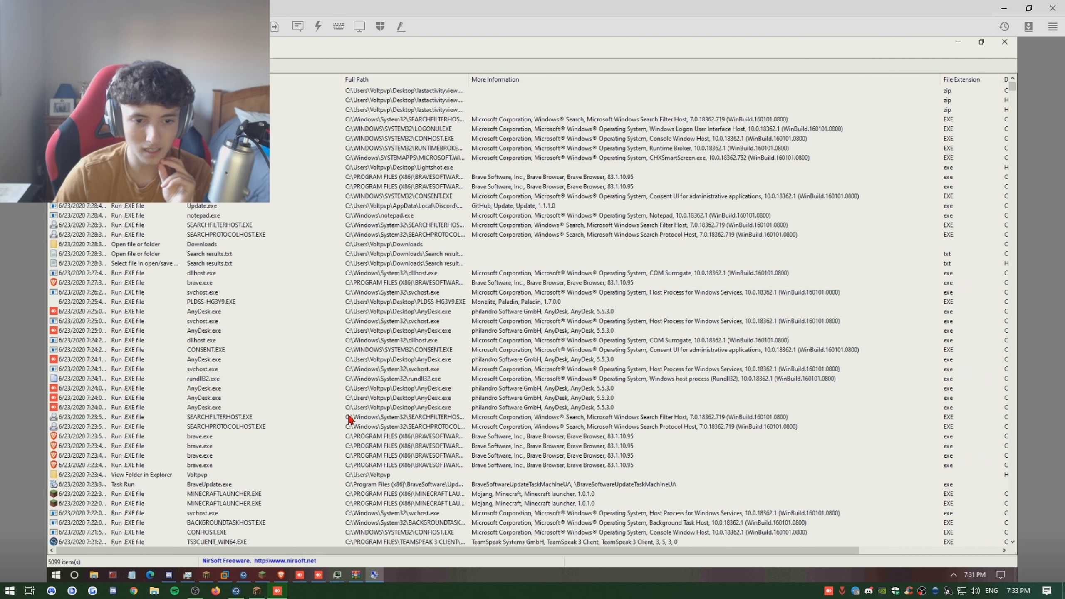
key("Down")
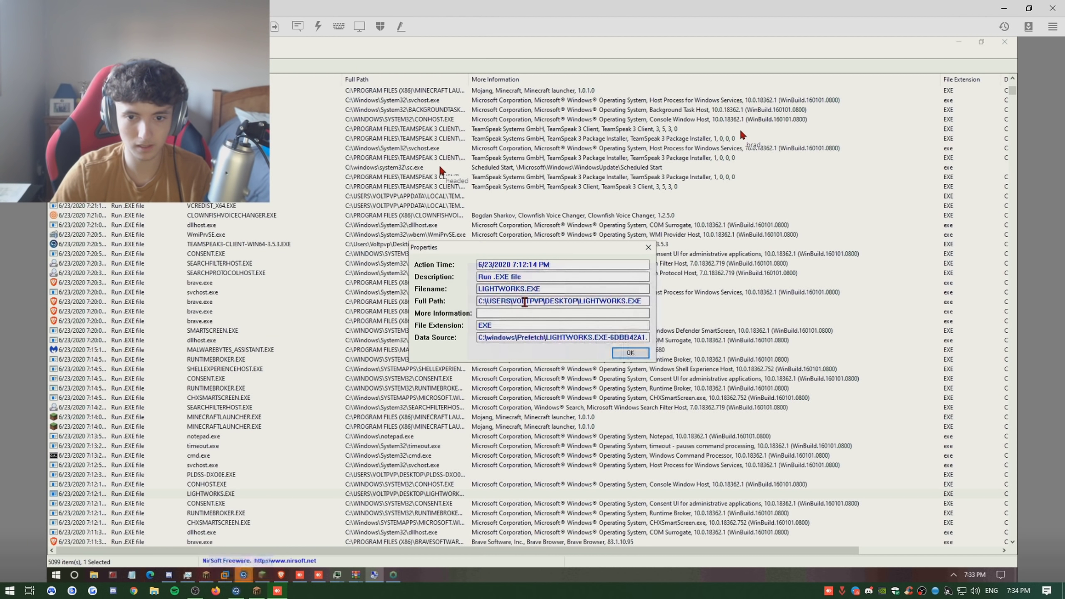
- Copy the full file path of the LIGHTWORKS.EXE entry in LastActivityView
left_click(505, 325)
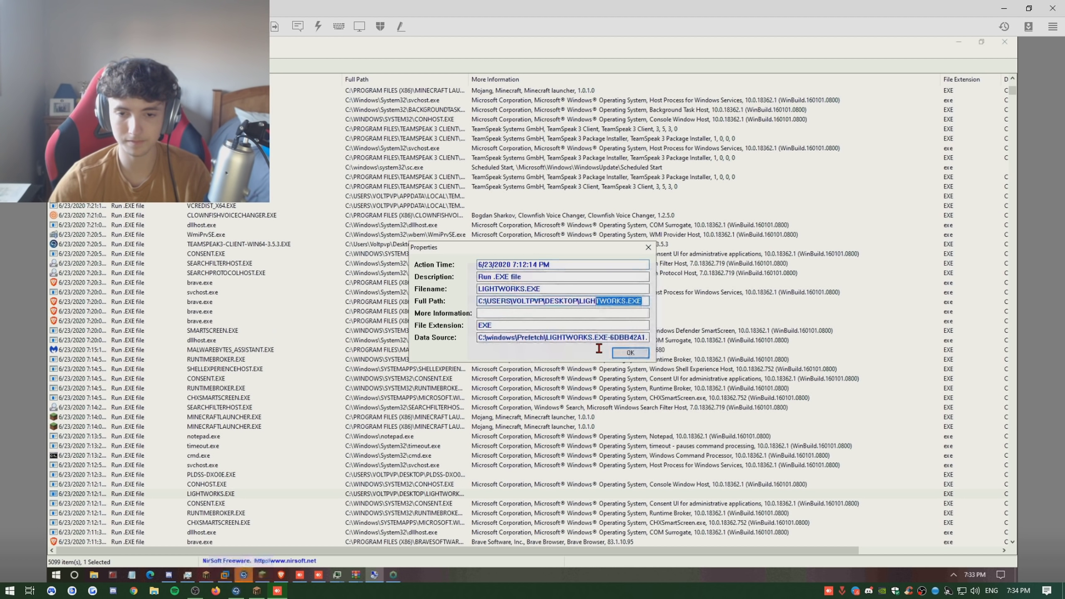
key("super+v")
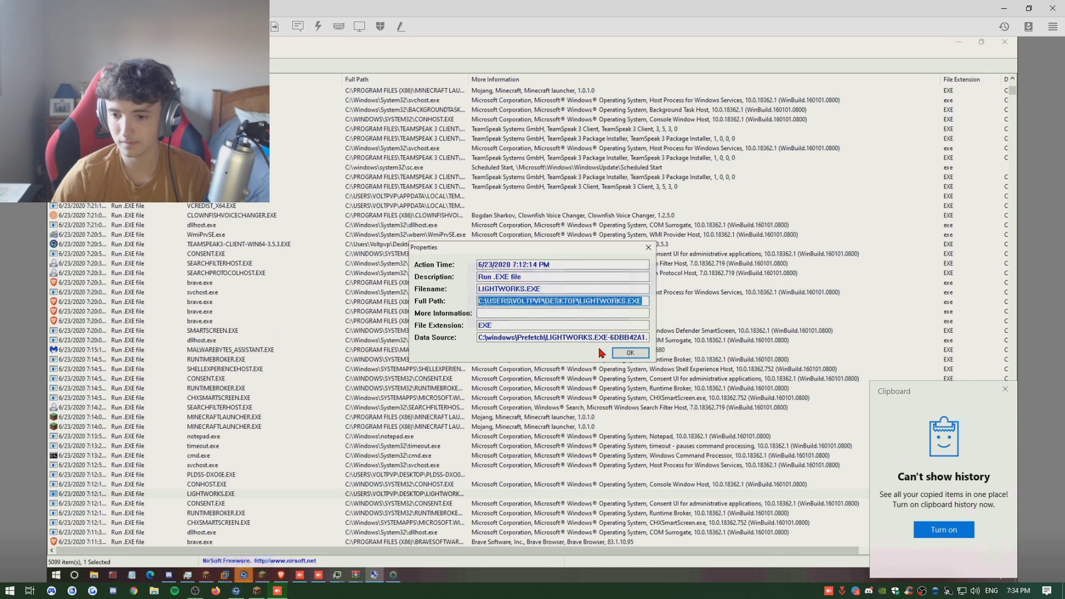
key("Escape")
key("ctrl+shift+Left")
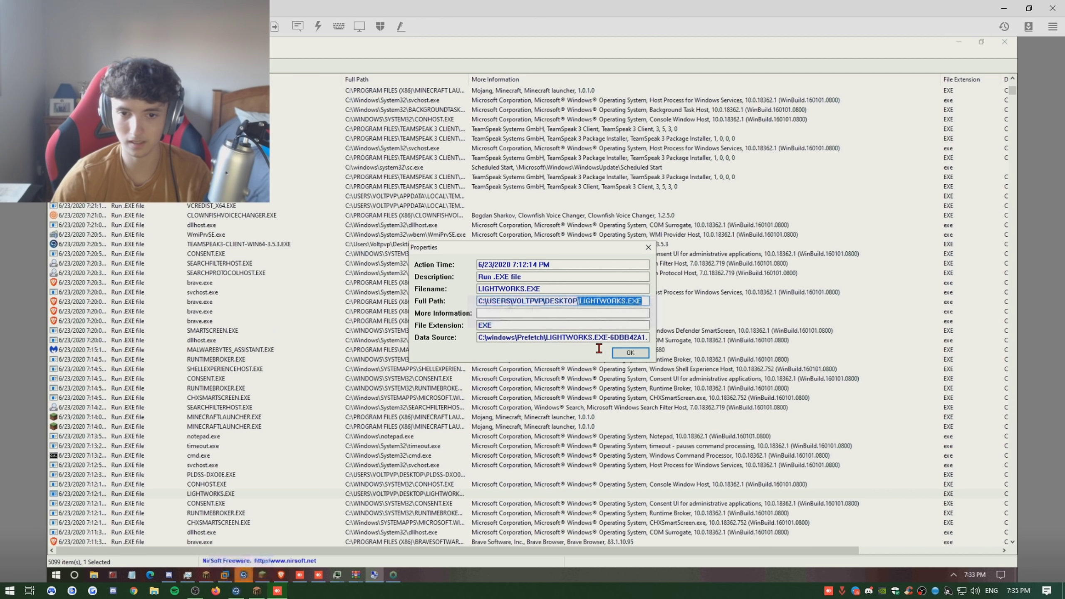
key("shift+Home")
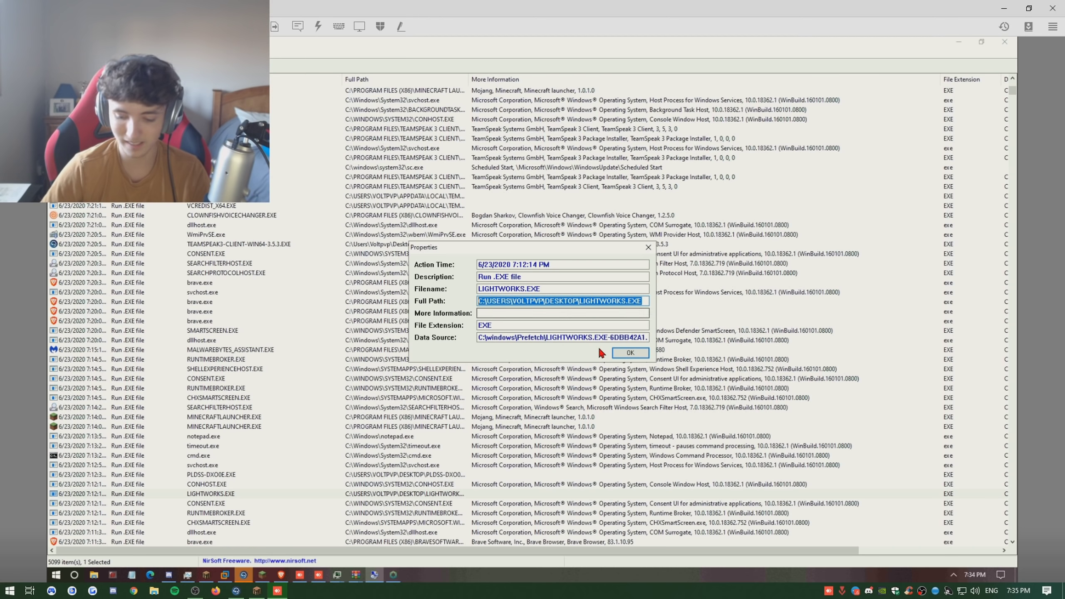
key("Escape")
- Run the copied LIGHTWORKS.EXE path and dismiss Windows' file-not-found error
key("super+r")
type("C:\\USERS\\VOLTPVP\\DESKTOP\\LIGHTWORKS.EXE")
key("Return")
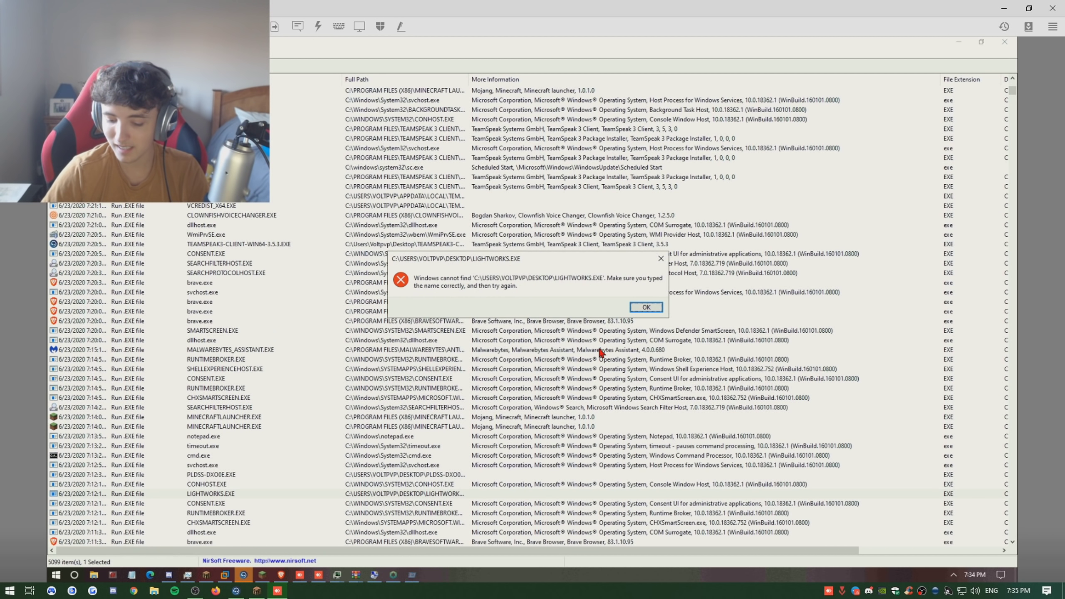
key("Return")
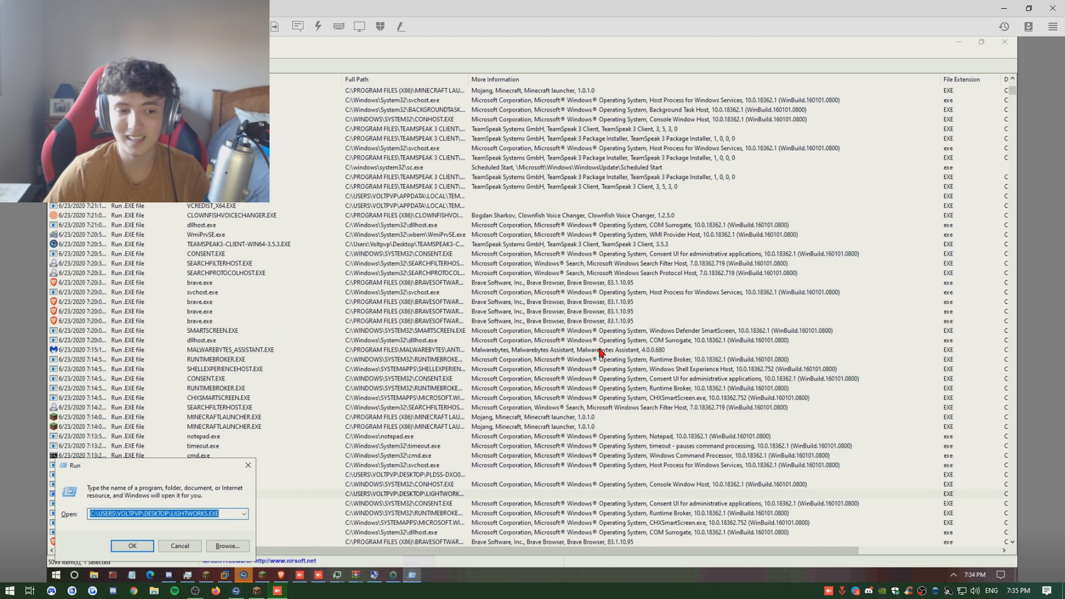
key("Escape")
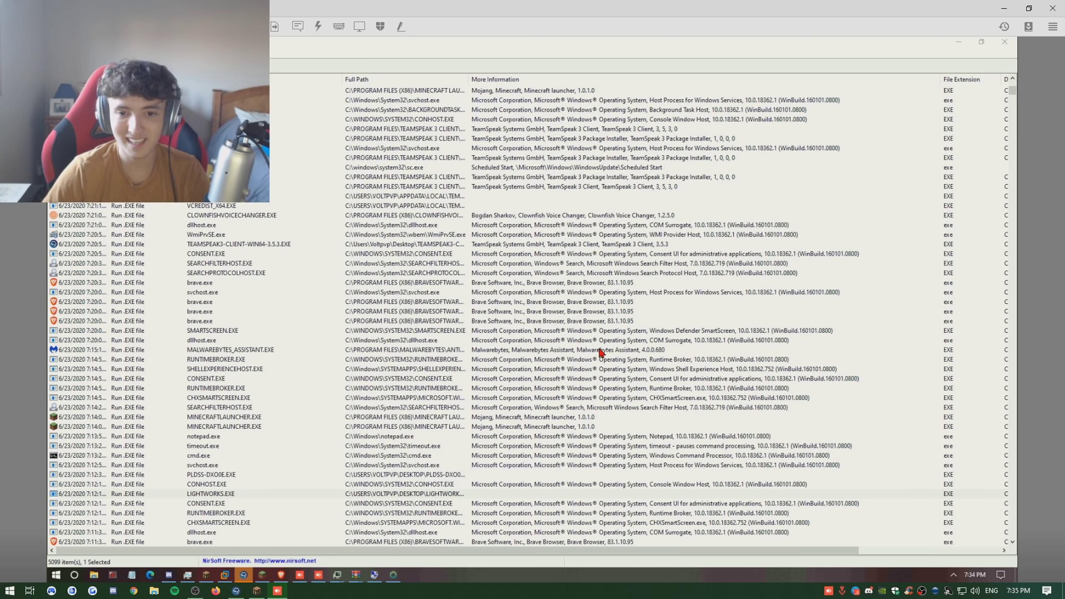
key("alt+Tab")
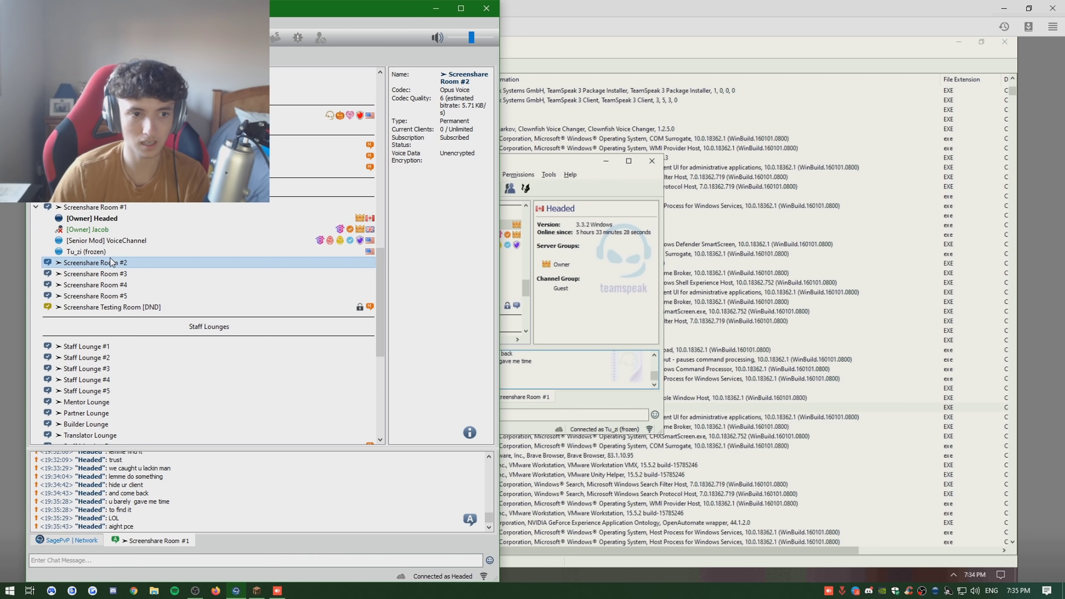
left_click(86, 251)
key("Return")
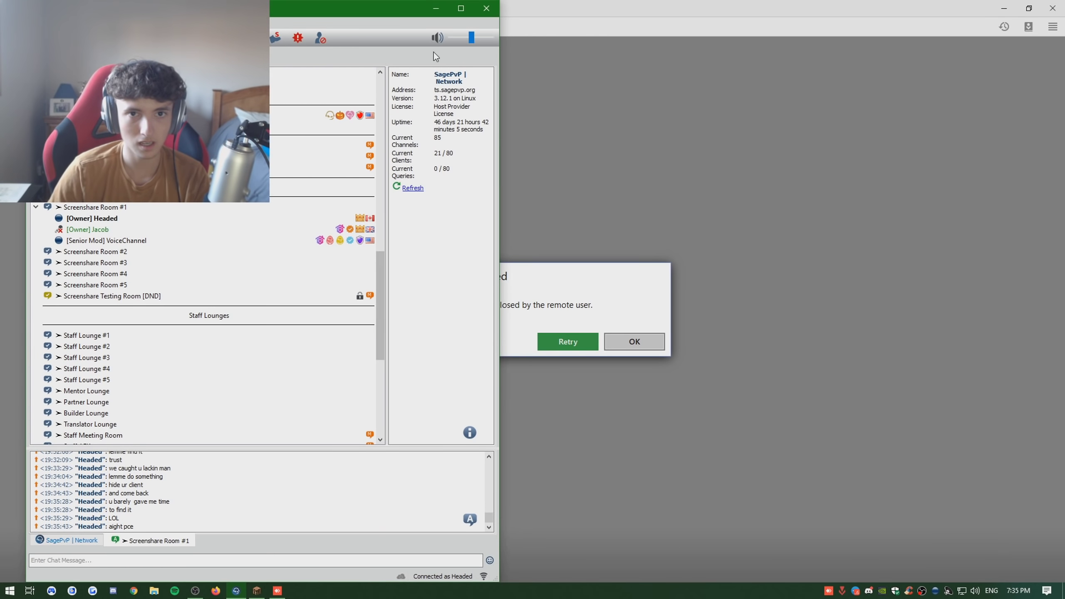
left_click(575, 175)
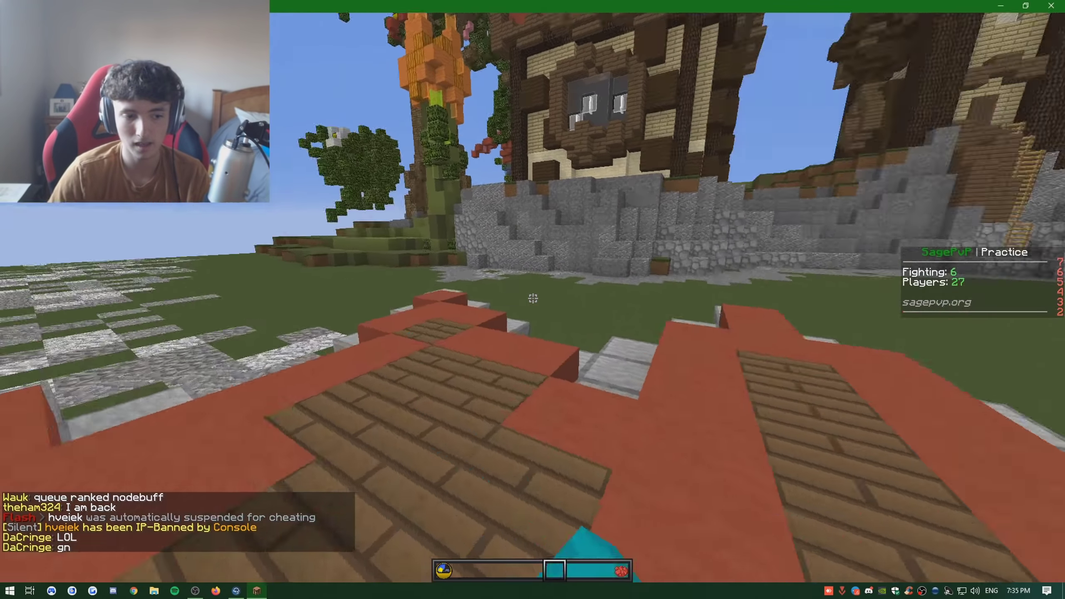
key("w")
key("w")
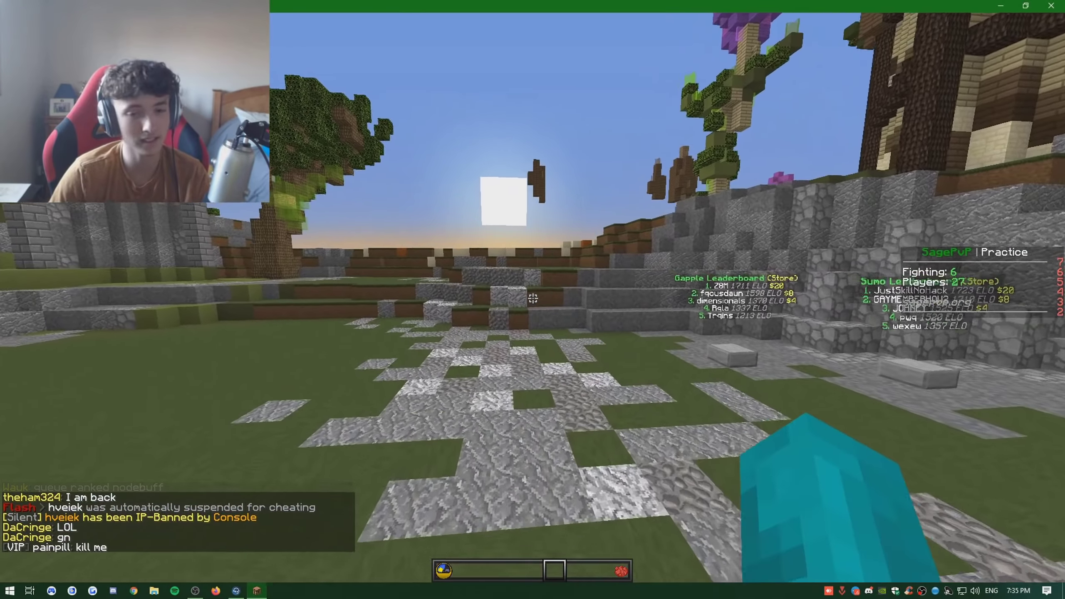
key("w")
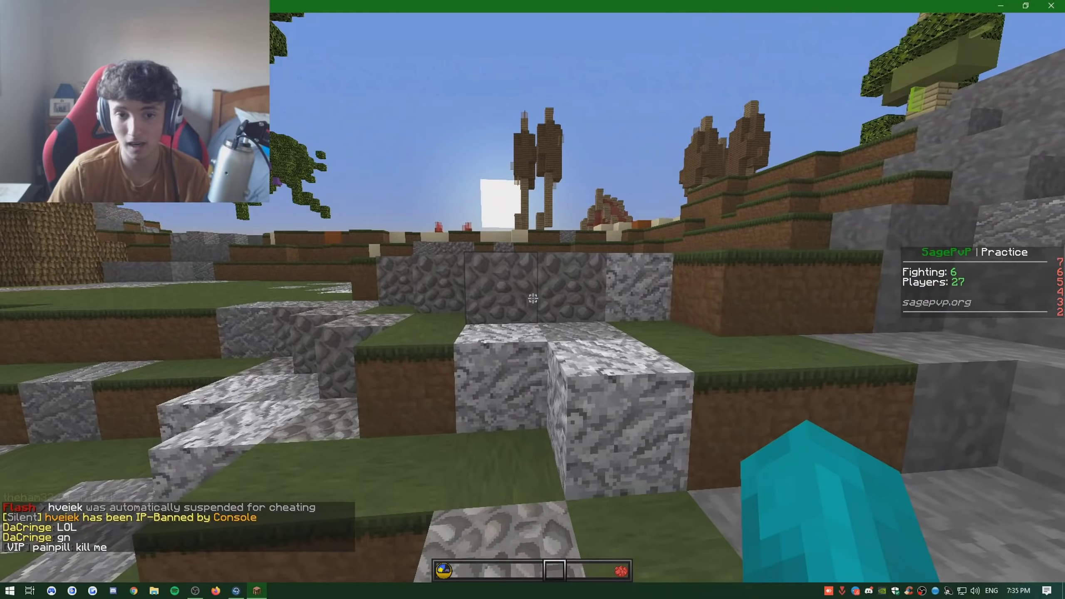
key("w")
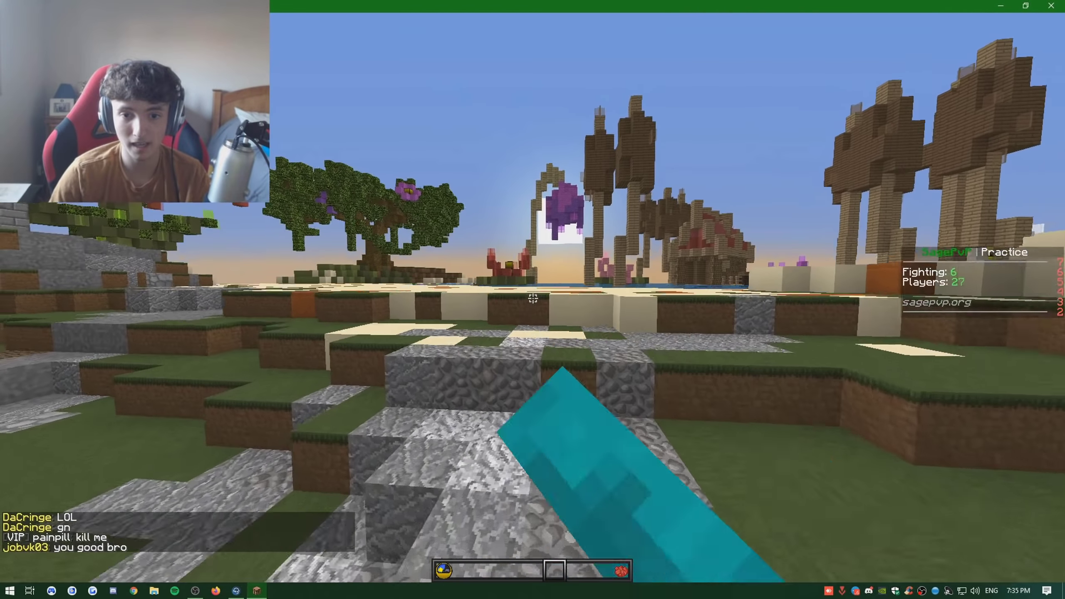
type("w")
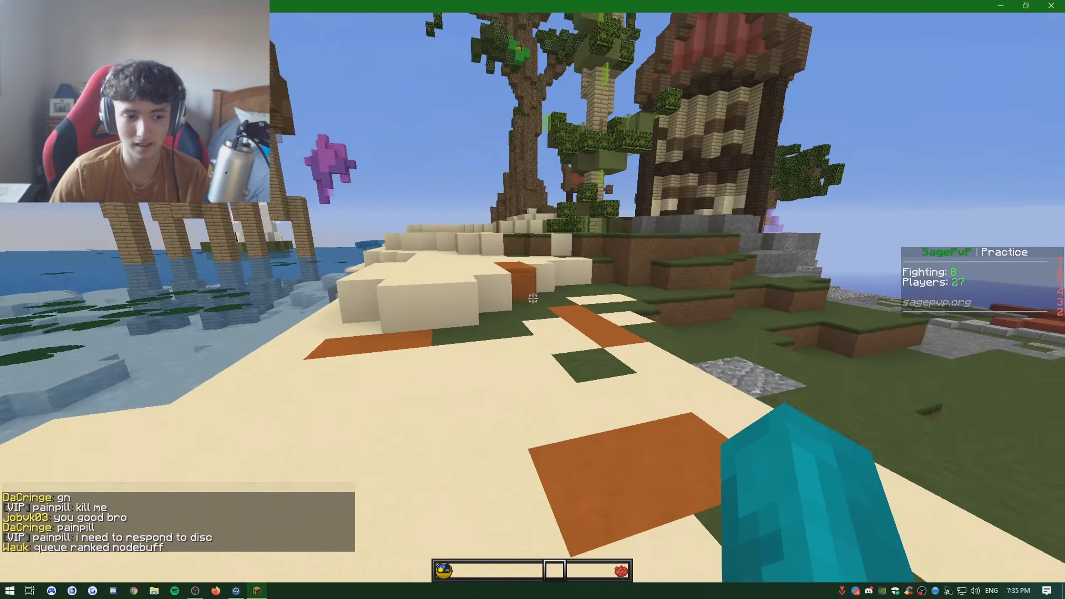
type("/help")
key("Up")
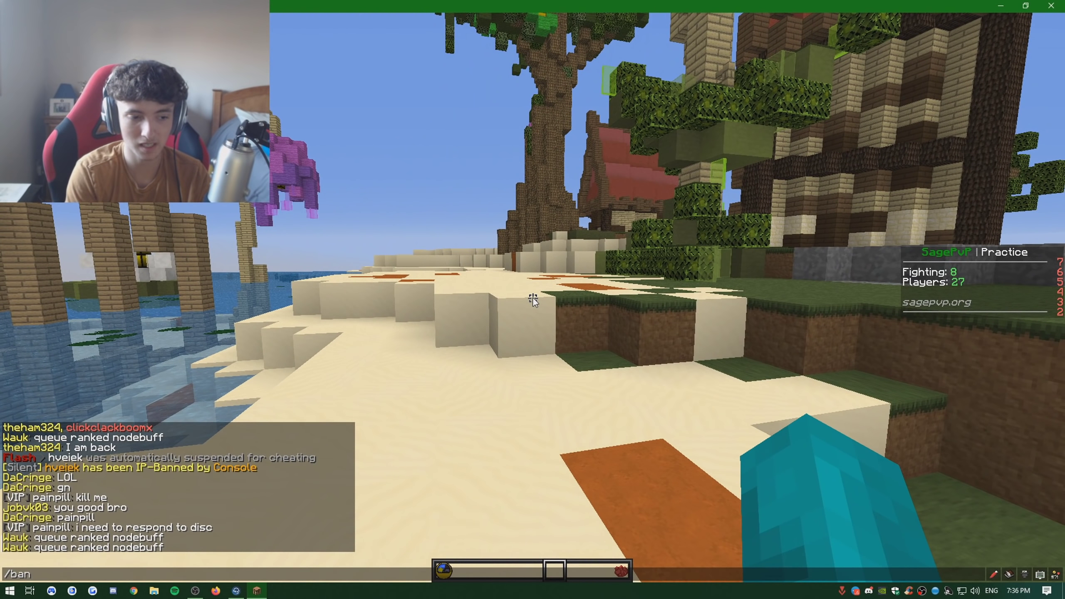
key("Up")
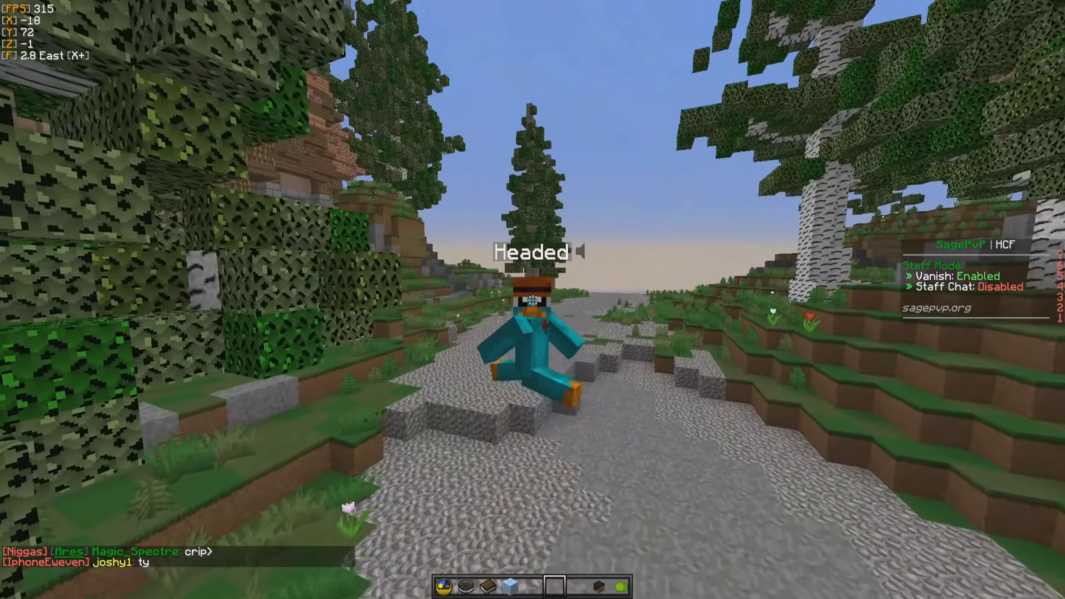
- Send a short chat message, then run forward through the HCF spawn village
key("t")
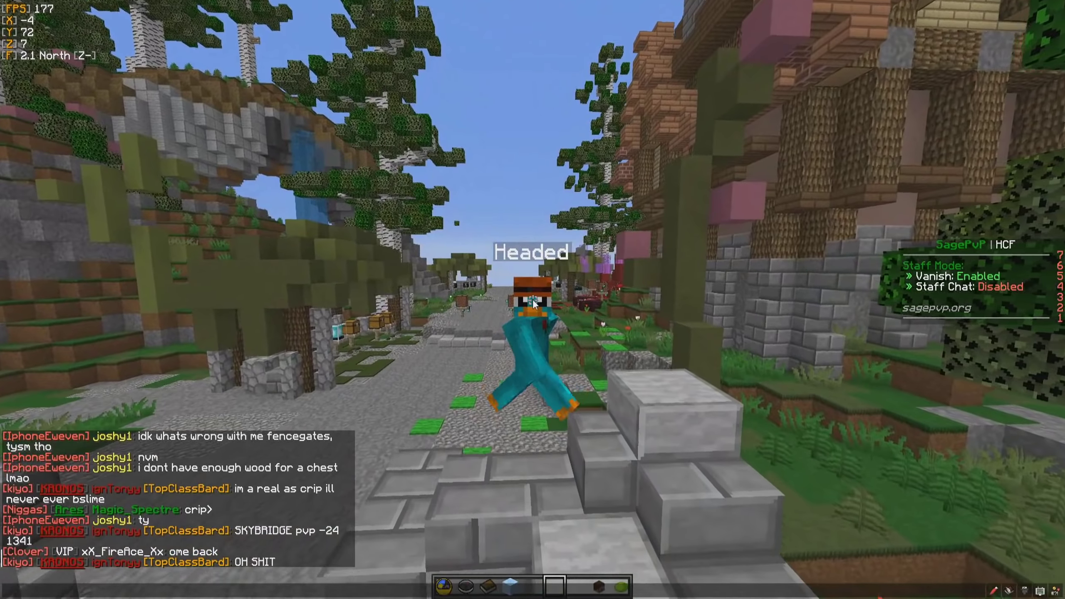
type("<o/")
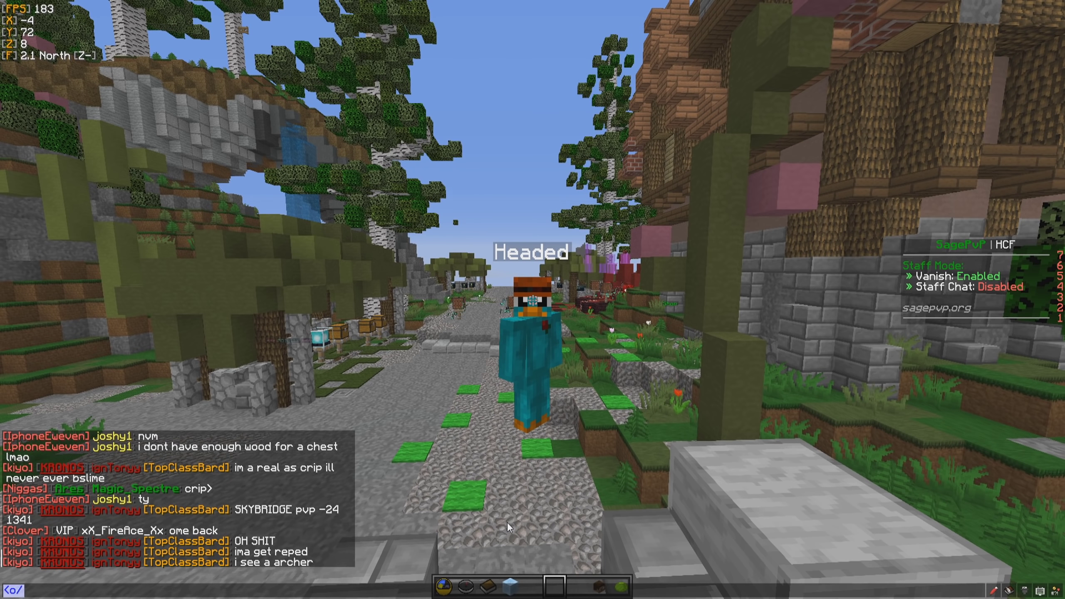
key("Return")
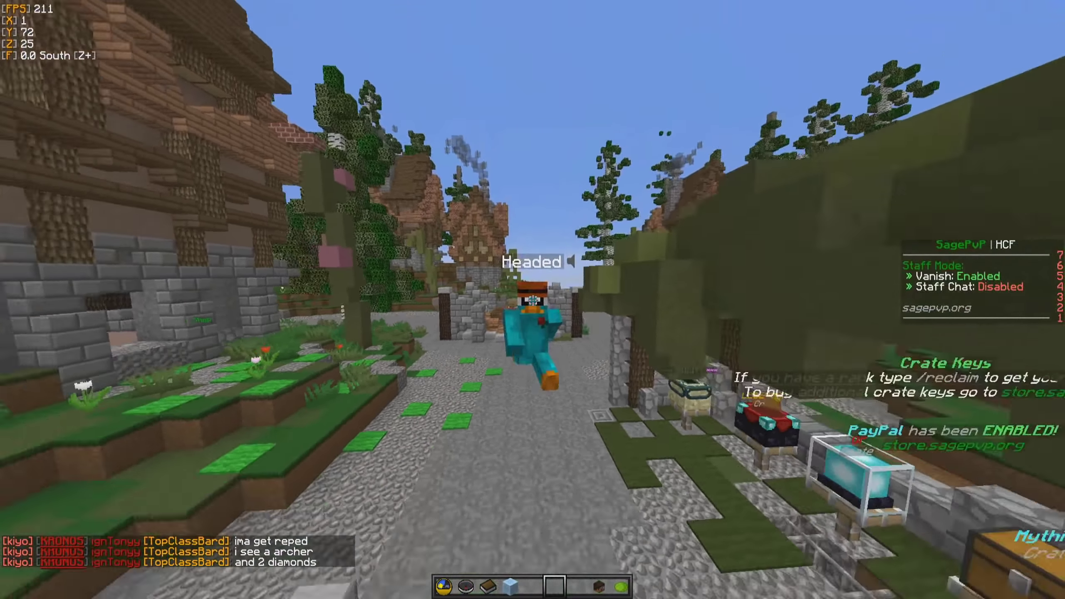
key("w")
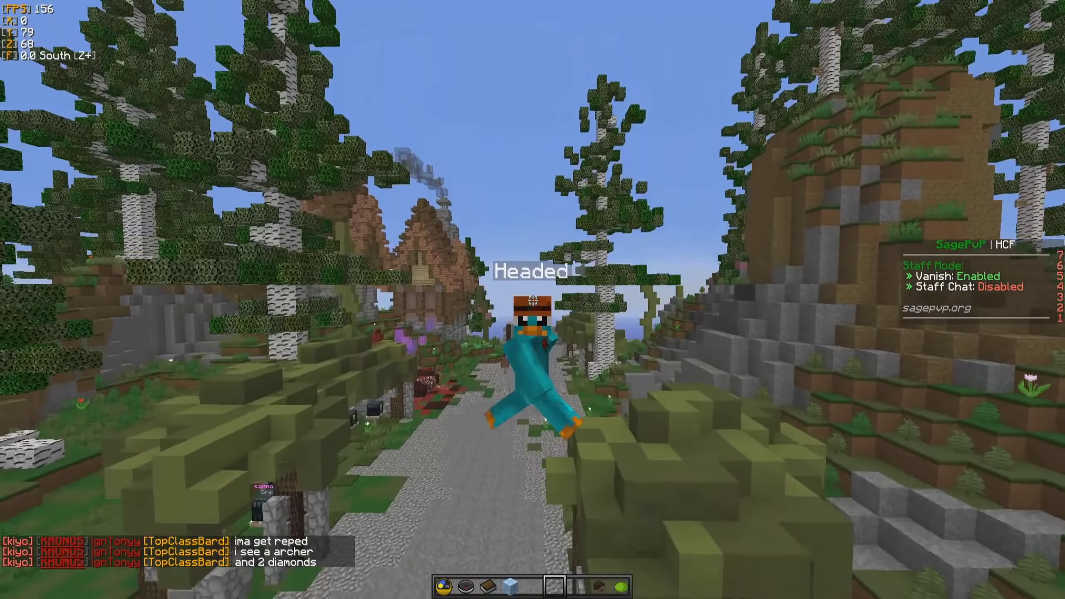
key("w")
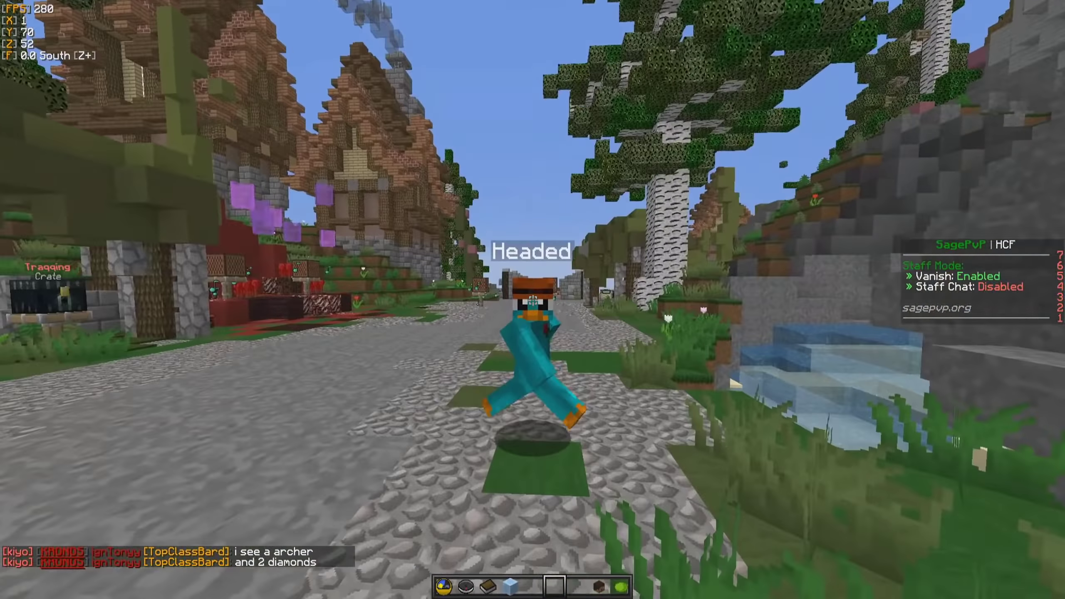